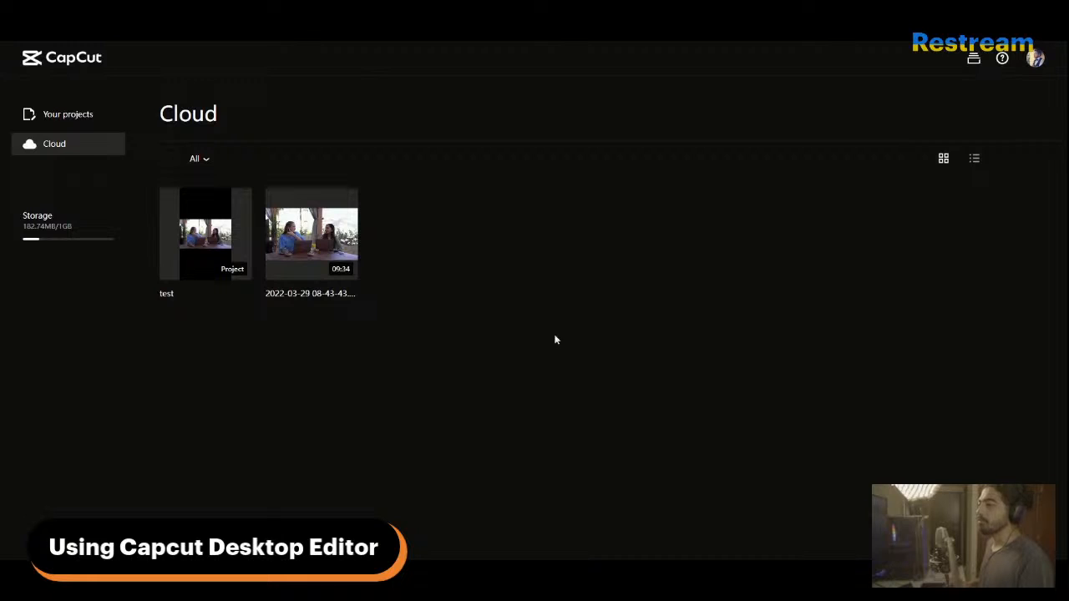
- Look through the cloud files and the recent projects on the dashboard
mouse_move(307, 248)
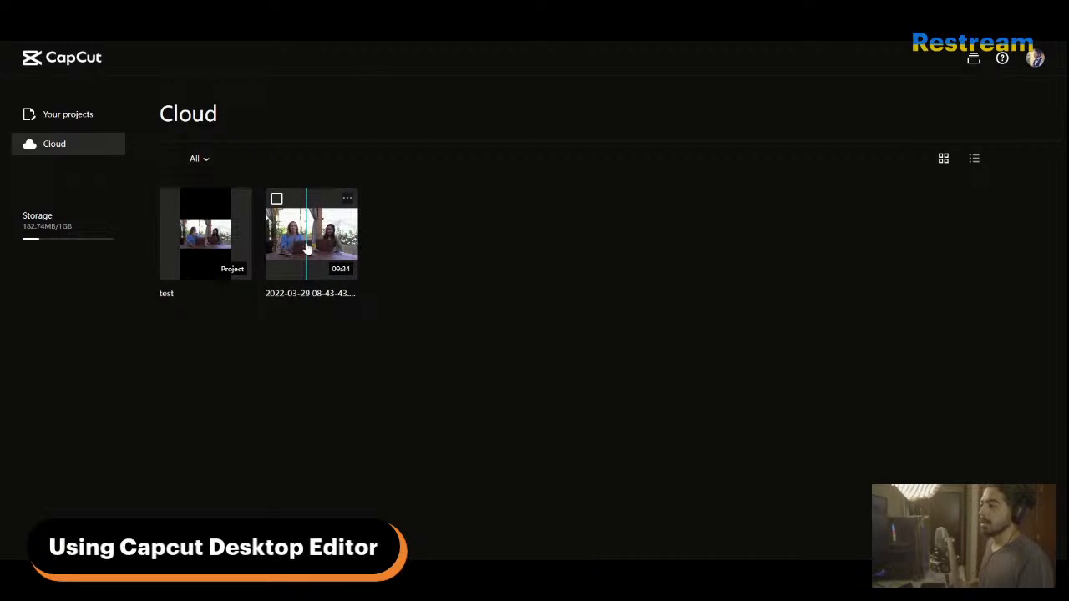
click(77, 122)
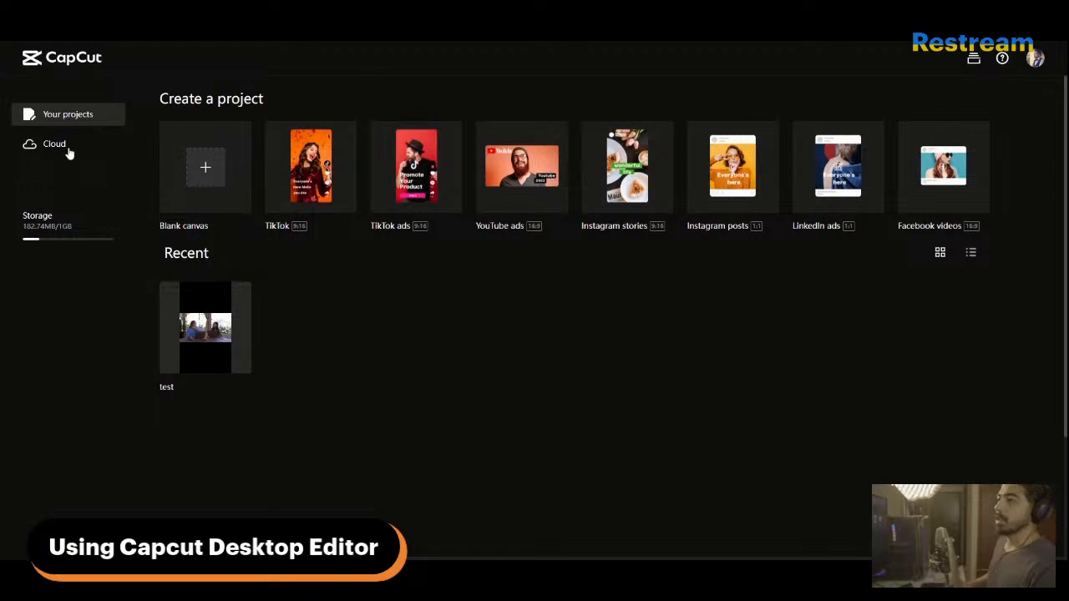
click(53, 143)
click(30, 119)
mouse_move(201, 334)
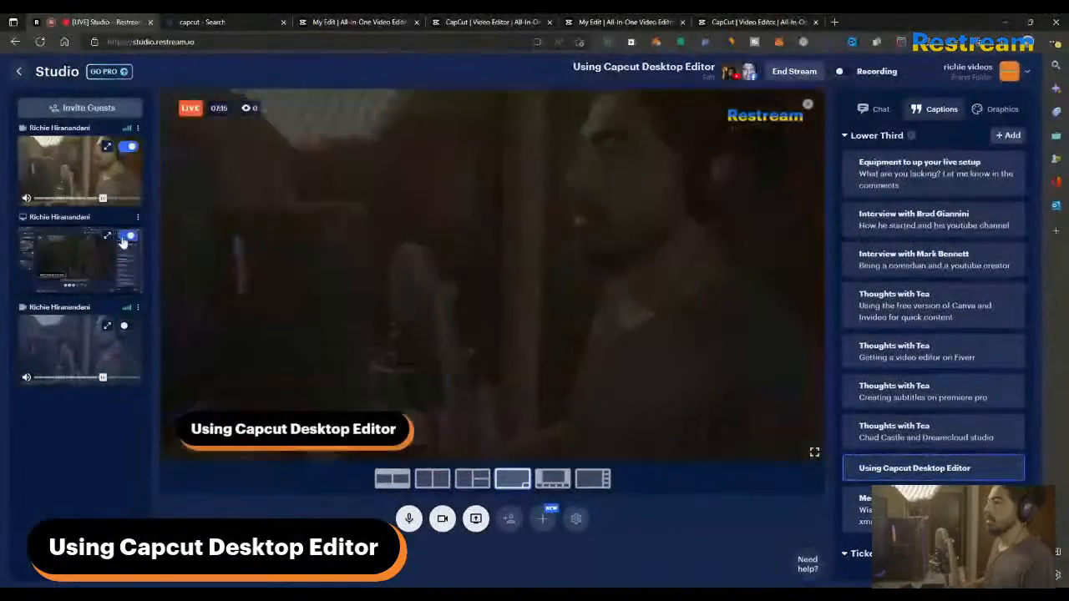
- Turn on the shared screen in the Restream studio and switch to the CapCut editor with the test project
click(128, 237)
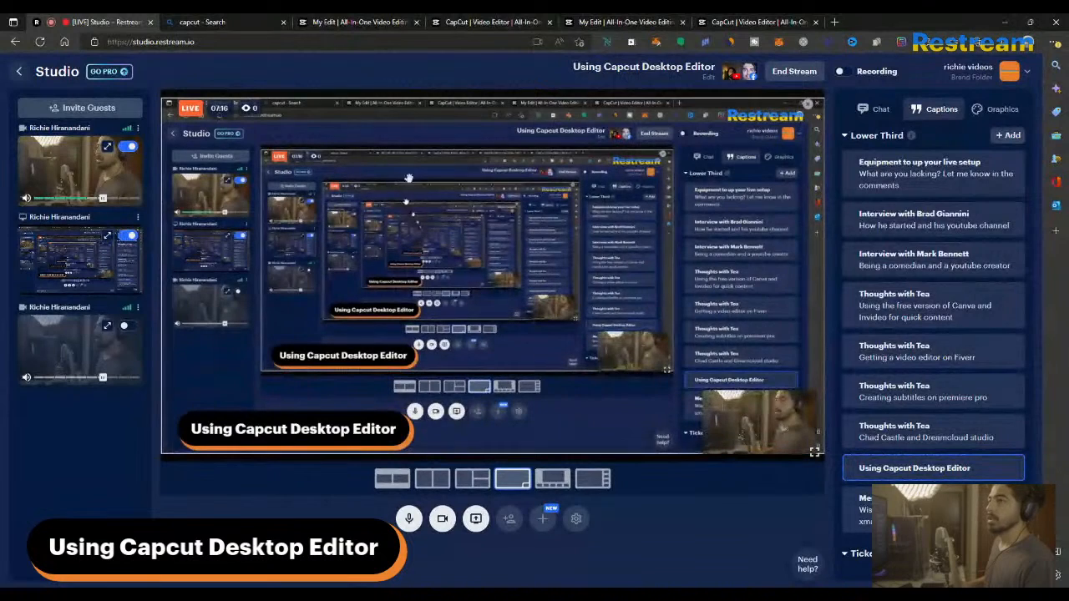
click(716, 22)
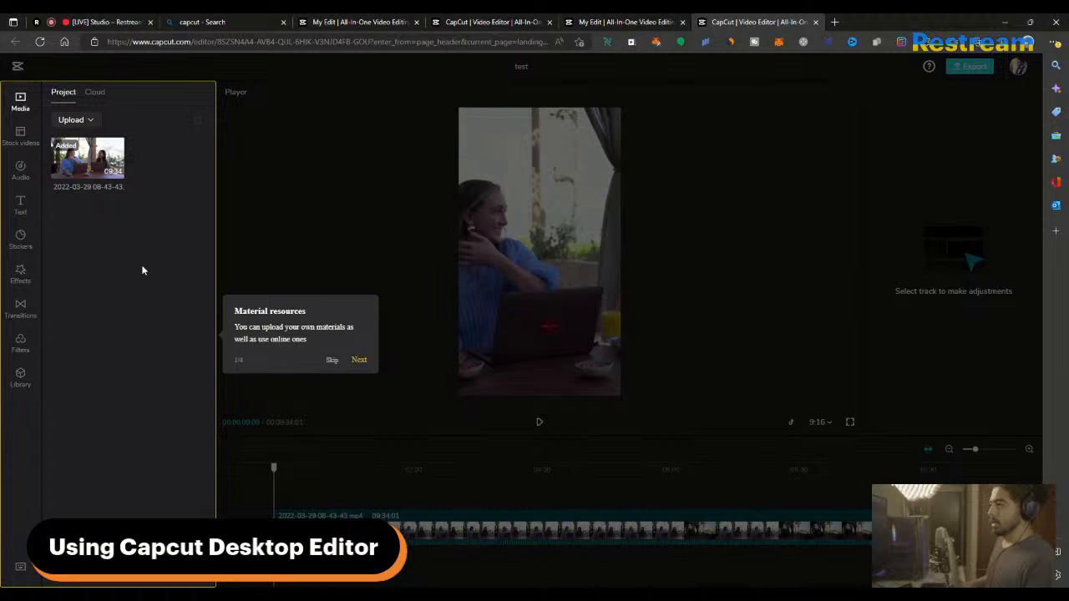
- Go through the editor's introductory tips to the end and enlarge the timeline area
click(359, 361)
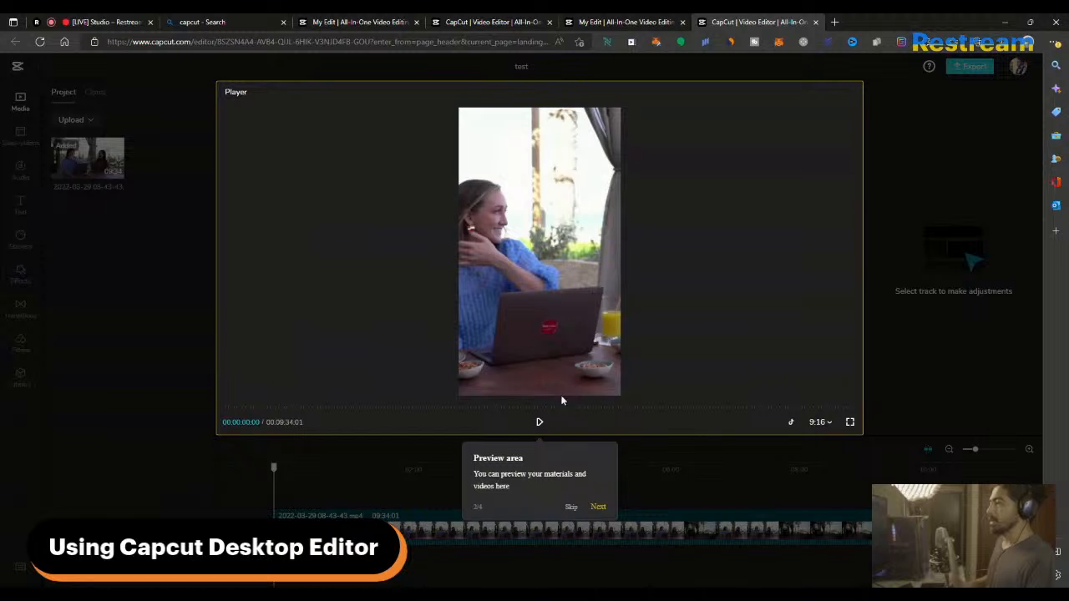
click(599, 507)
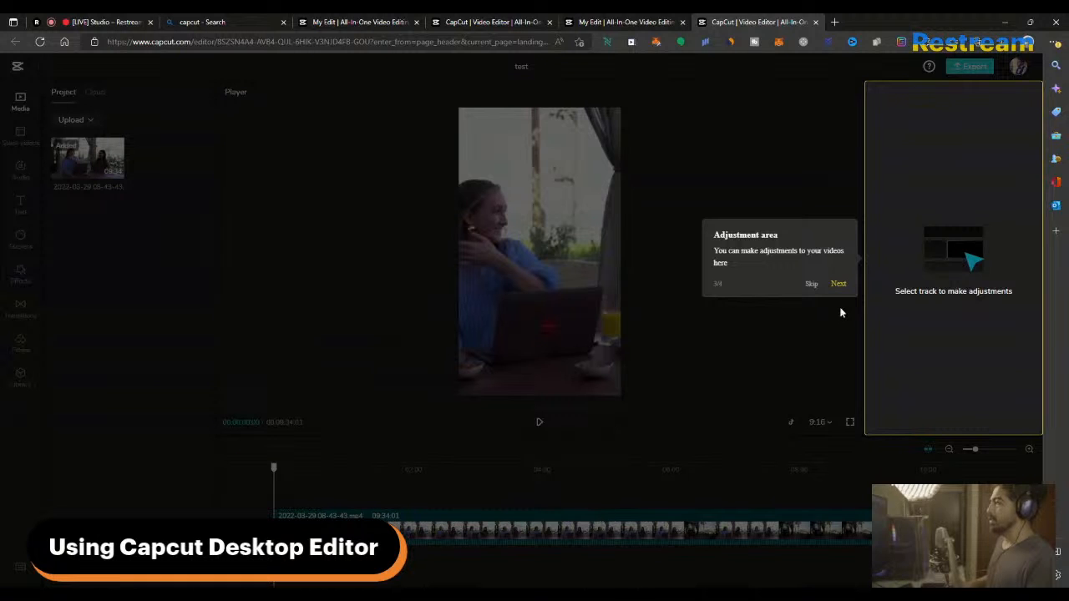
click(838, 284)
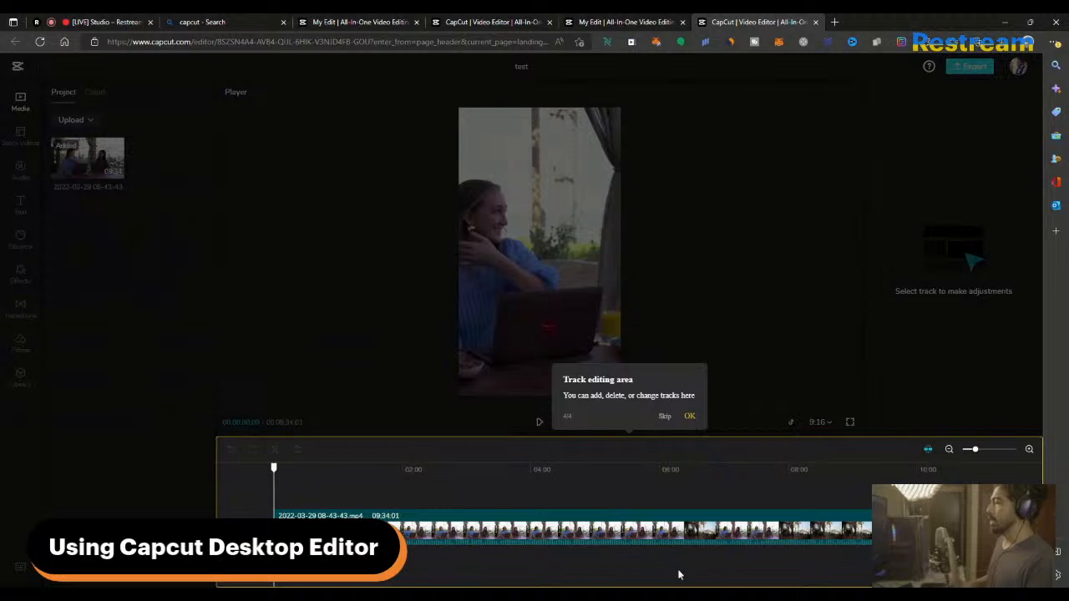
click(689, 416)
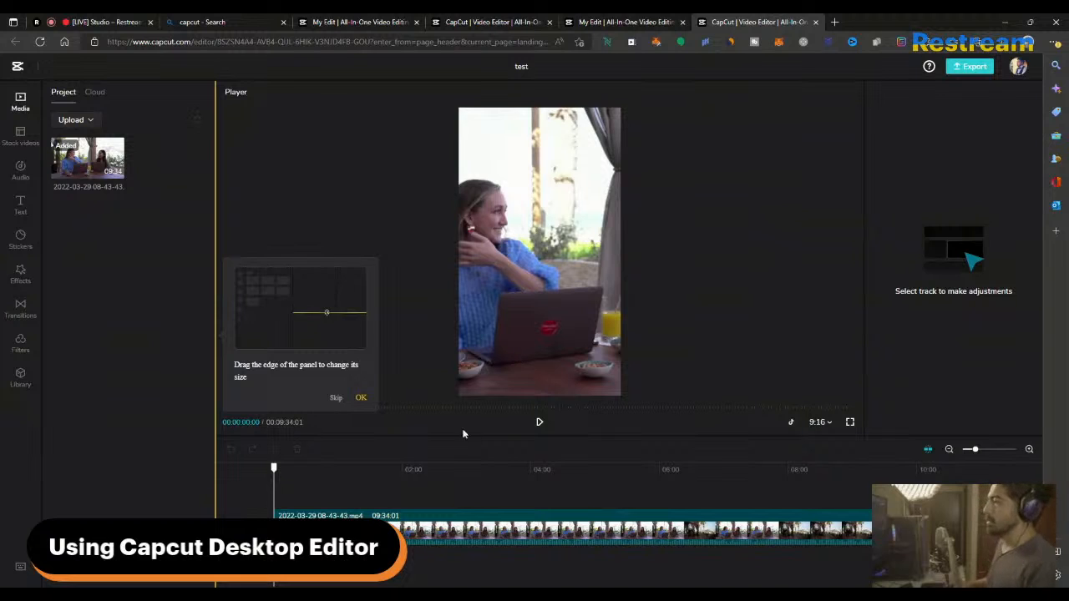
click(360, 399)
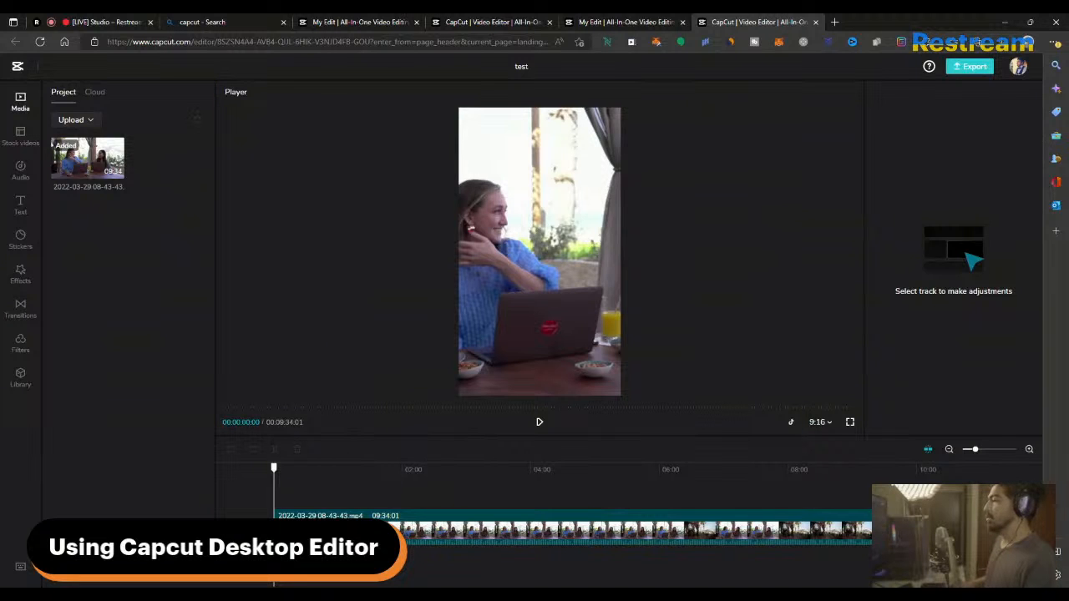
drag(373, 436, 373, 314)
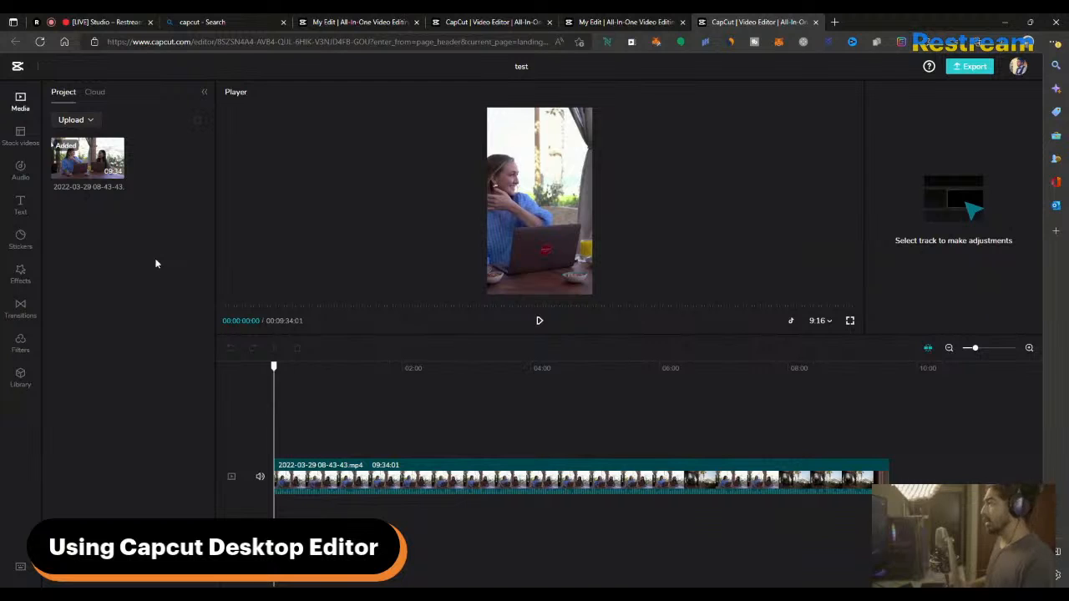
- Preview the interview clip just past one minute and return the playhead to about 19 seconds
click(321, 369)
drag(326, 370, 350, 372)
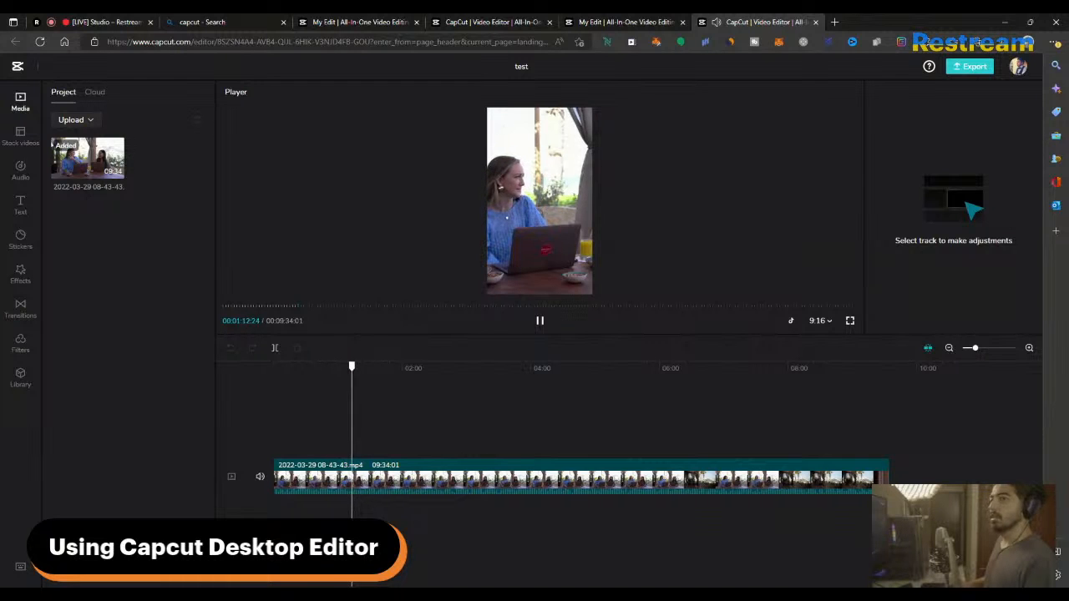
key(space)
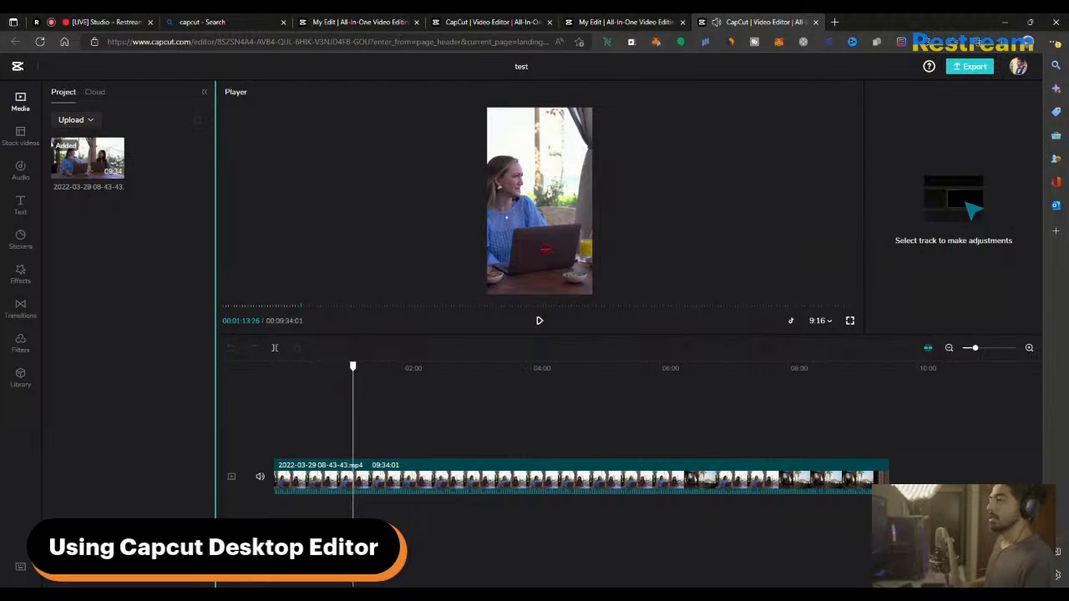
drag(340, 371, 295, 367)
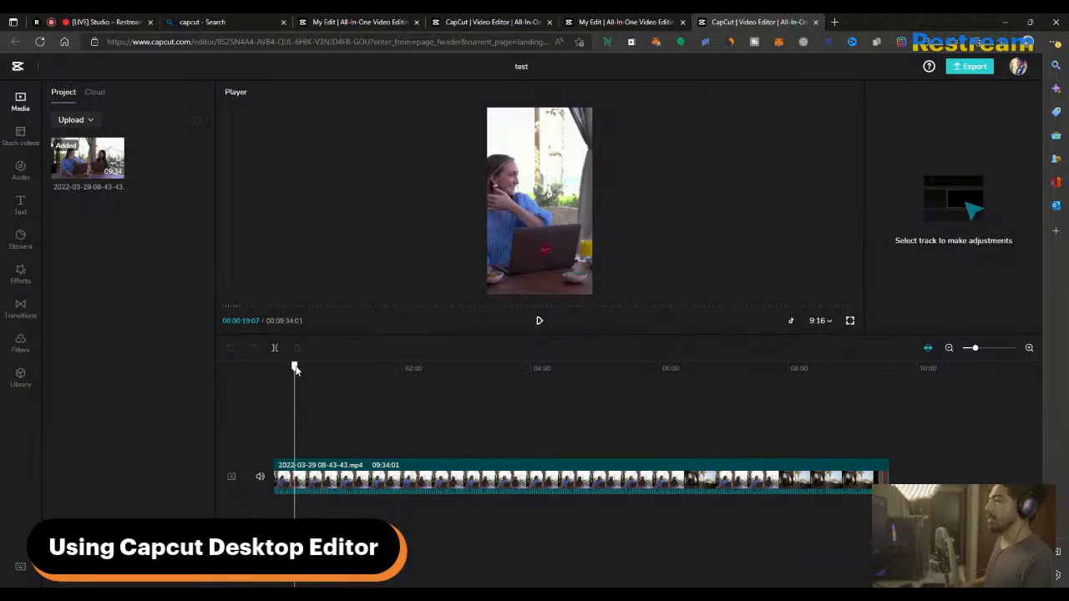
- Frame the woman in blue by scaling the clip to 393% and shifting it horizontally to X 226
click(330, 472)
drag(599, 220, 632, 219)
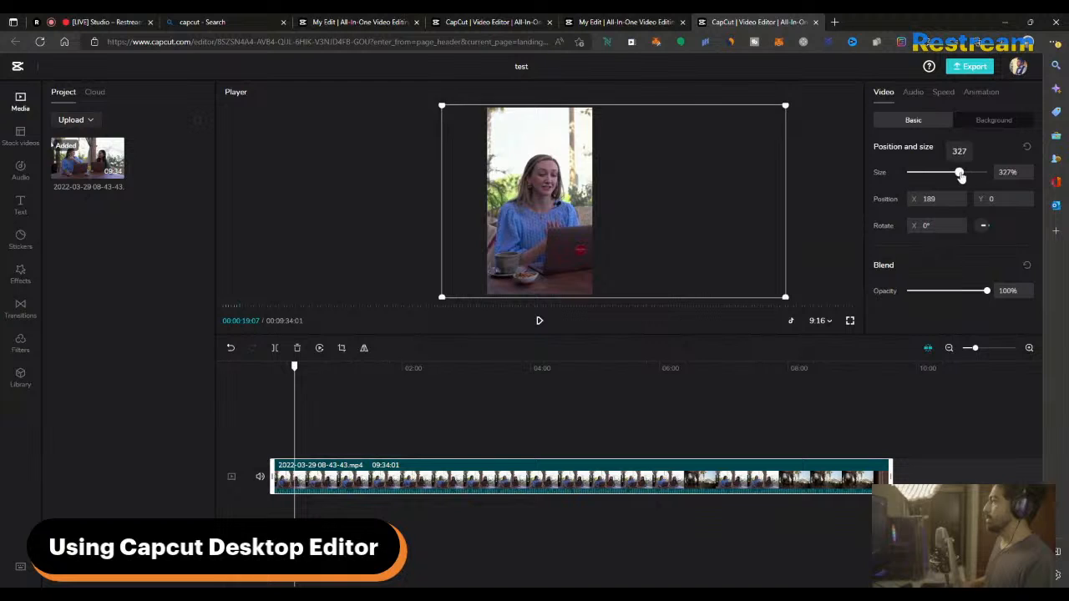
drag(959, 172, 969, 173)
drag(568, 200, 564, 200)
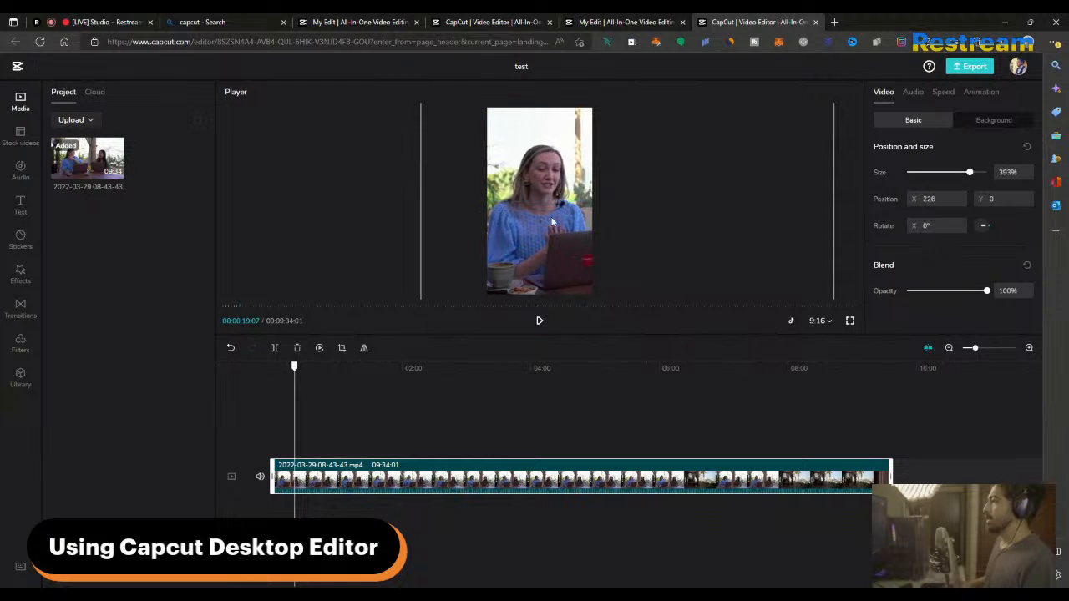
- Split the clip at 00:00:15:02 and delete the opening section before the split
mouse_move(295, 369)
mouse_down()
mouse_move(275, 368)
mouse_move(290, 368)
mouse_up()
key(space)
key(space)
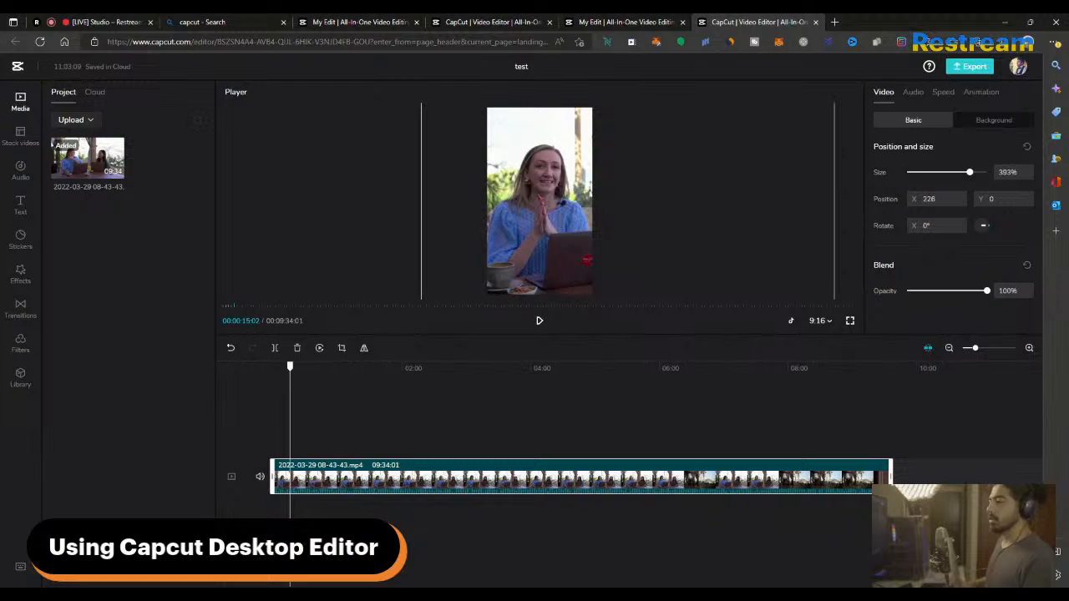
key(ctrl+b)
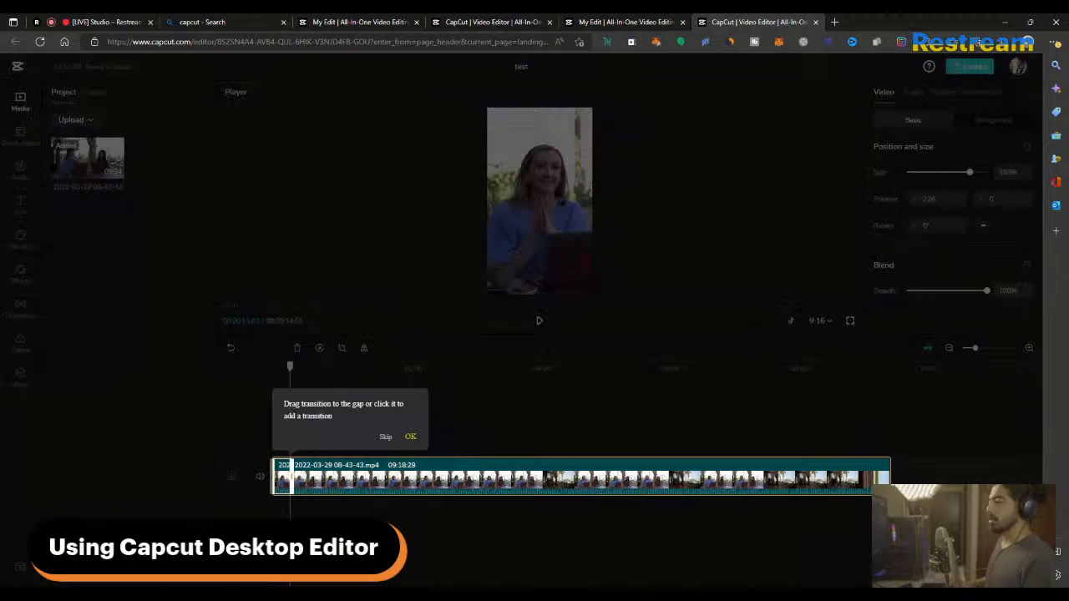
click(411, 437)
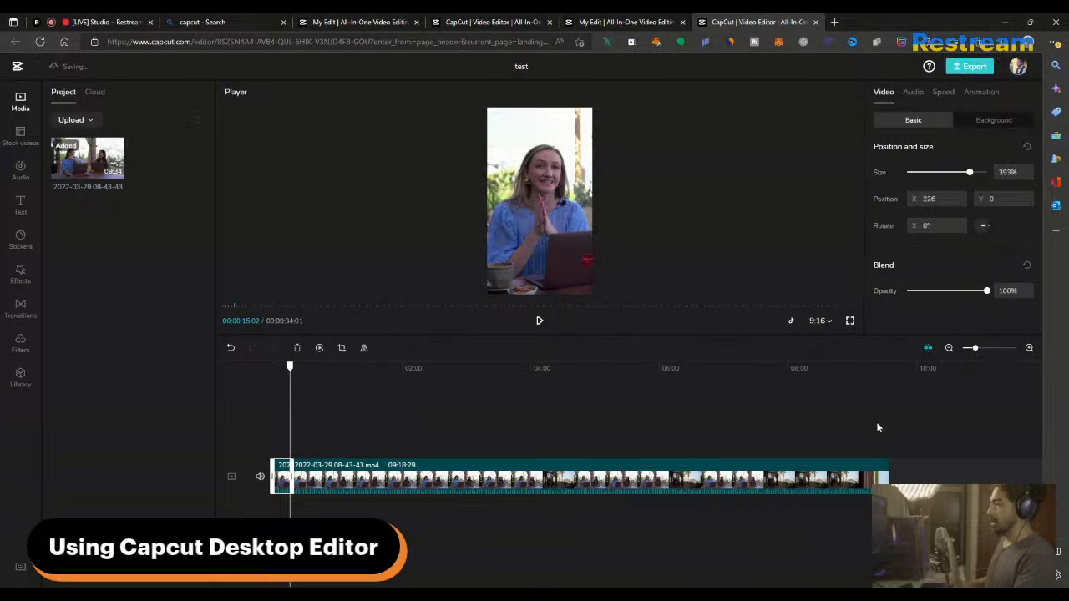
click(1029, 348)
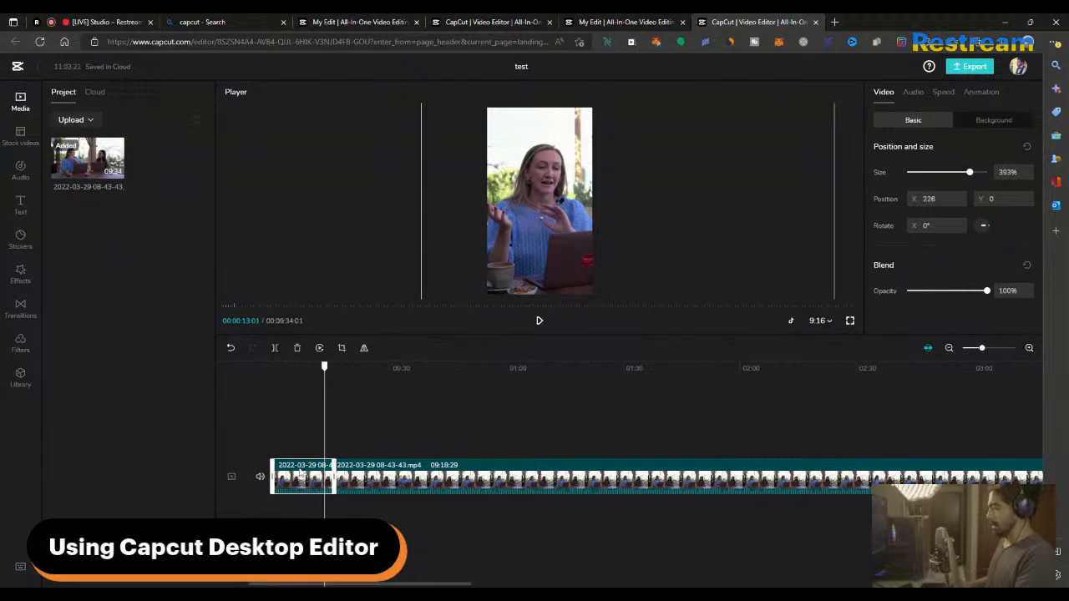
key(Delete)
- Play the trimmed clip from the start and split it at 00:00:06:28
drag(325, 367, 242, 374)
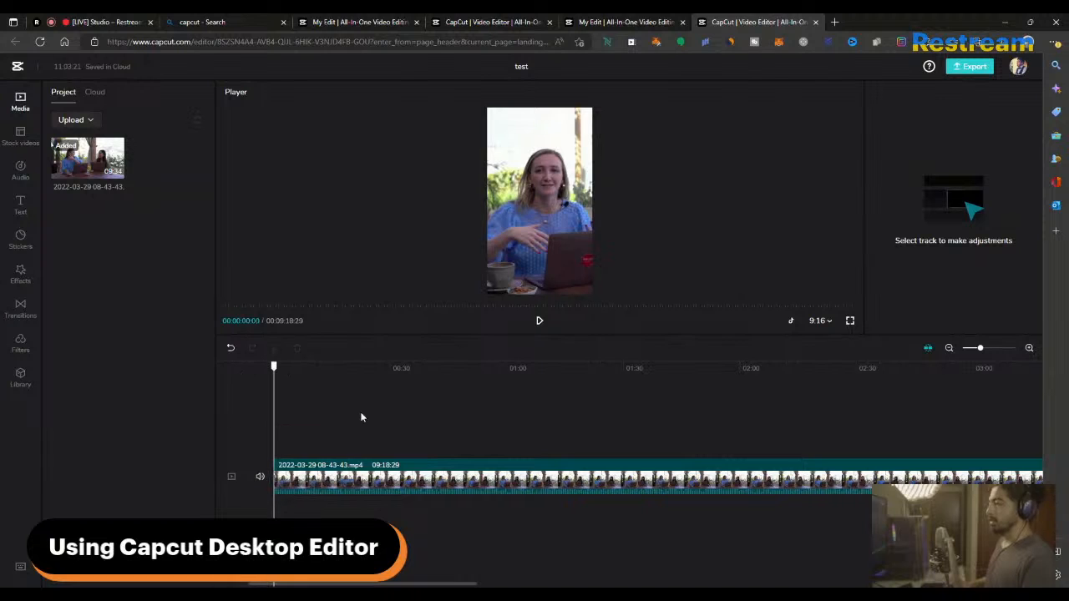
key(space)
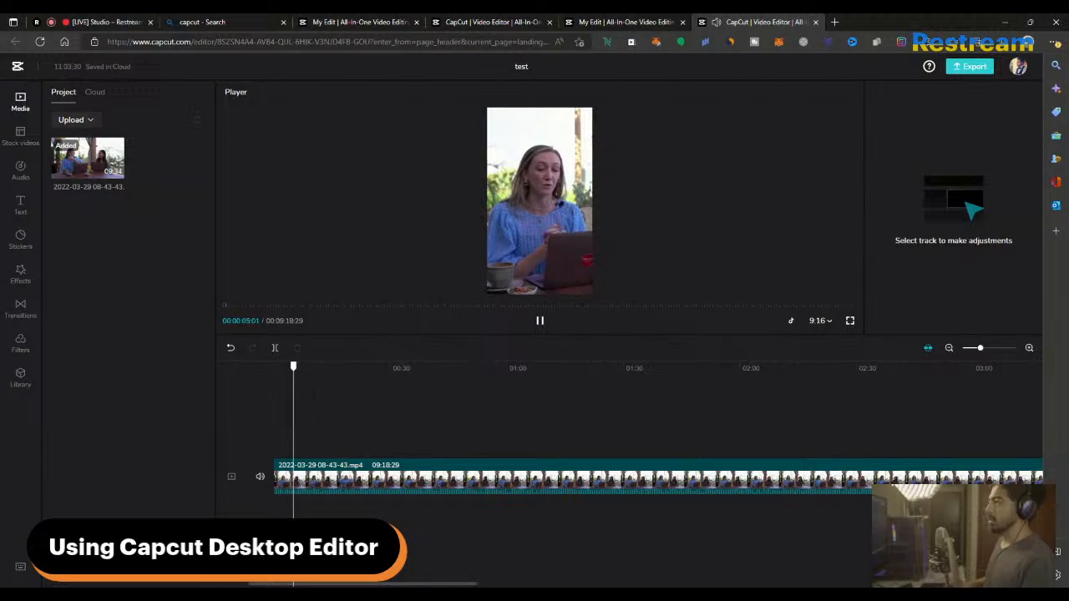
key(space)
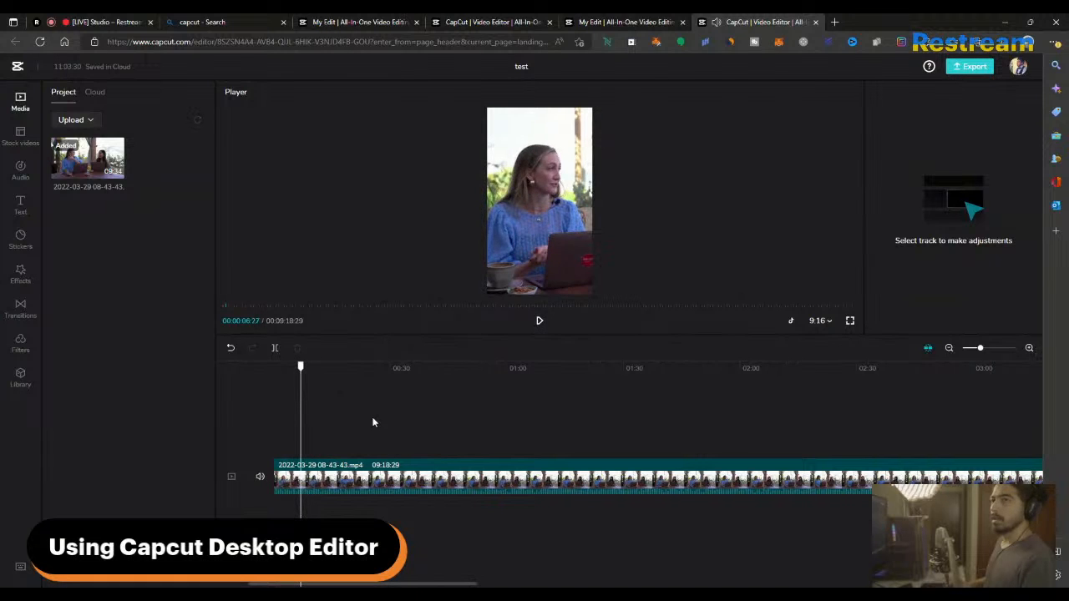
click(346, 482)
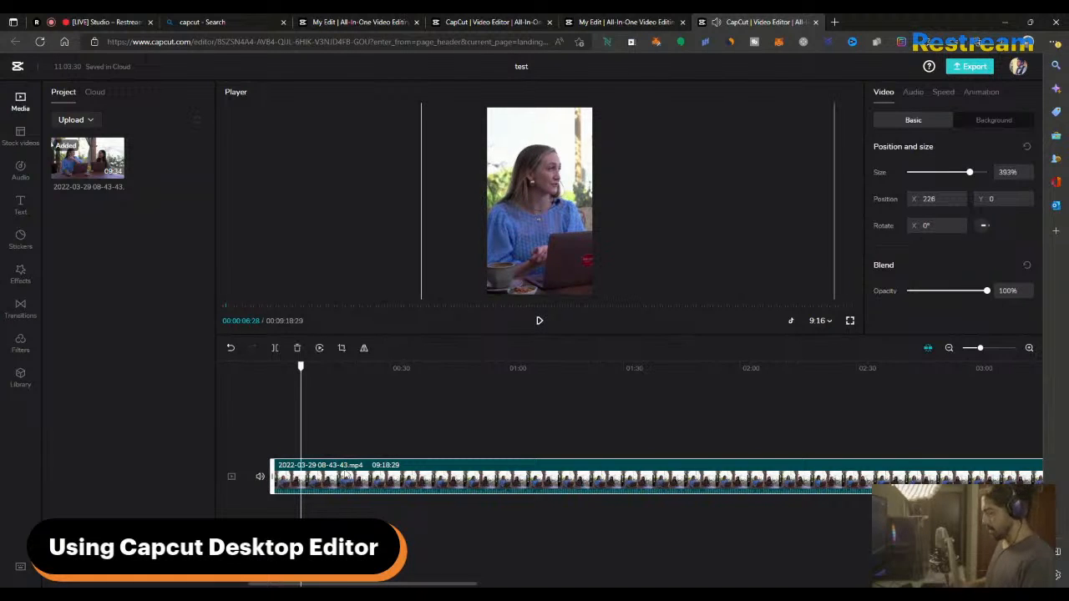
key(ctrl+b)
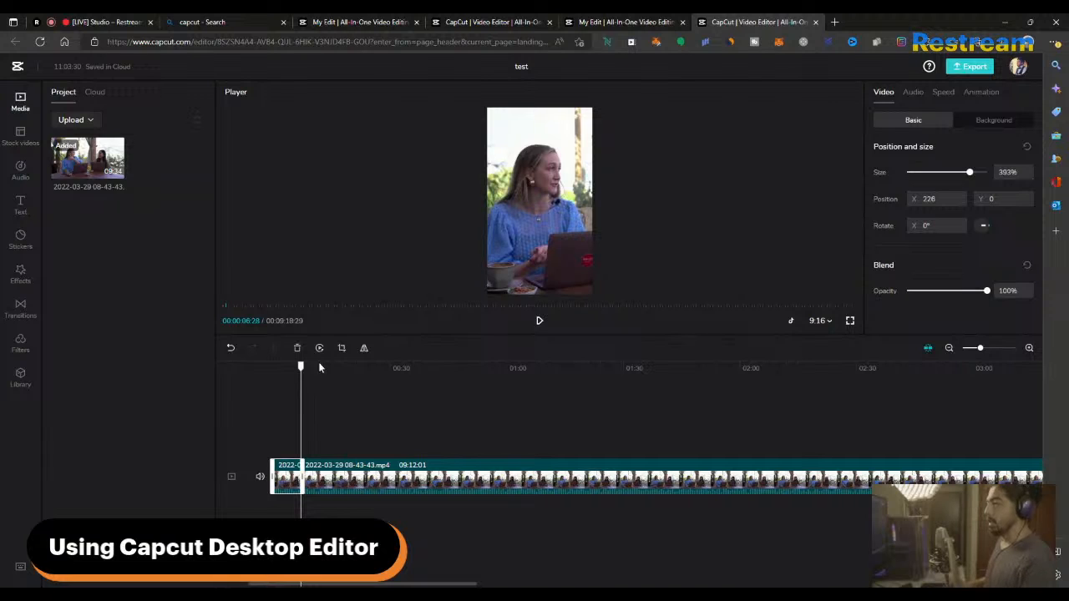
- Split the second clip at 00:00:31:16 and delete the section between the two splits
drag(301, 367, 347, 367)
key(space)
key(space)
click(397, 370)
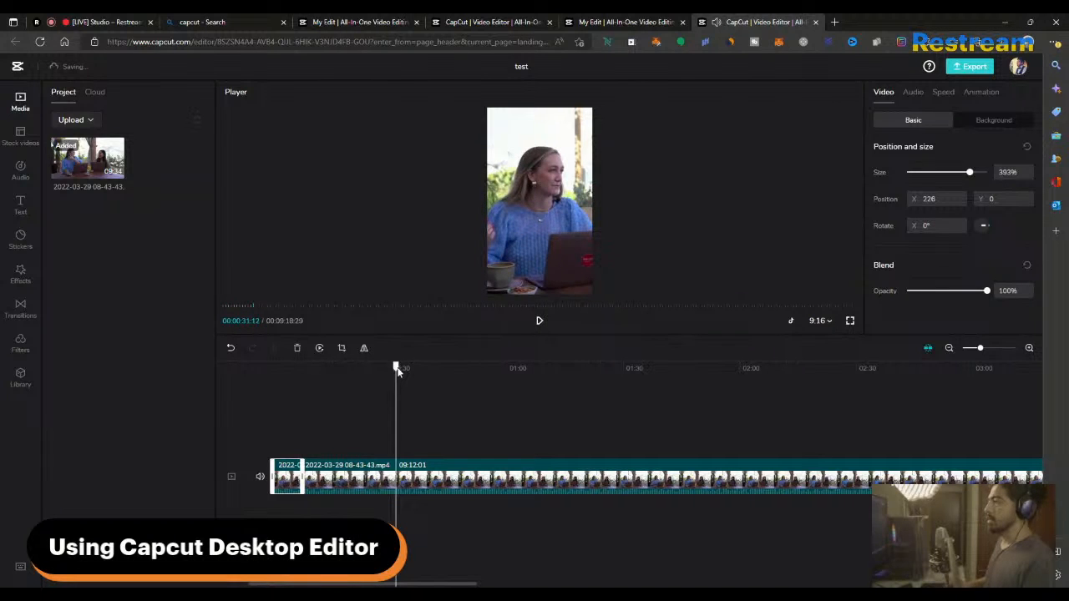
click(395, 369)
key(space)
click(386, 474)
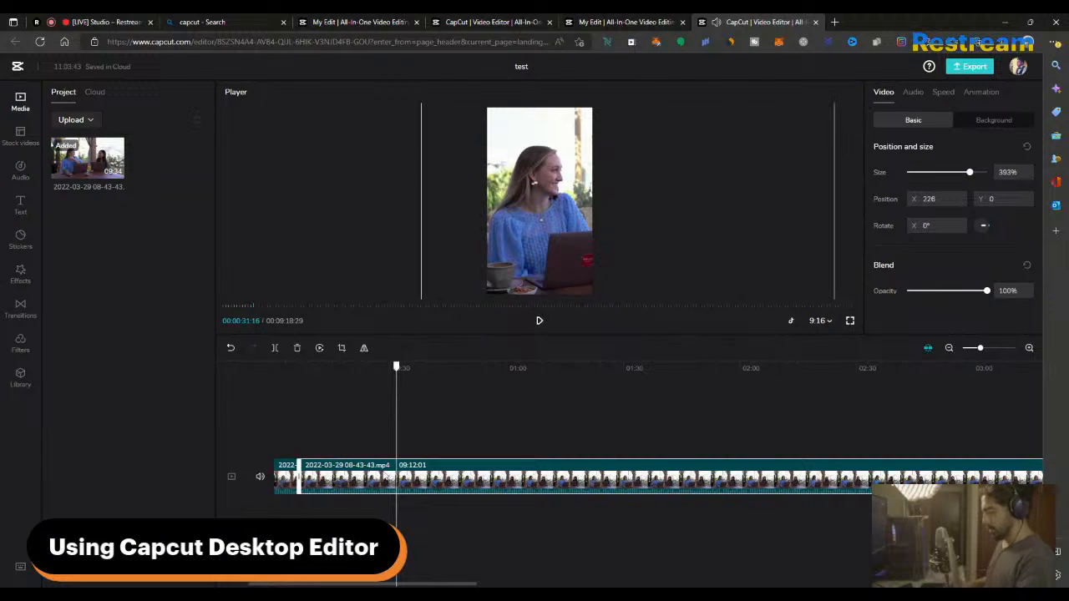
key(ctrl+b)
key(Delete)
- Shift the second clip horizontally to X -160 to frame the dark-haired woman
click(312, 368)
click(322, 477)
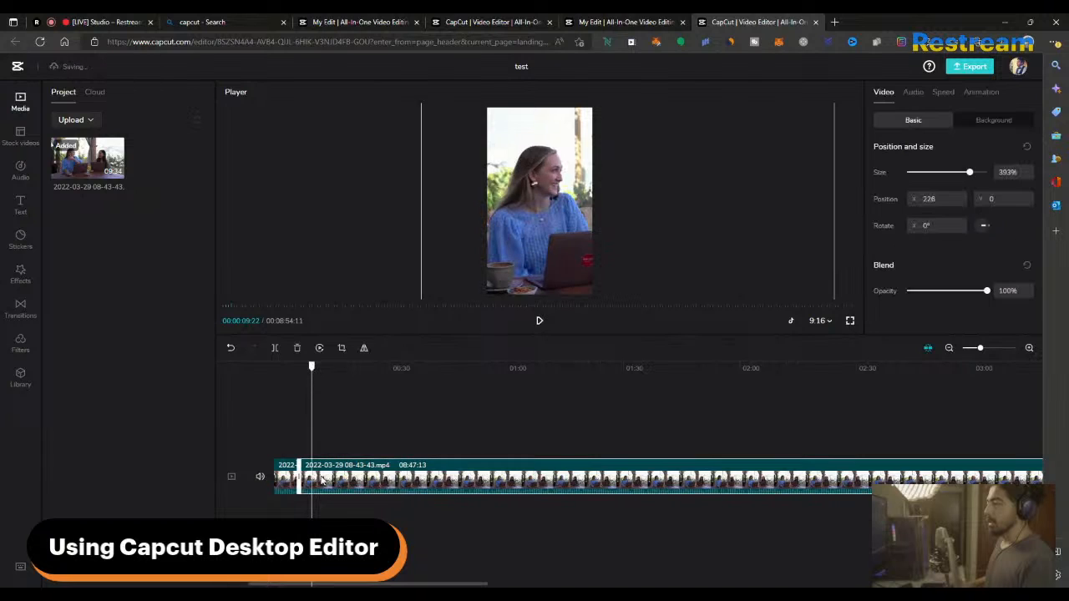
drag(597, 205, 432, 198)
- Play back across the first cut and split the second clip at 00:00:12:01
click(292, 370)
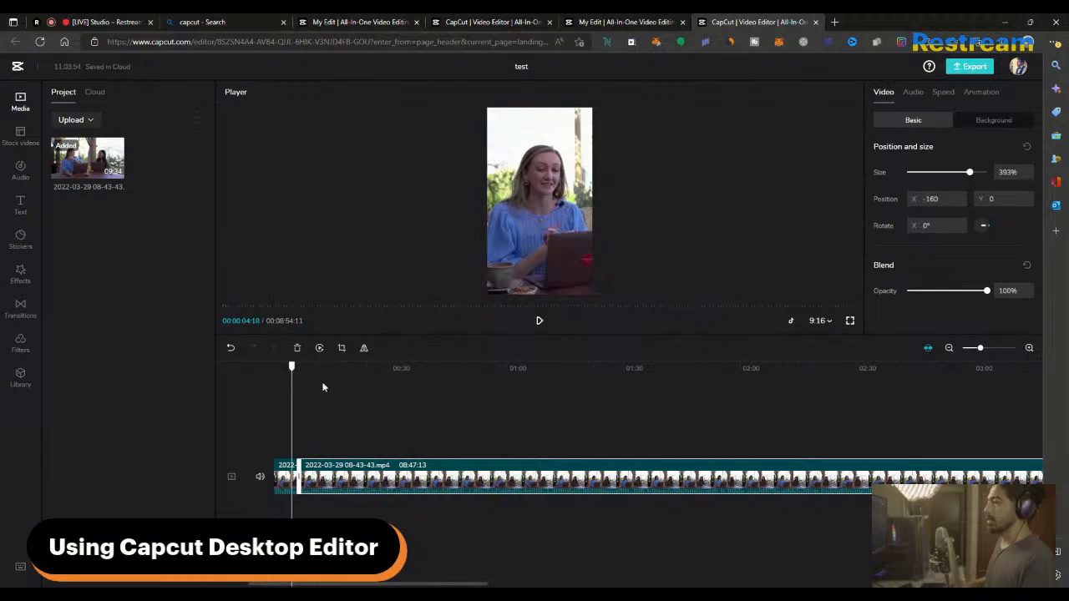
click(348, 404)
click(298, 368)
key(space)
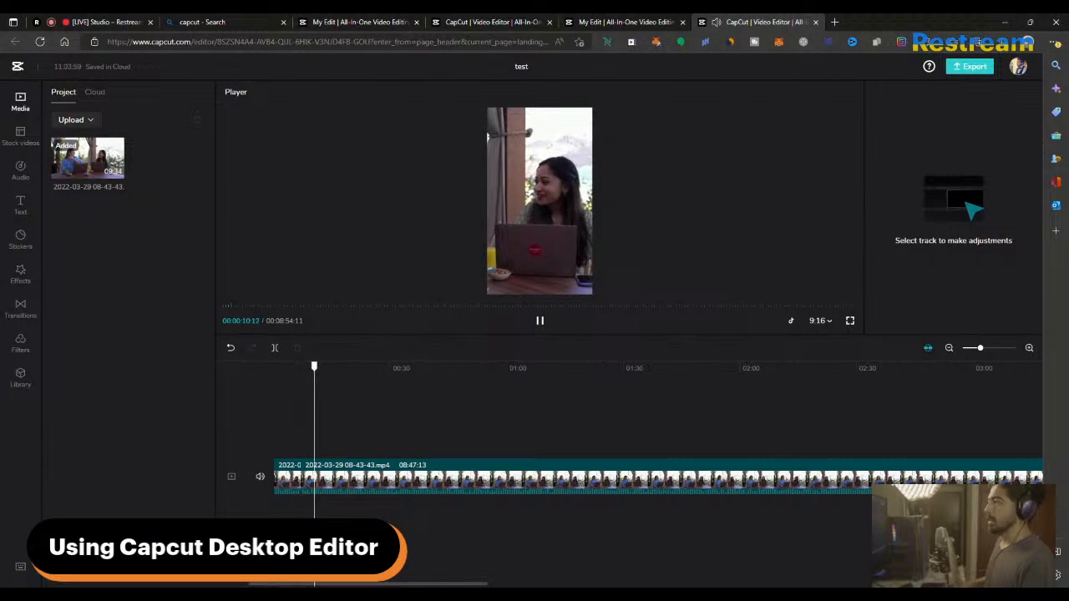
click(361, 466)
click(356, 449)
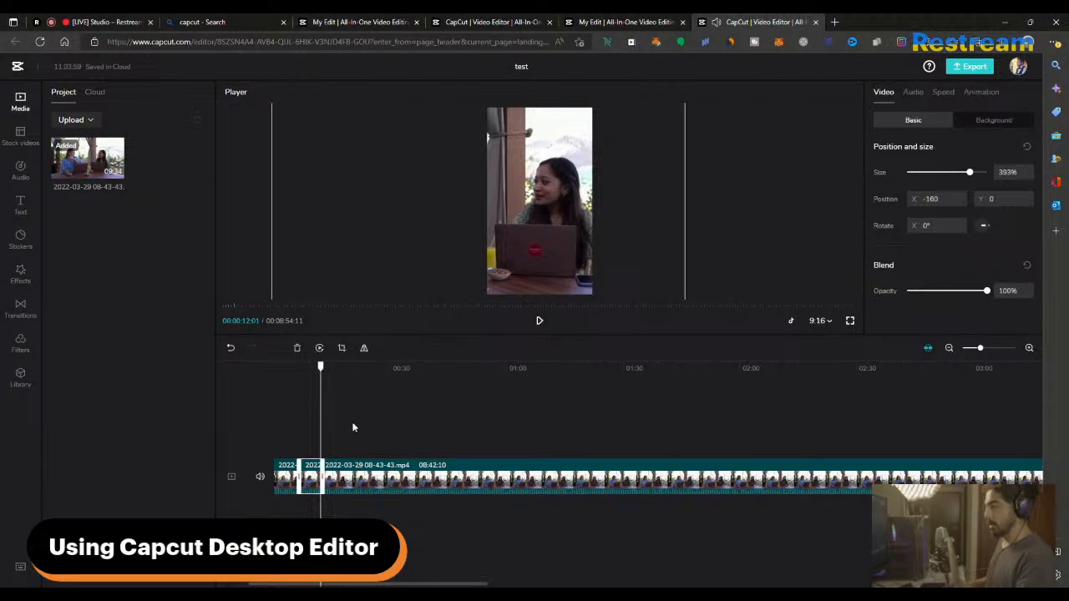
- Split the third clip at 00:00:29:27 and delete the section between that point and the previous split
click(389, 376)
key(space)
click(407, 478)
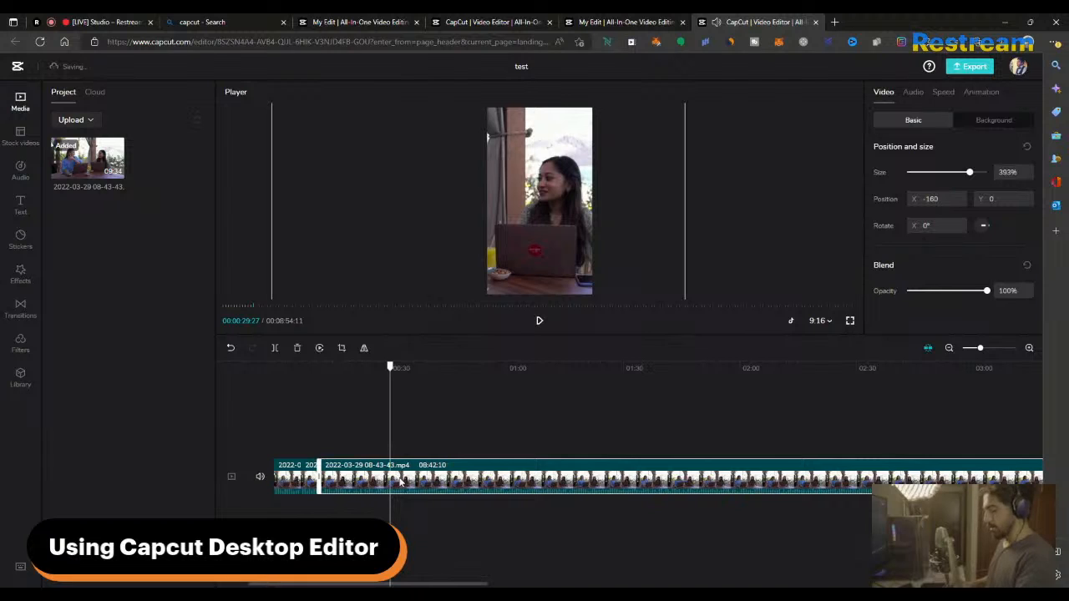
key(ctrl+b)
key(Delete)
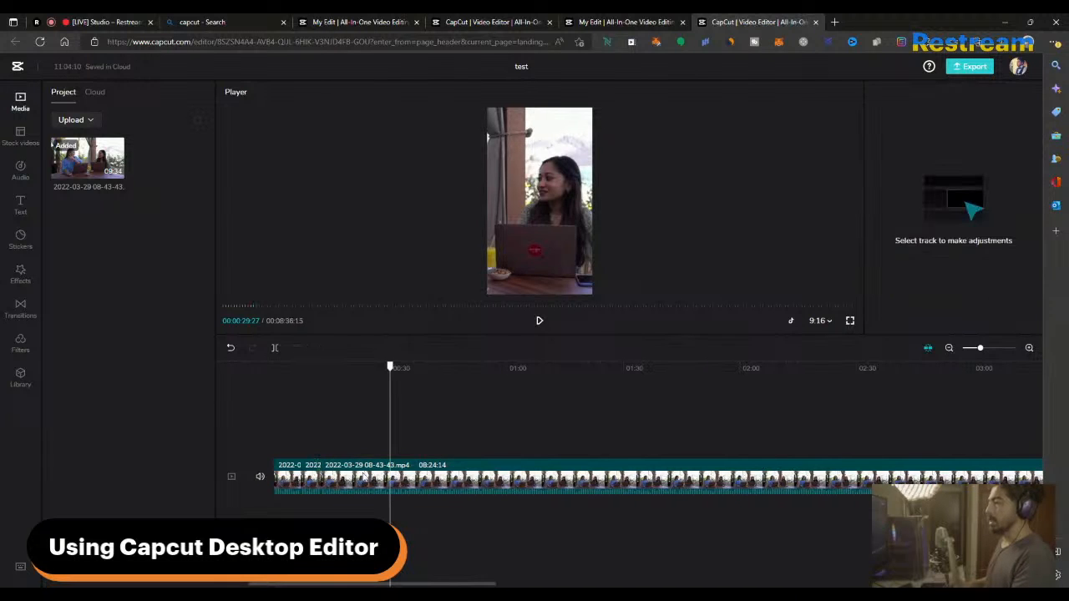
- Play back across the second cut and split the third clip at 00:00:15:17
click(319, 368)
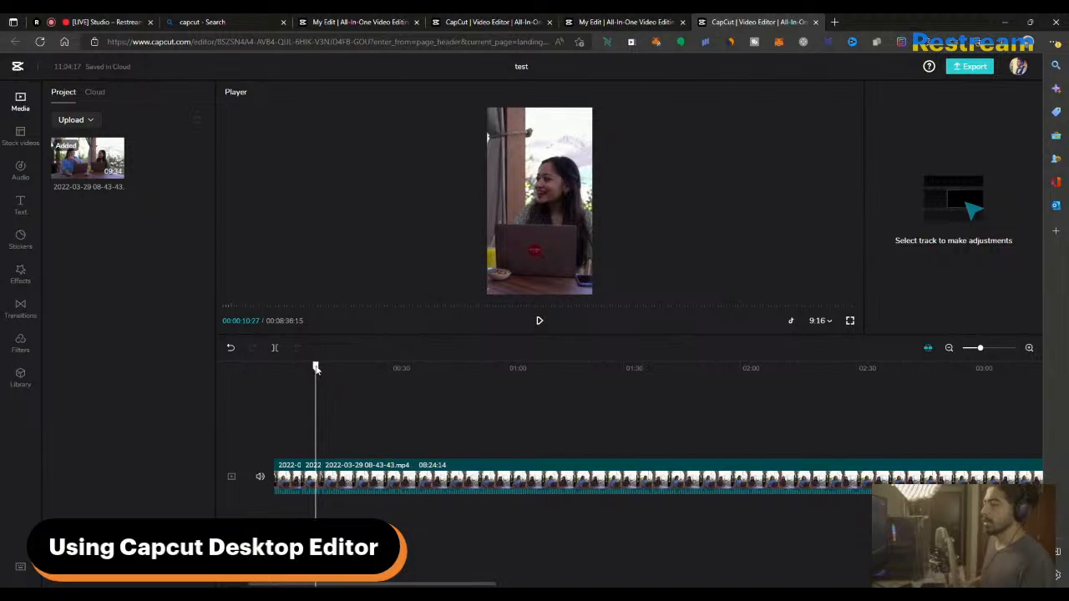
click(341, 411)
click(315, 373)
key(space)
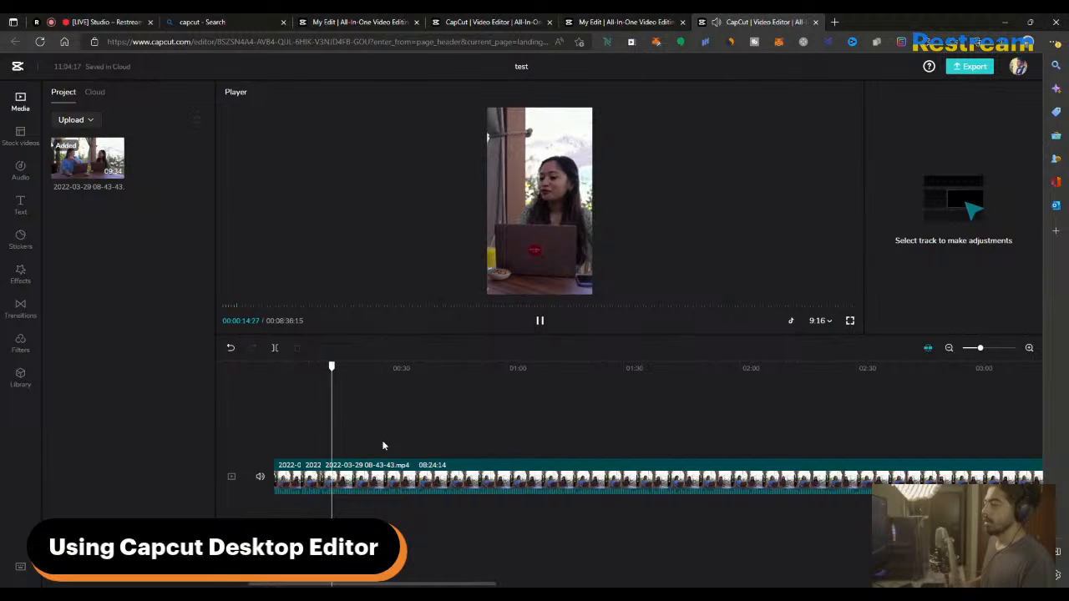
click(382, 483)
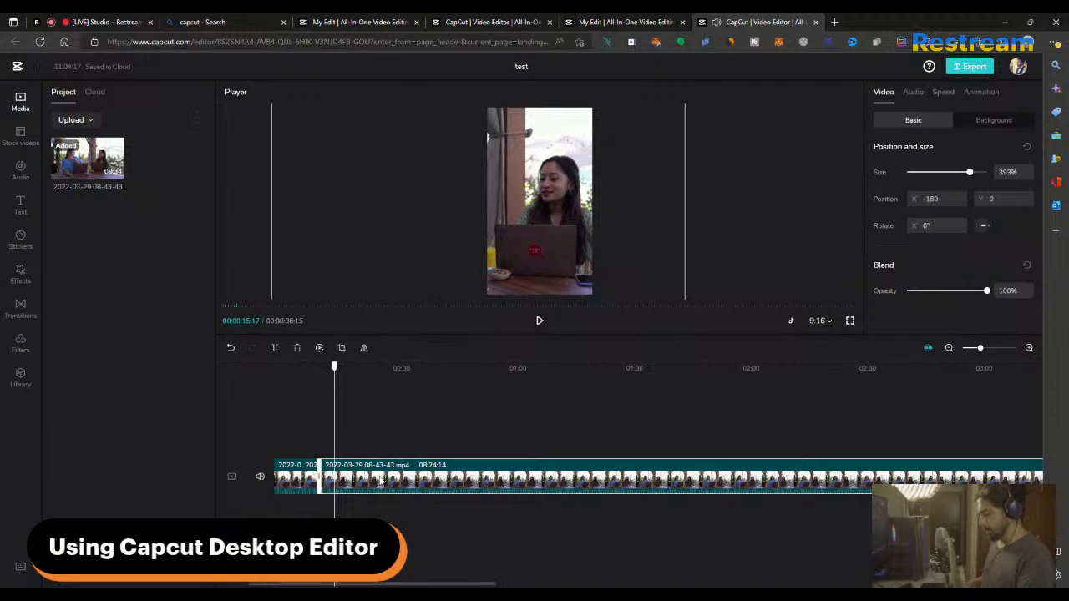
key(ctrl+b)
- Shift the third clip horizontally to X 190 to frame the blonde woman
click(327, 367)
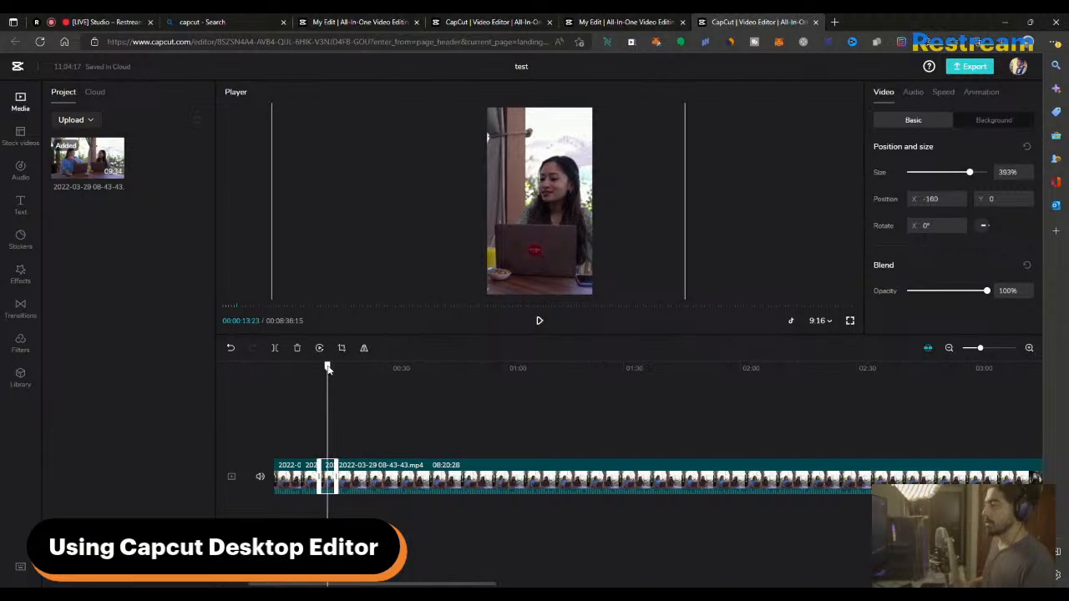
drag(541, 221, 672, 220)
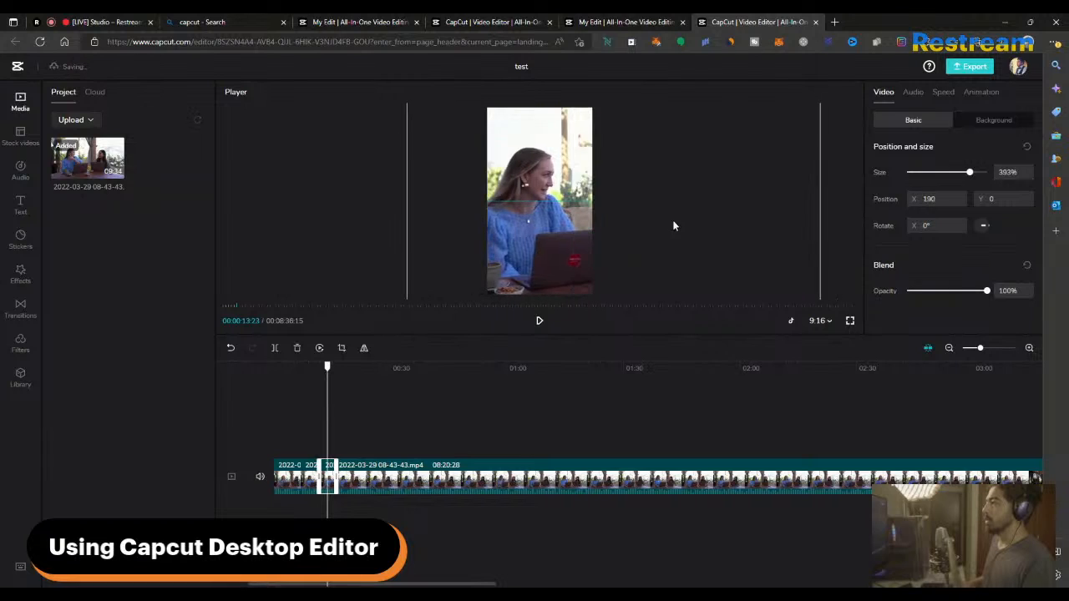
click(417, 416)
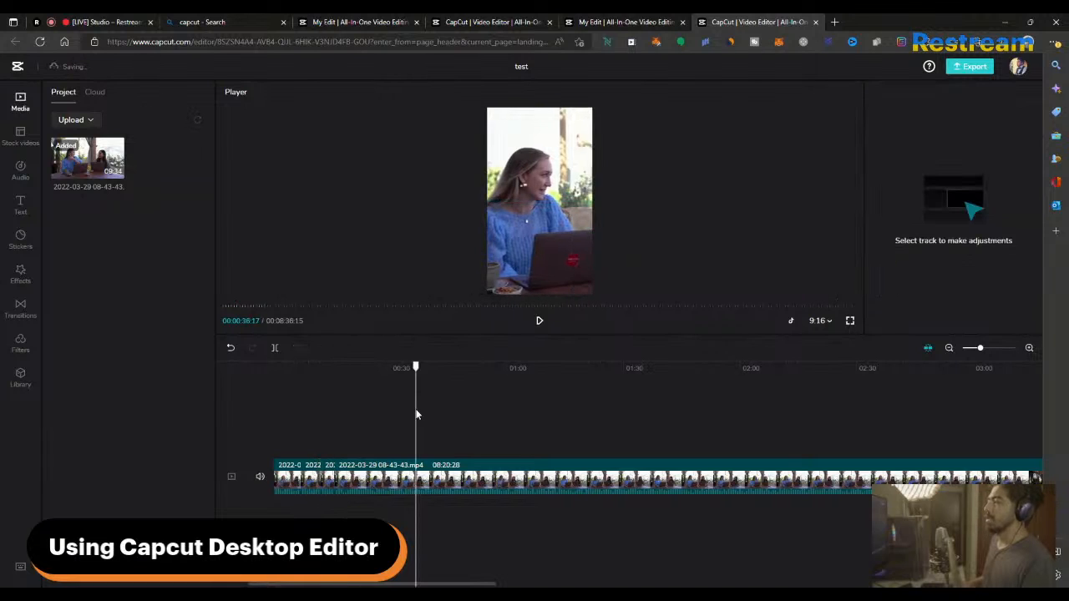
- Delete the long remaining section after the third clip and skim through the shortened timeline
click(380, 472)
key(Delete)
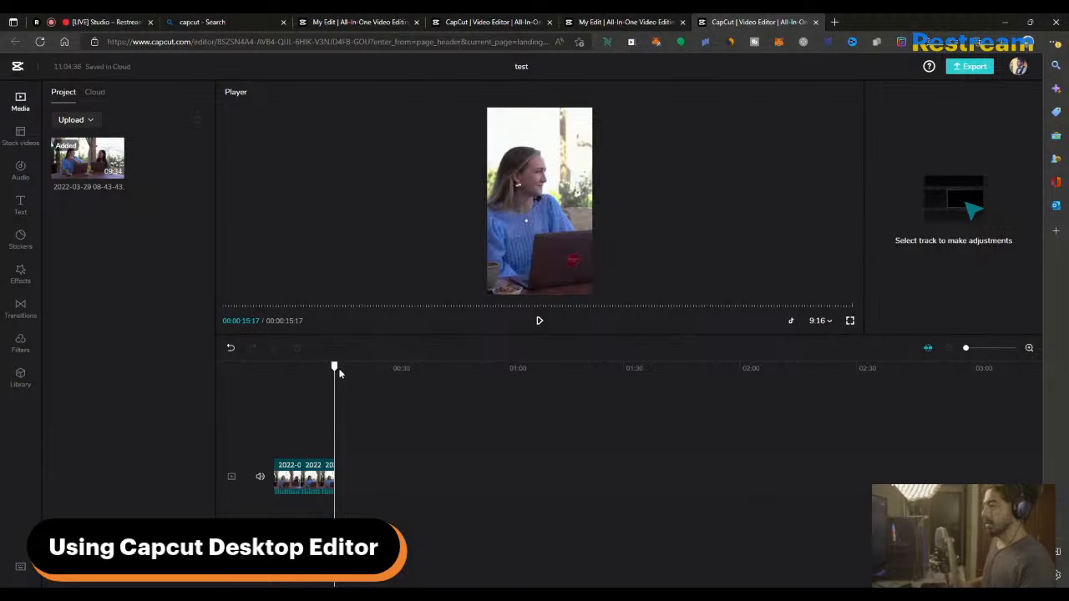
click(331, 369)
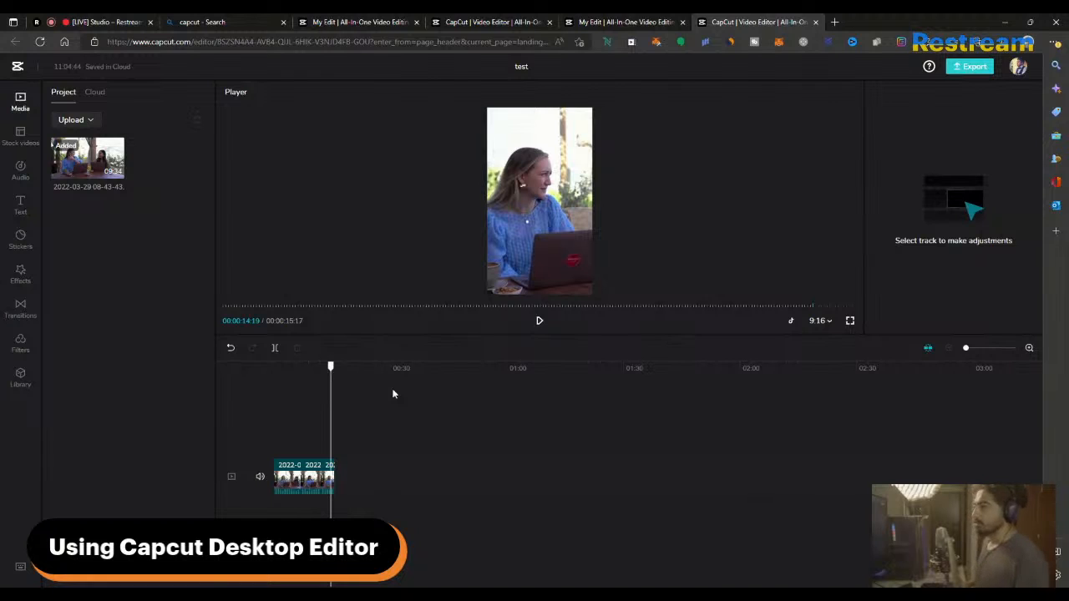
drag(331, 369, 296, 378)
click(361, 421)
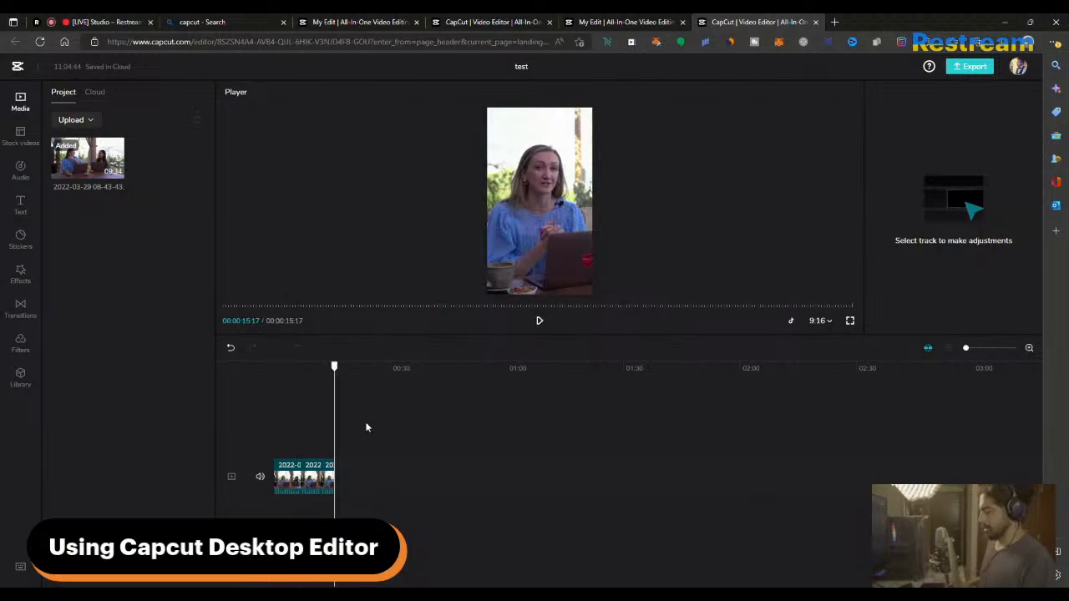
click(1028, 349)
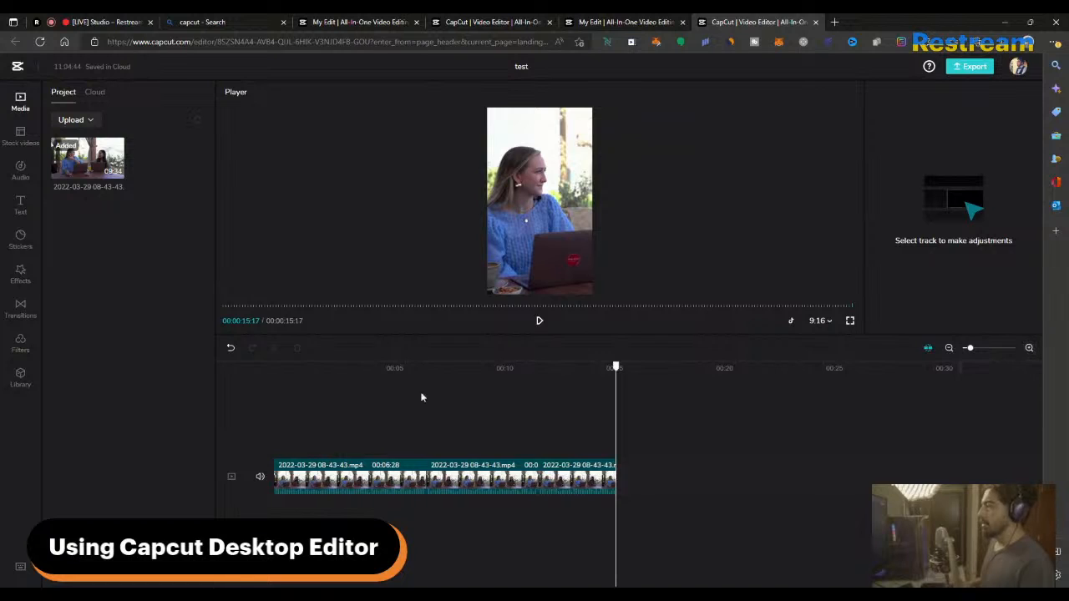
mouse_move(341, 370)
mouse_down()
mouse_move(320, 371)
mouse_move(342, 371)
mouse_up()
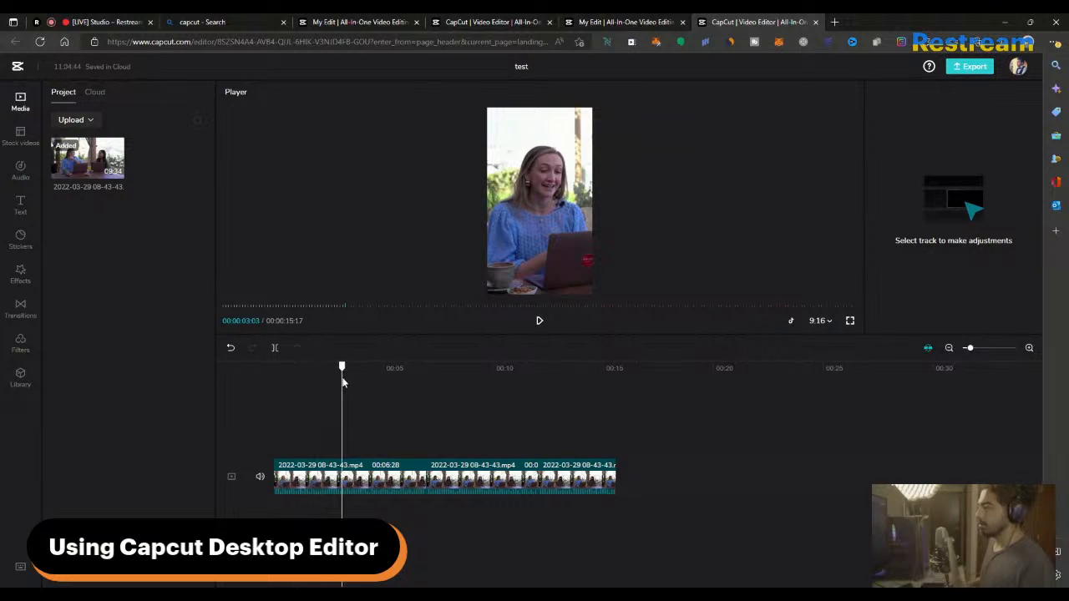
- Look through the first clip's audio, speed and animation settings and try the Shake 2 entrance animation from the clip's start
click(379, 493)
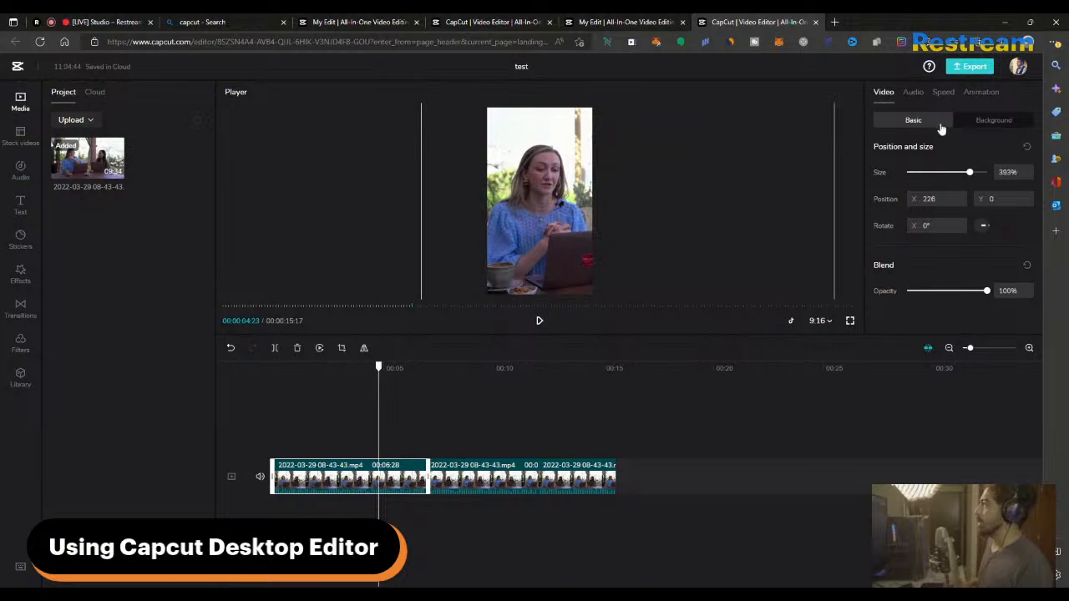
click(913, 93)
click(943, 94)
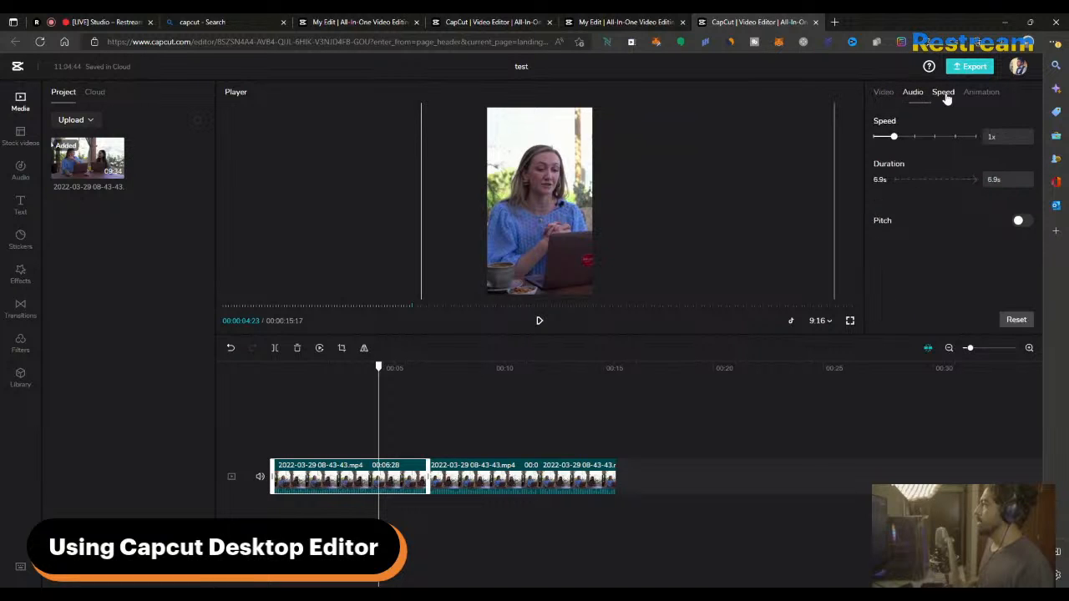
click(977, 94)
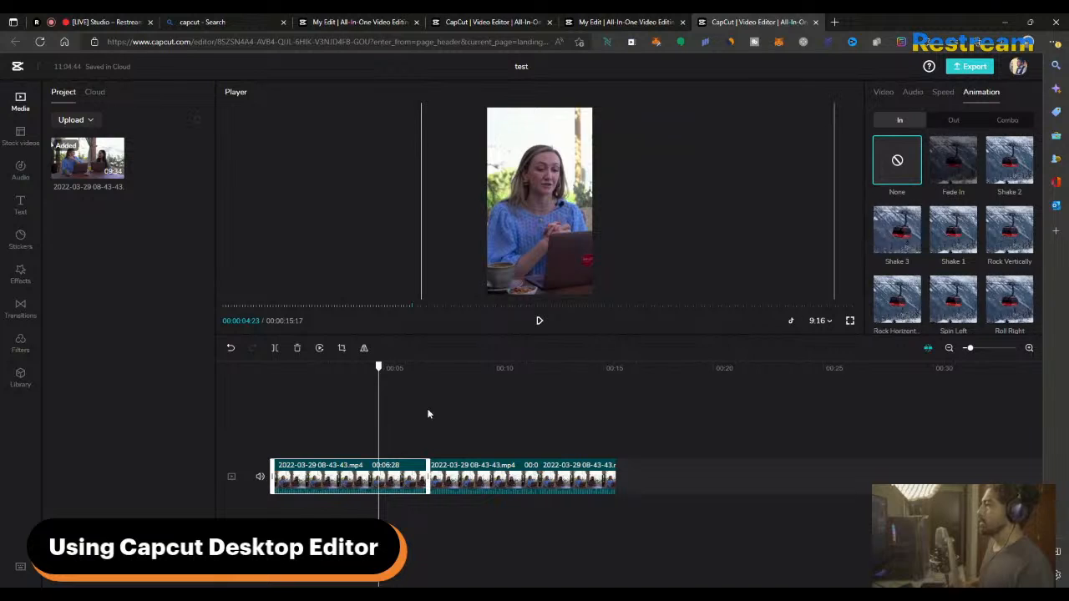
drag(380, 368, 270, 382)
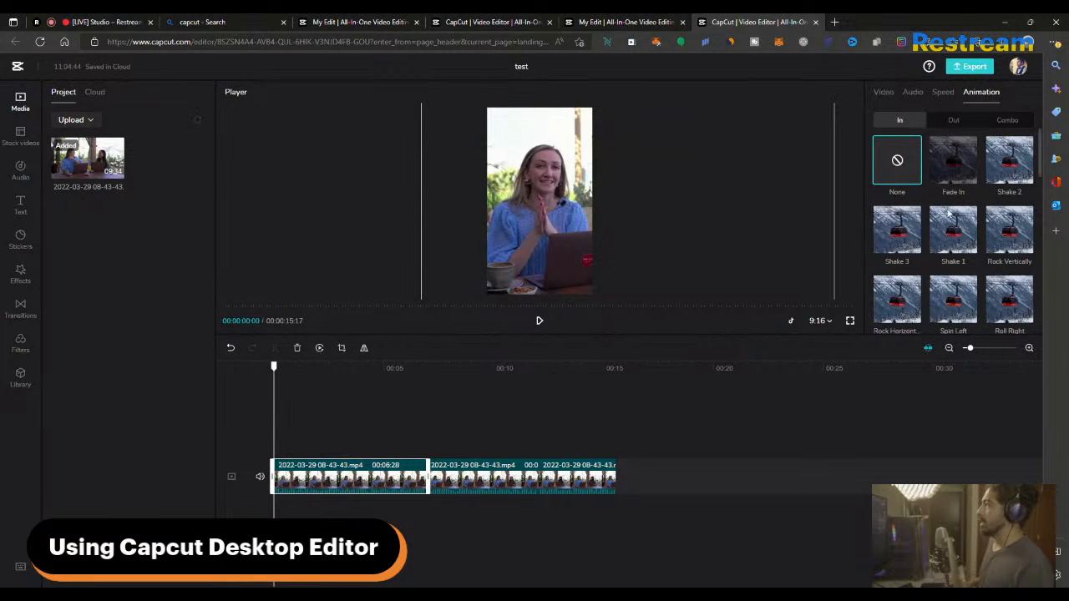
click(994, 167)
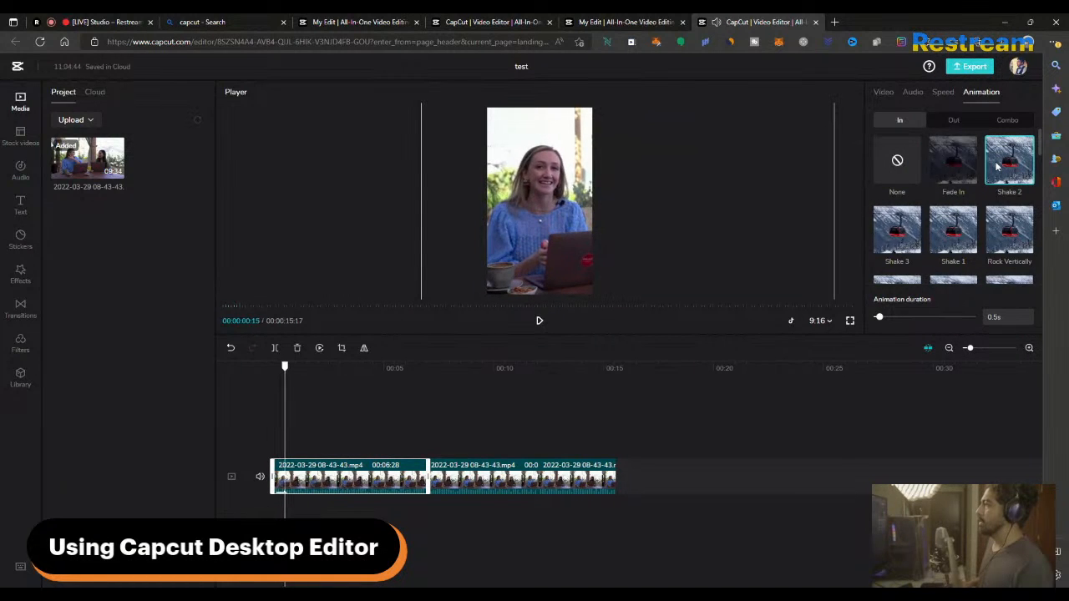
- Try the Wave and slide and Slide and wave combo animations on the first clip and reset the combo animation to None
click(1007, 122)
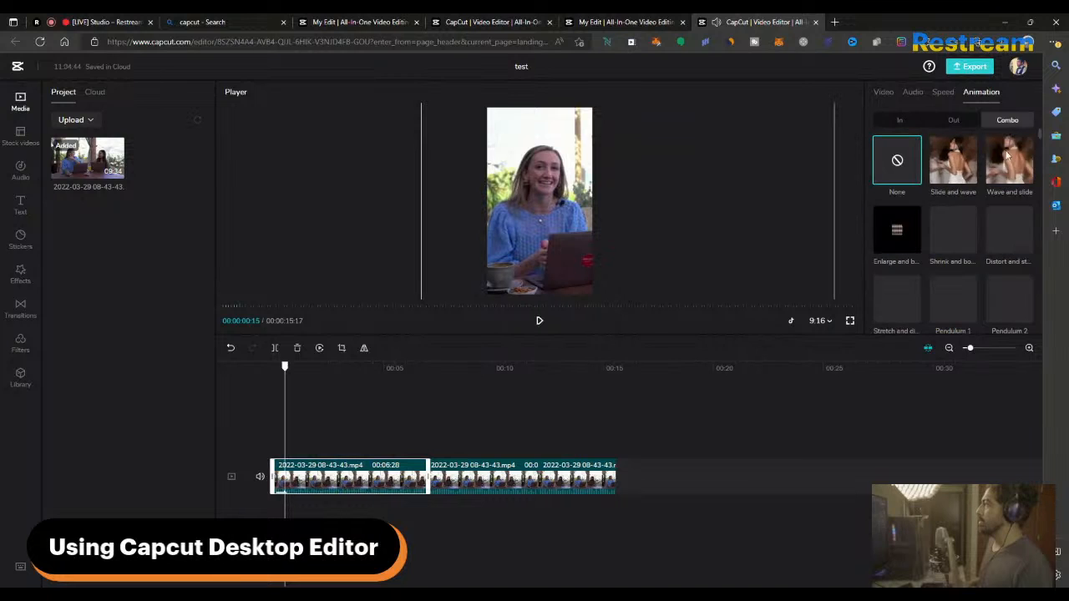
click(1009, 171)
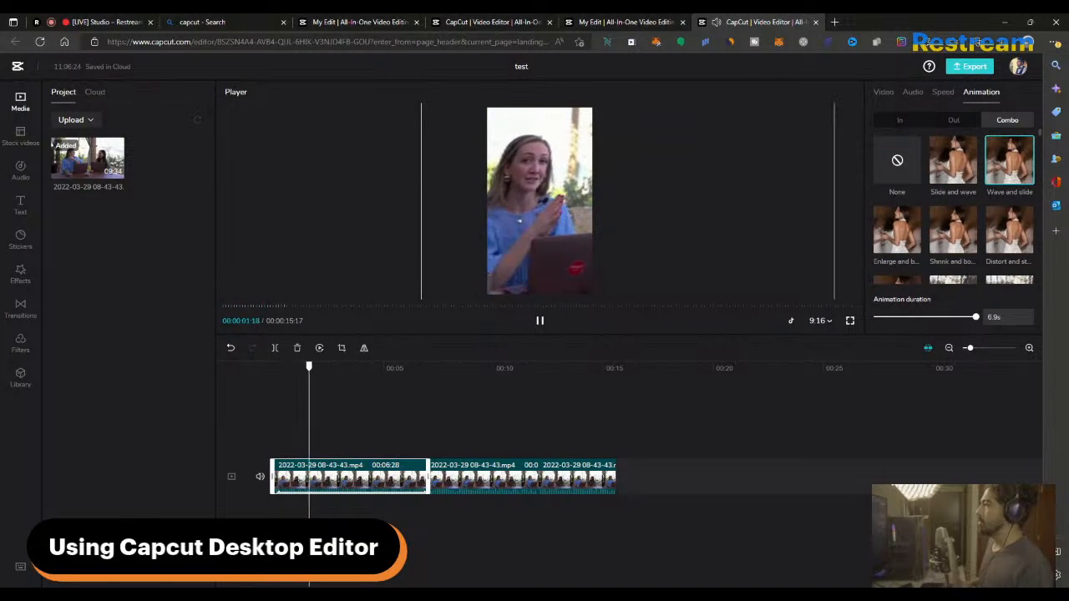
click(948, 165)
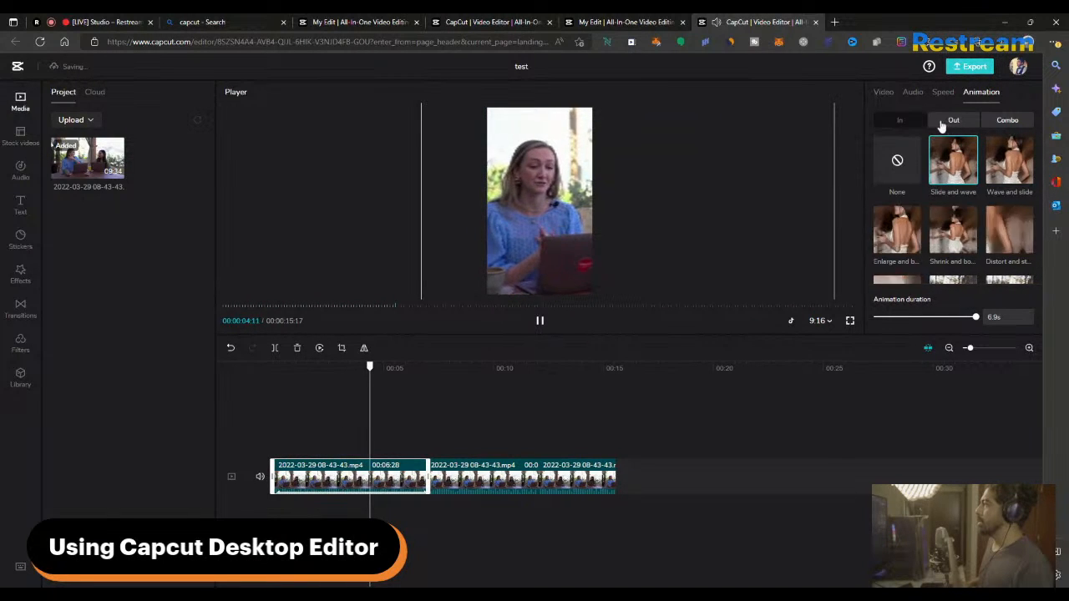
click(906, 163)
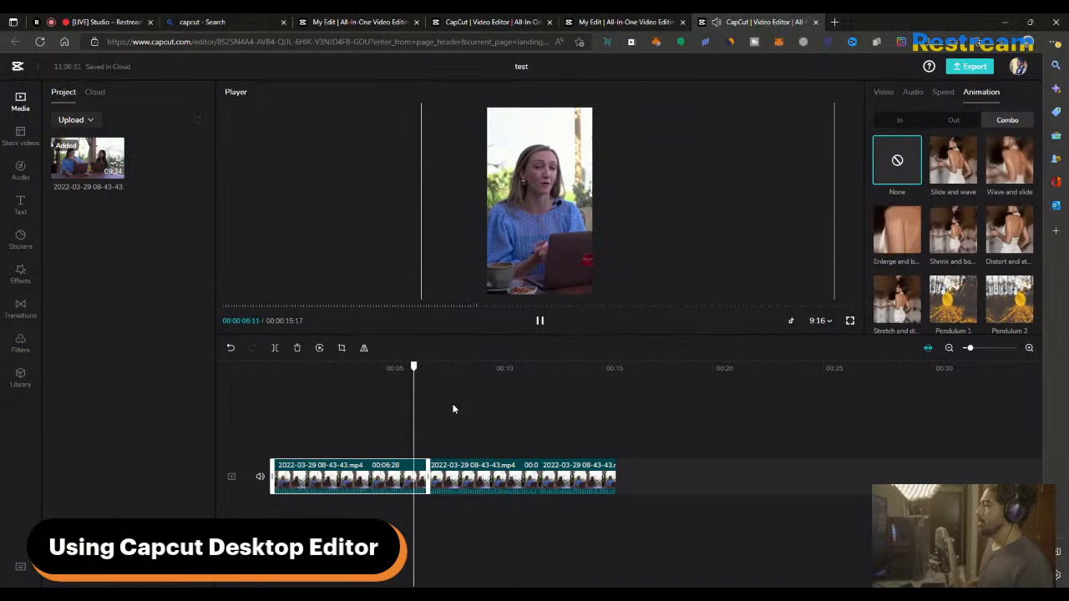
- Apply the Shake 2 entrance animation to the first clip and play it back from the start across the first cut
click(442, 368)
drag(443, 369, 273, 368)
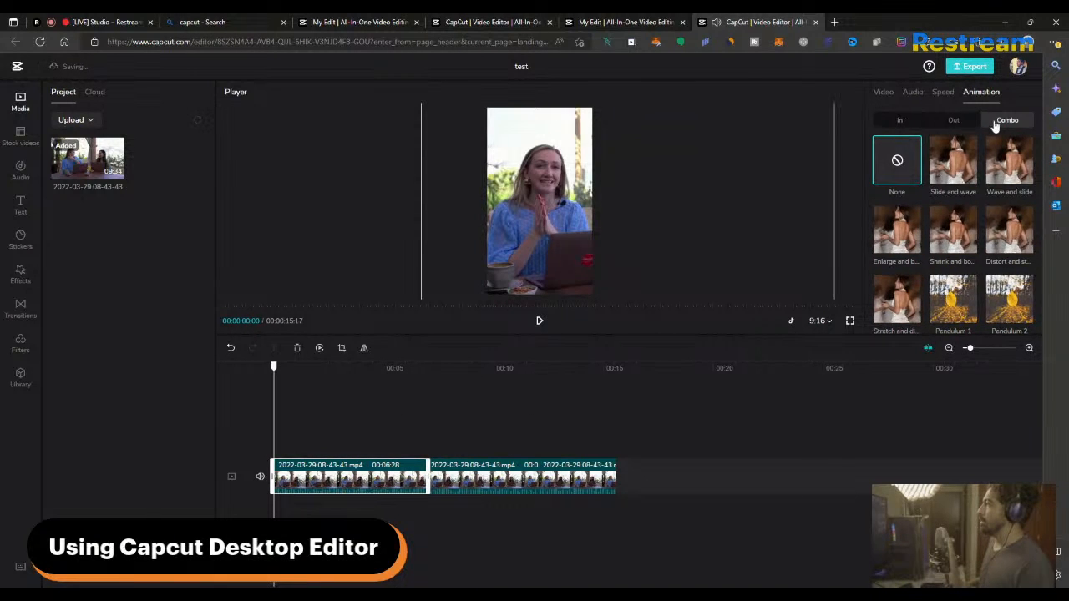
click(899, 121)
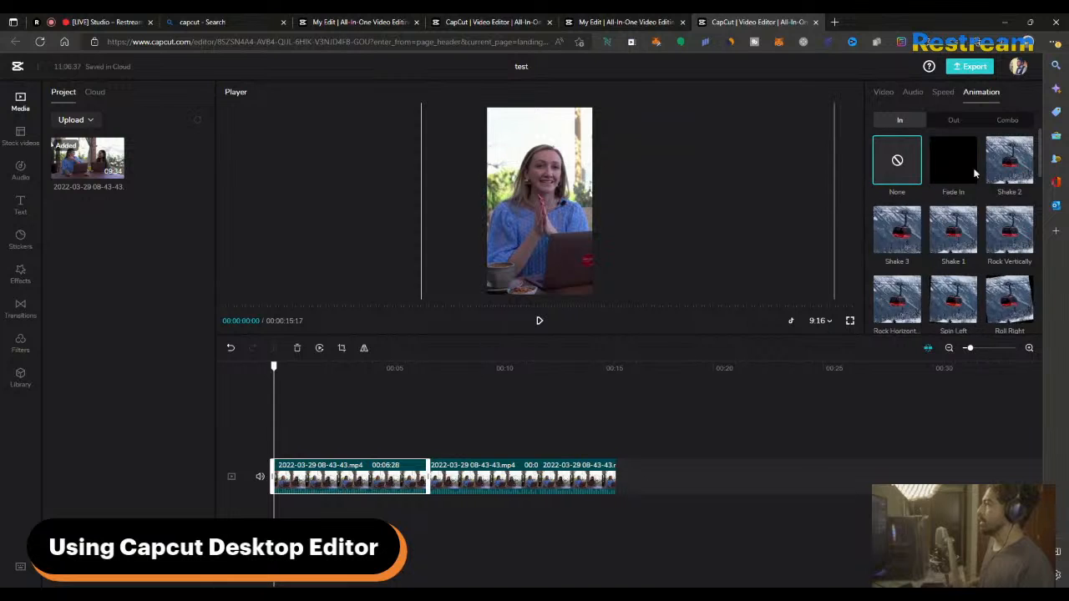
click(1008, 160)
drag(288, 367, 243, 376)
key(space)
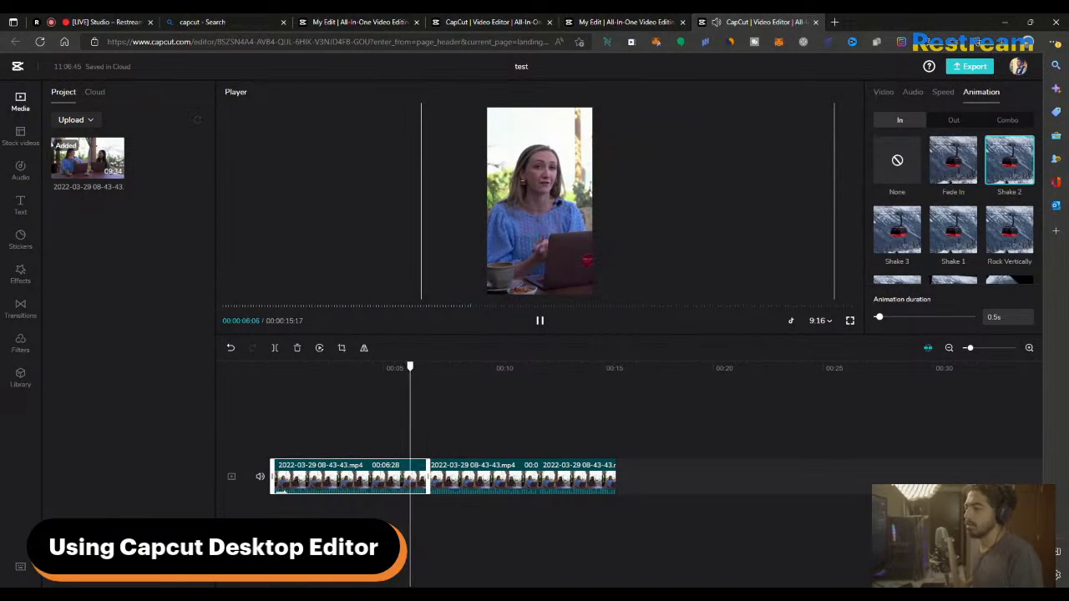
key(space)
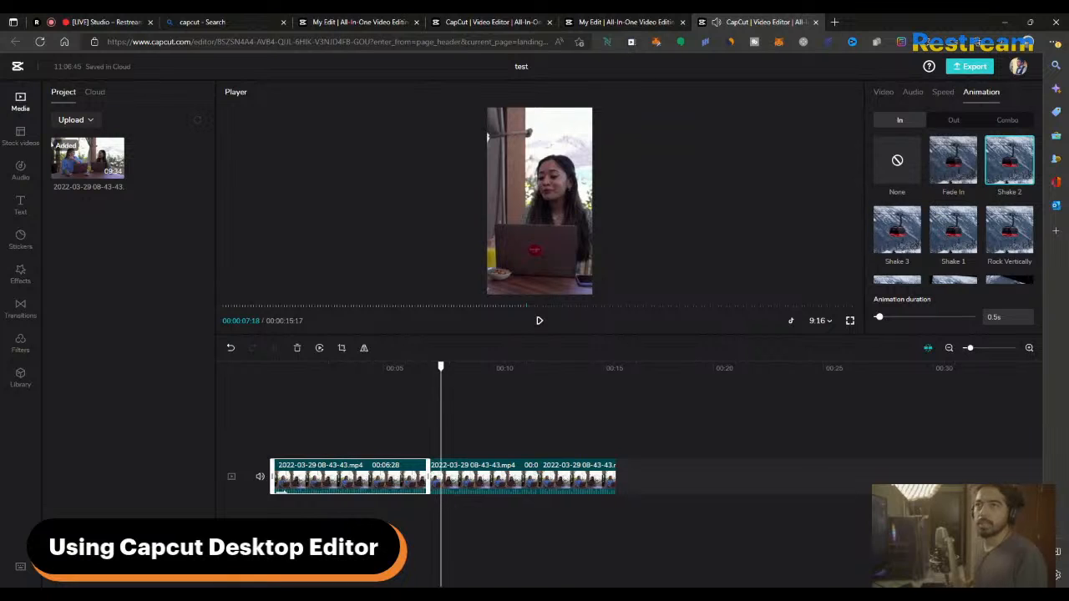
click(403, 368)
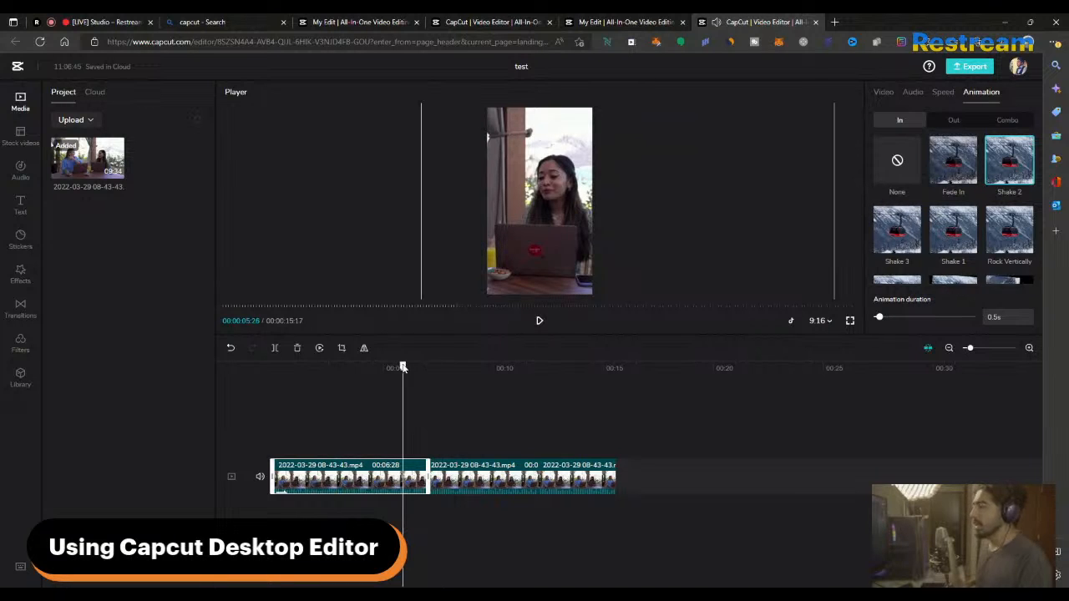
click(444, 369)
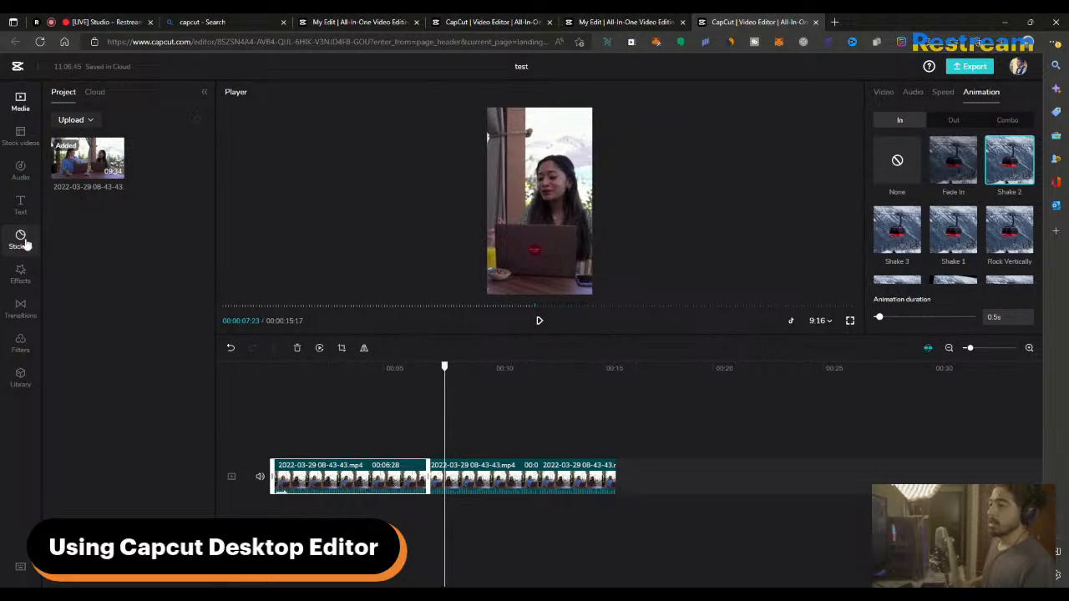
- Search the stock videos for "green screen"
click(22, 137)
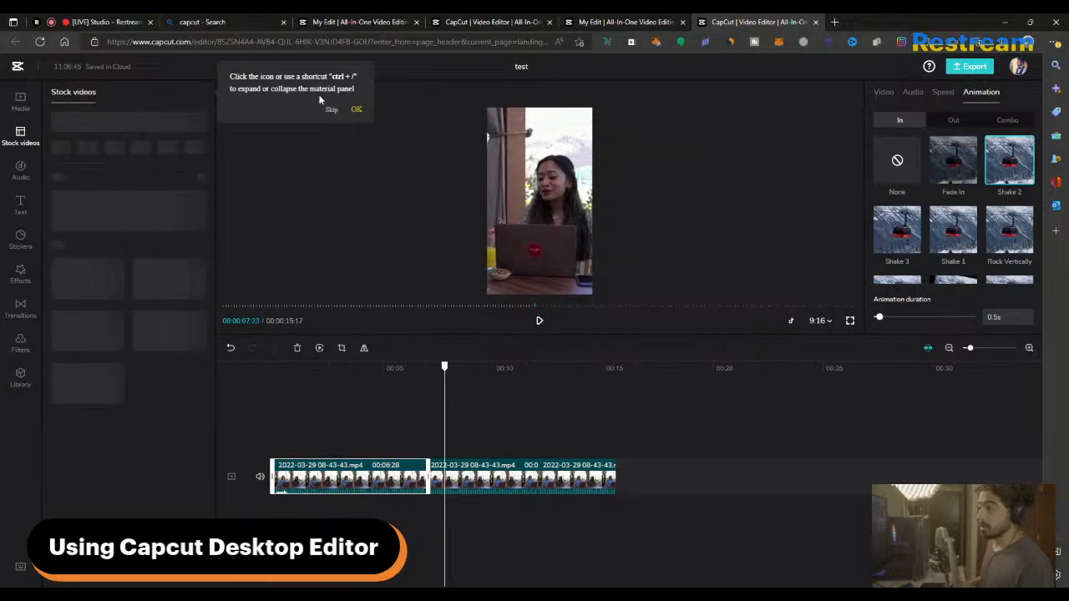
click(364, 112)
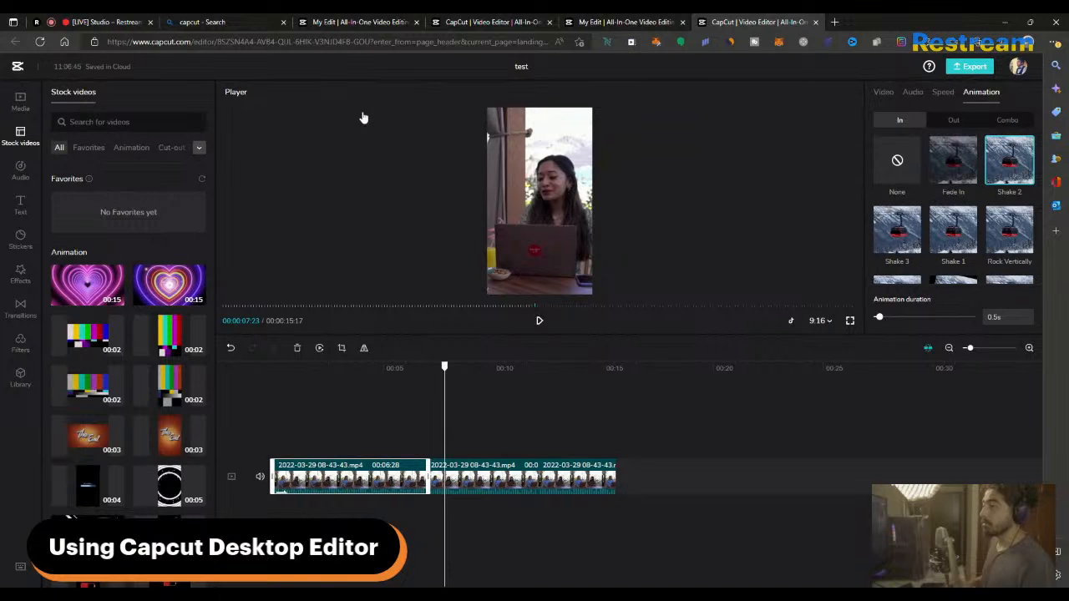
click(126, 122)
text(green screen)
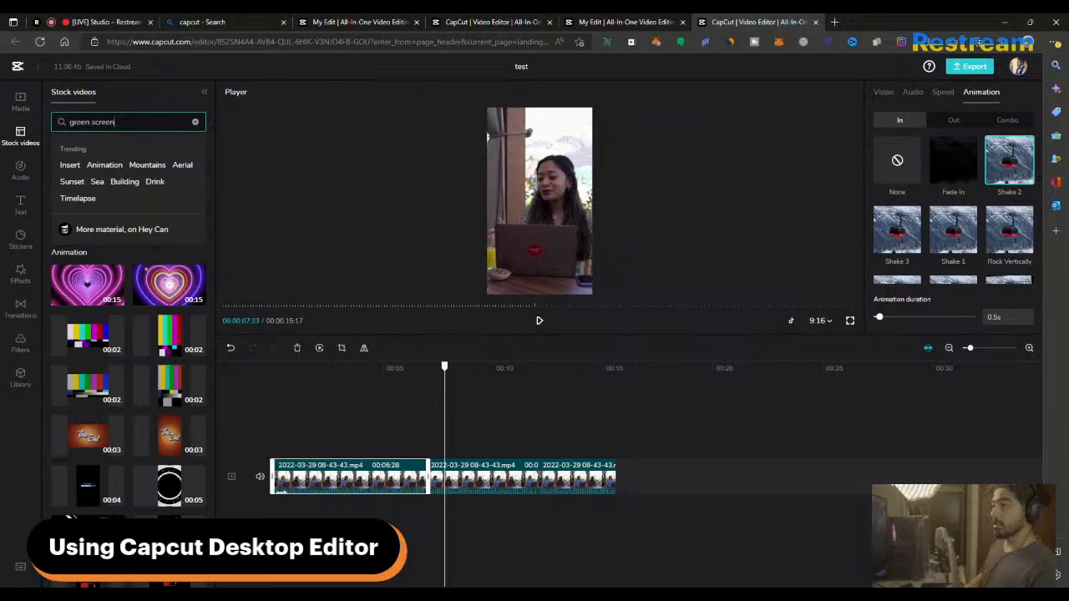
key(Return)
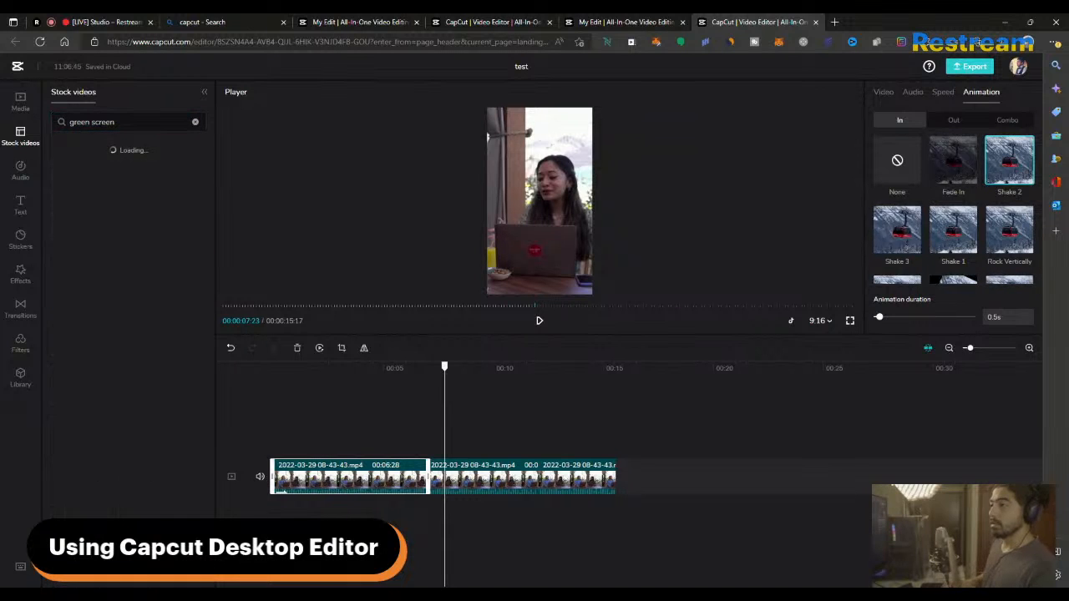
- Add the 10-second green-screen clip of the woman in black and place it on a track above the interview, starting at the timeline's beginning
mouse_move(164, 208)
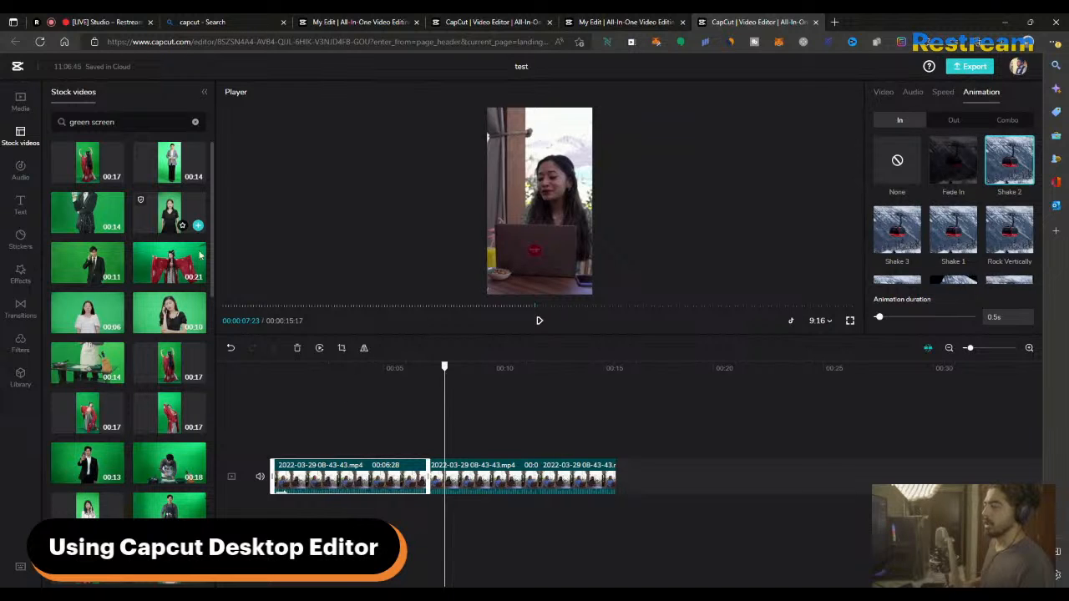
click(345, 368)
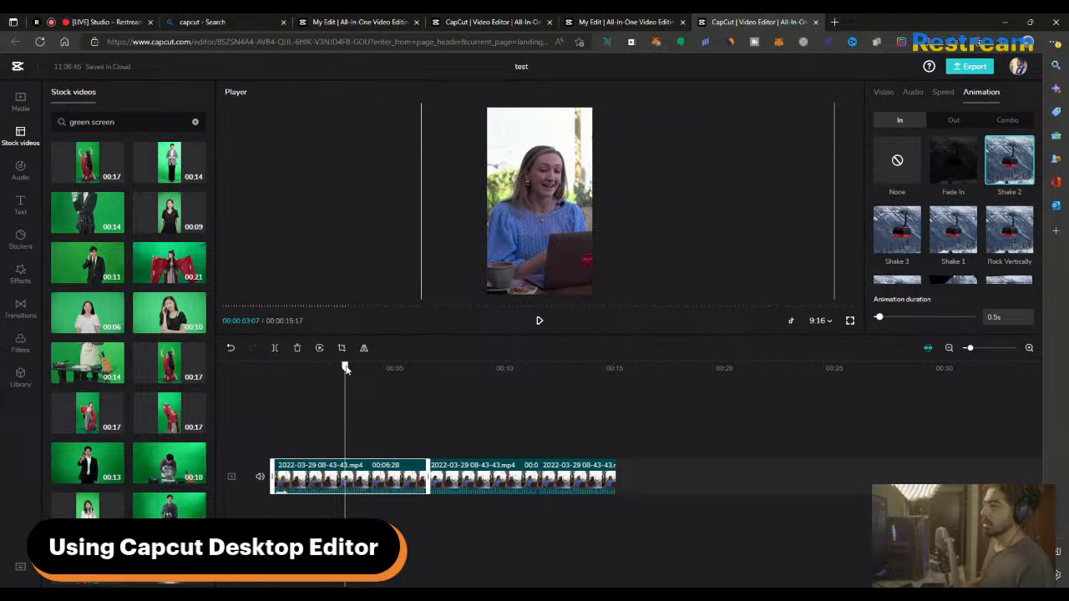
mouse_move(173, 315)
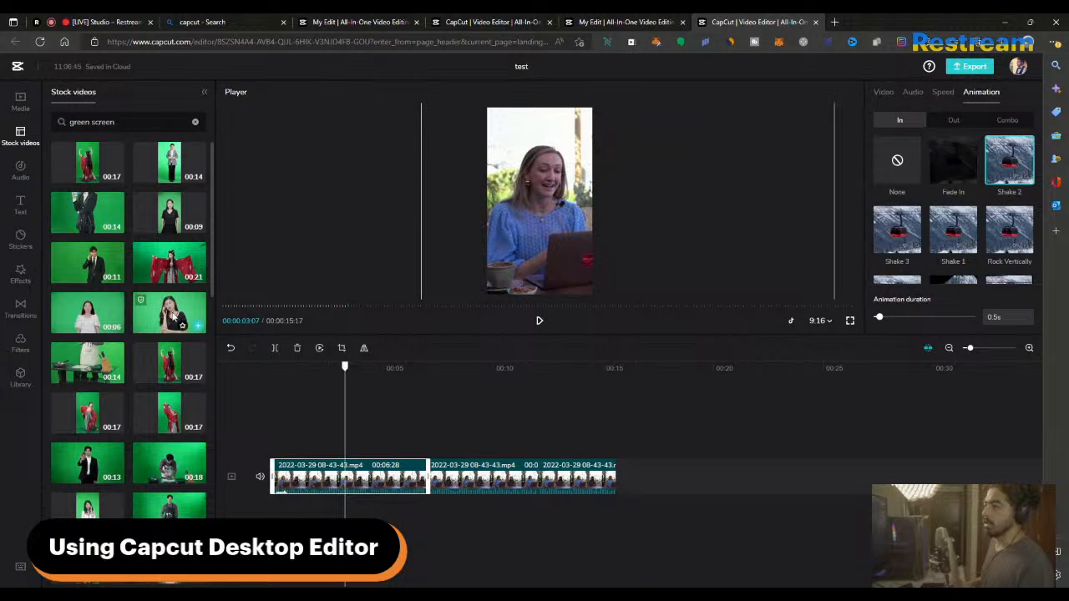
click(198, 328)
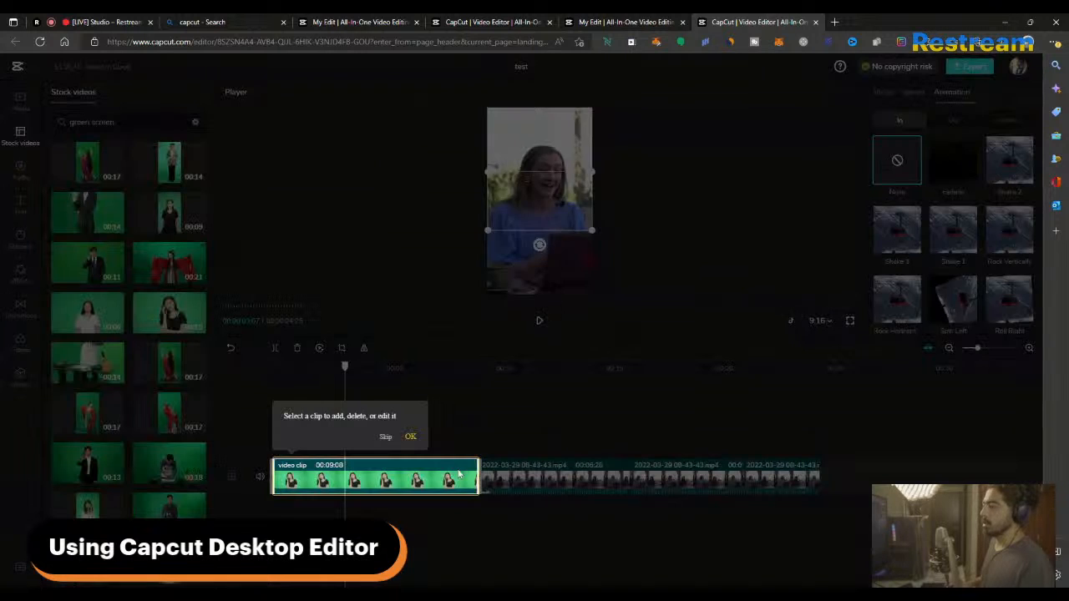
click(410, 439)
drag(430, 472, 506, 435)
drag(440, 461, 358, 458)
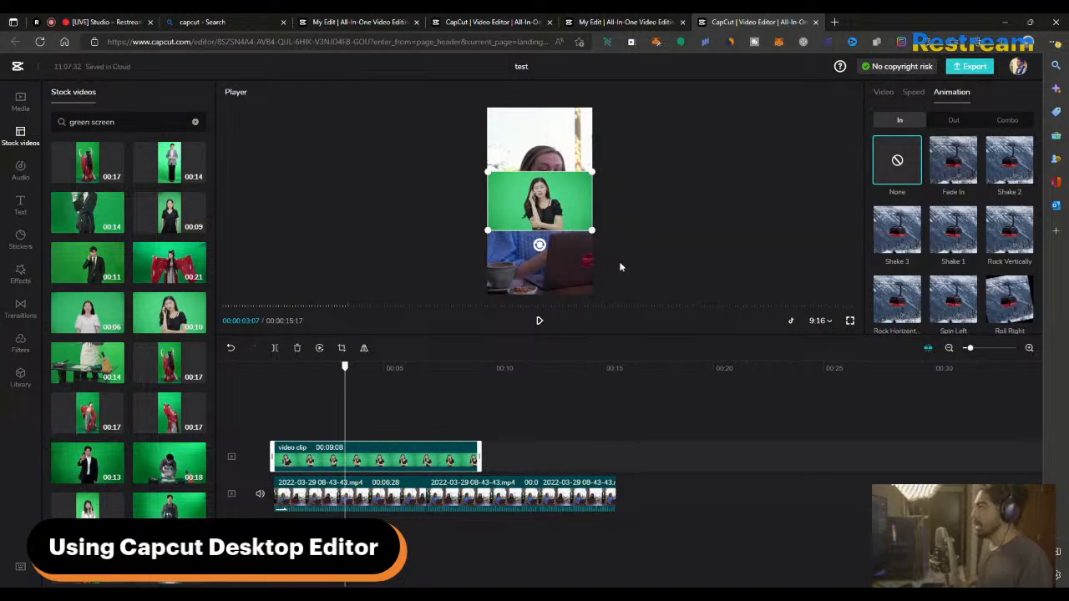
- Enlarge the green-screen overlay until it fills the whole 9:16 frame
click(883, 92)
click(488, 430)
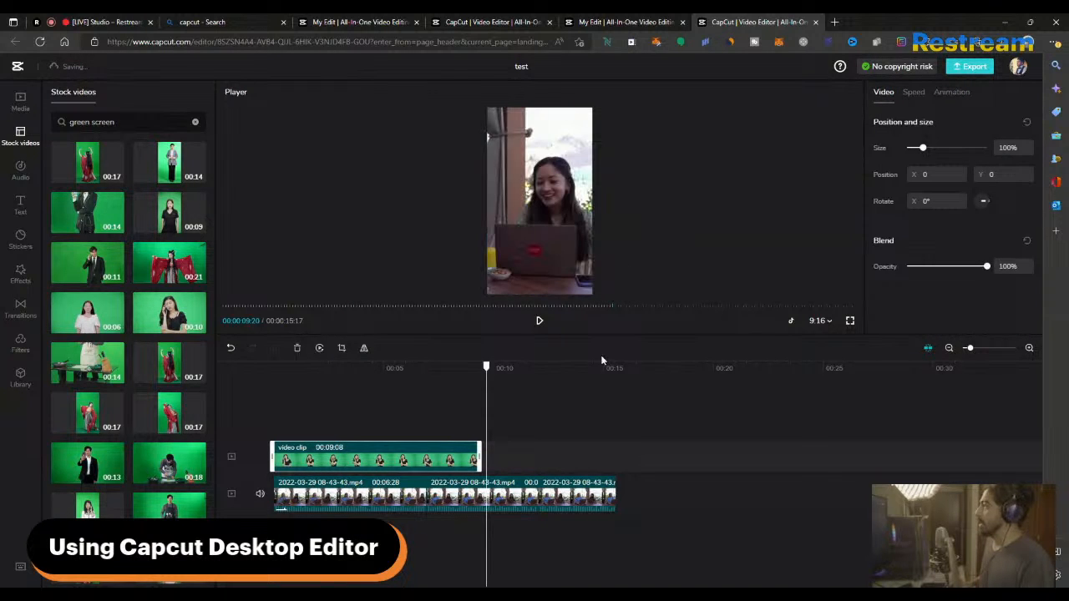
click(400, 369)
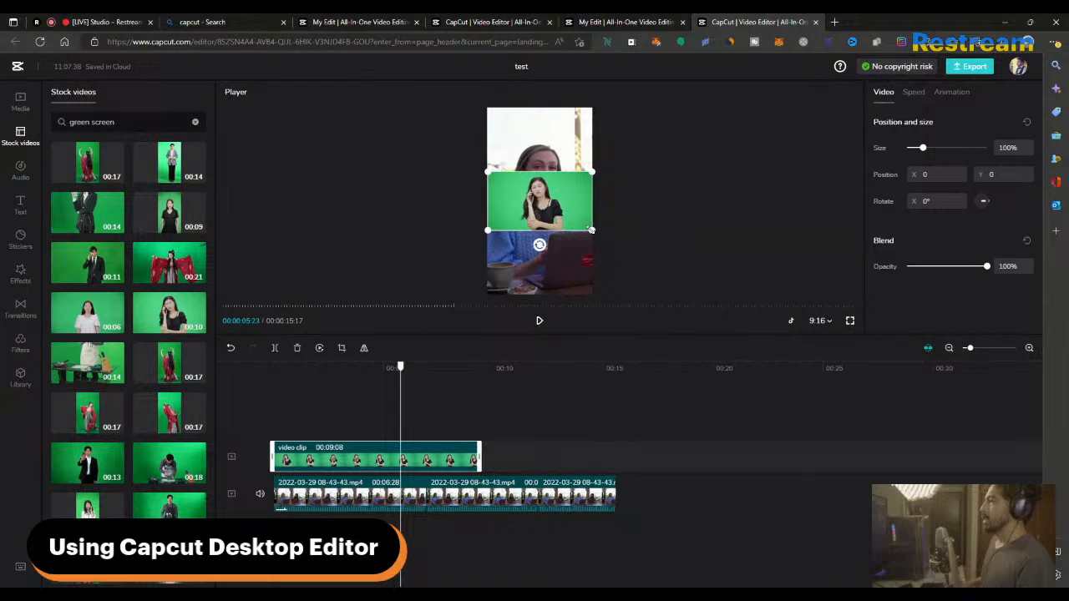
click(819, 321)
click(782, 270)
click(632, 298)
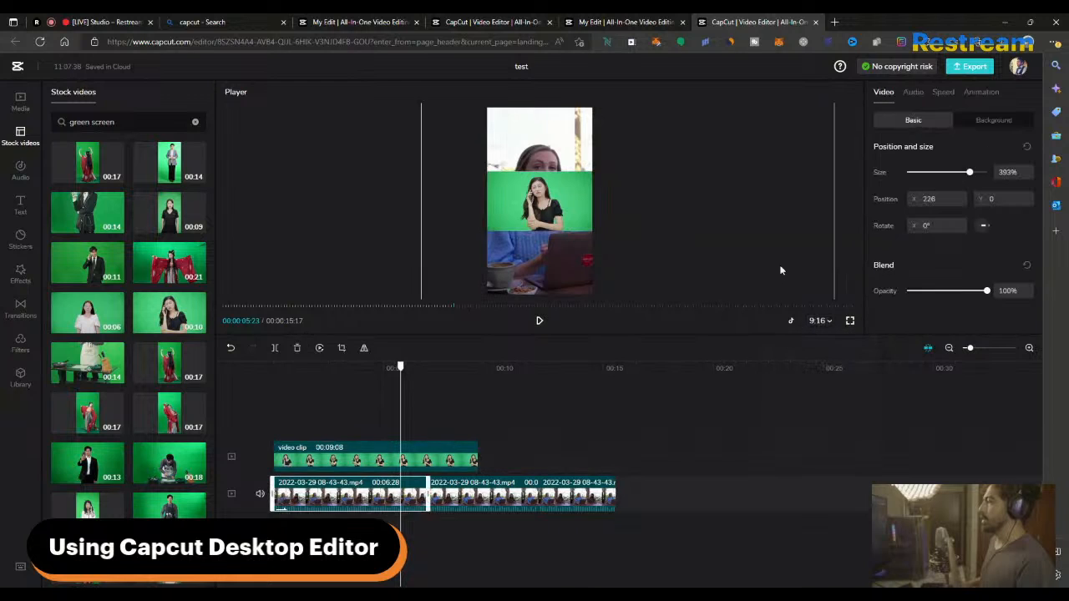
drag(401, 366, 361, 374)
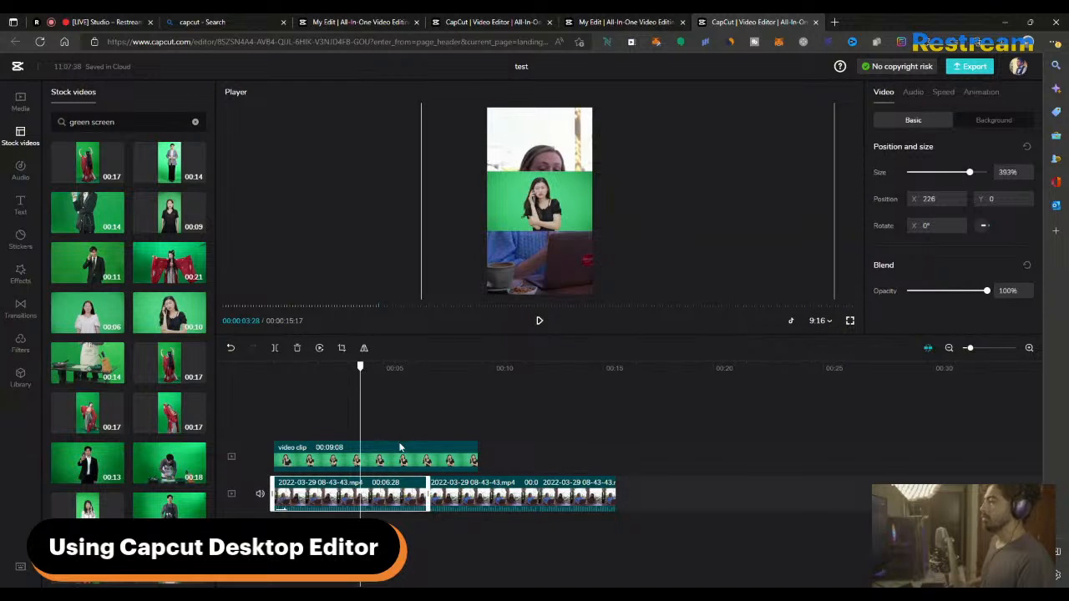
click(400, 449)
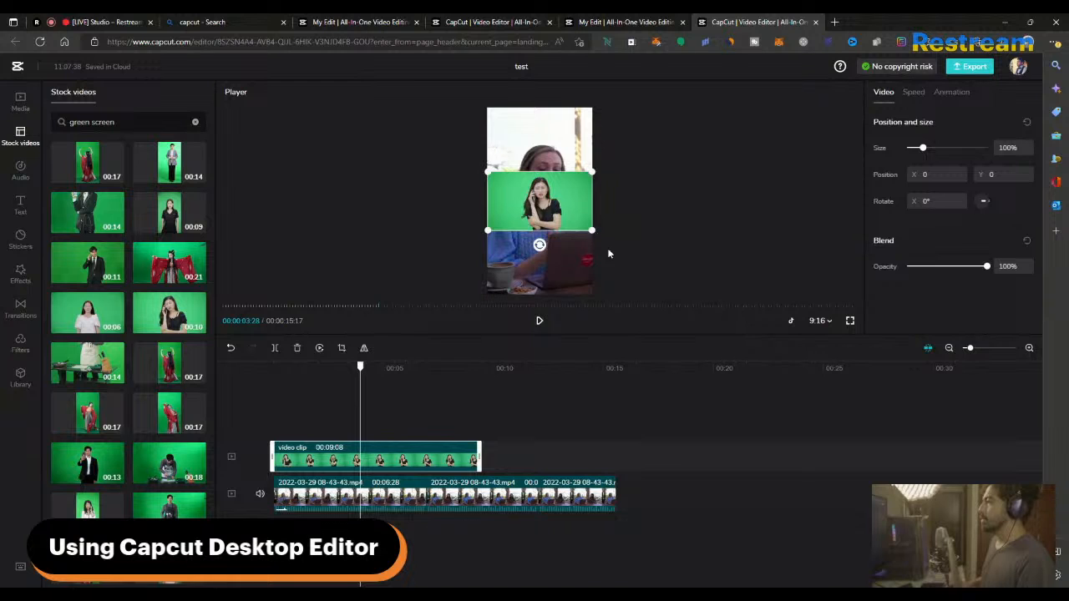
drag(924, 149, 961, 150)
click(446, 403)
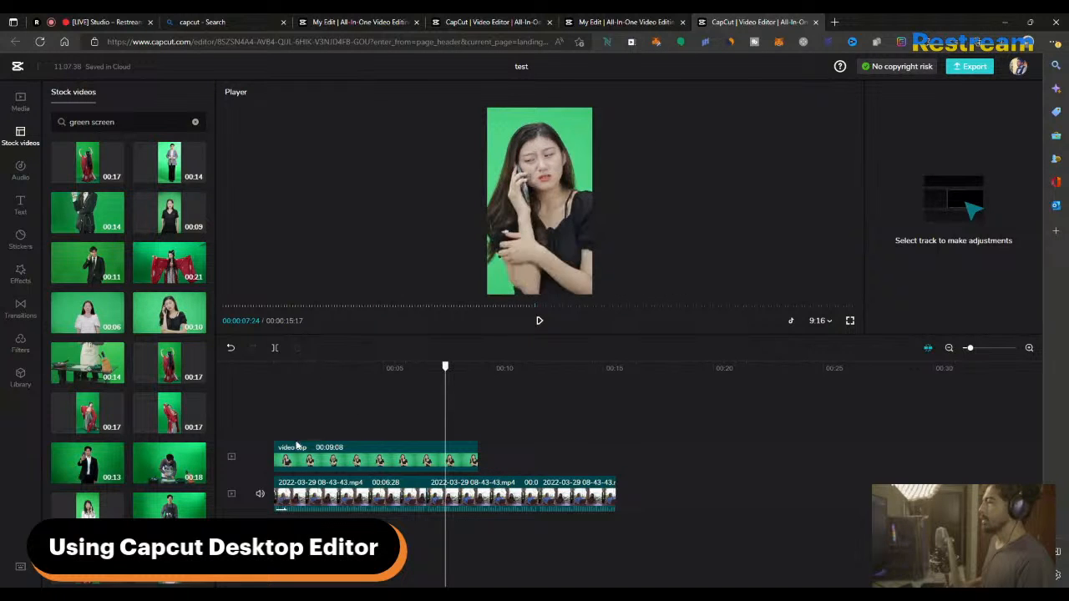
- Trim the green-screen overlay at both ends to about 1.7 s, starting near the 2-second mark, and play it back
click(282, 462)
drag(277, 464, 311, 464)
drag(478, 460, 351, 461)
click(302, 393)
click(349, 404)
click(305, 370)
key(space)
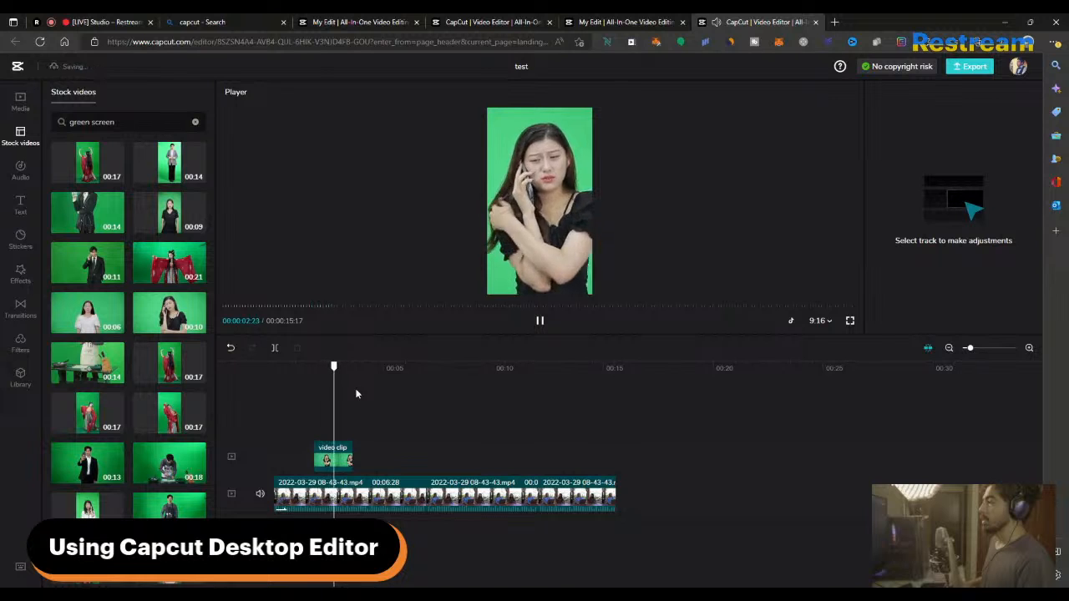
click(337, 368)
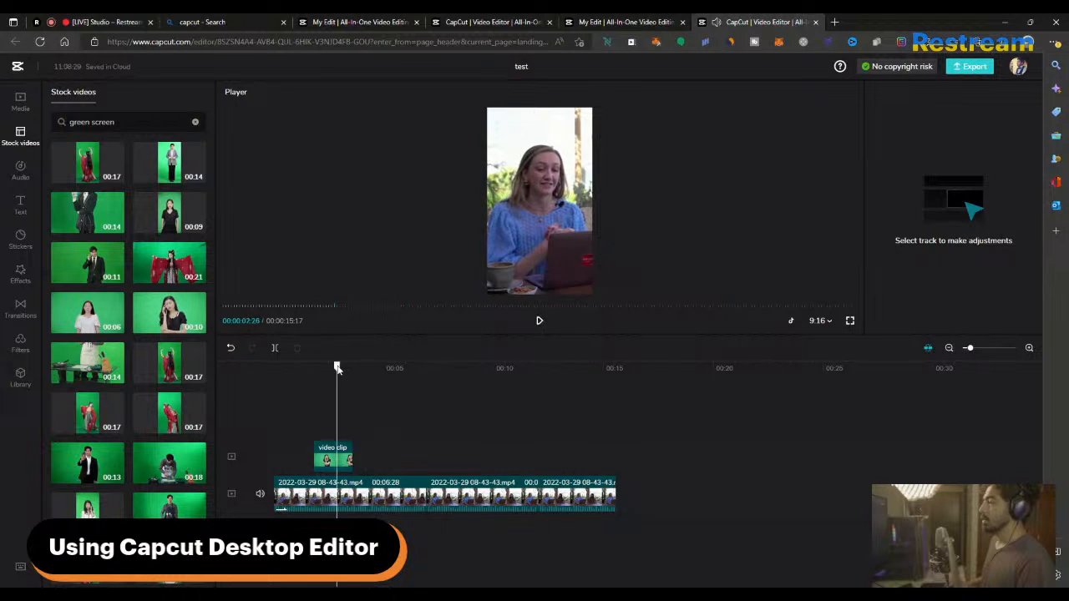
- Apply the combo animation listed directly below Zoom 1 to the green-screen overlay and preview it
click(333, 456)
click(951, 92)
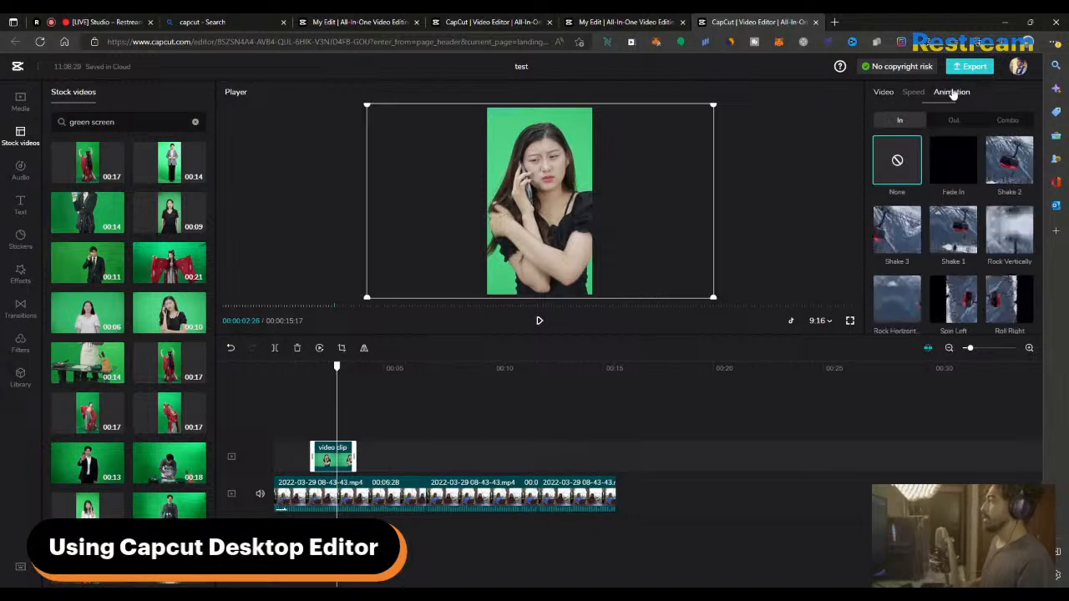
click(1007, 120)
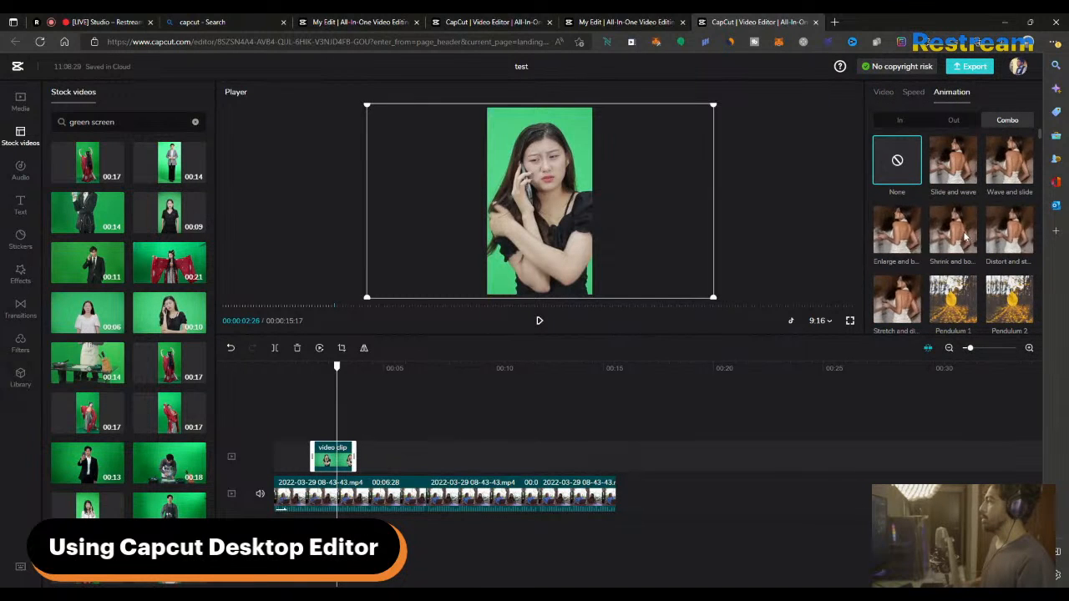
scroll(949, 301, down, 3)
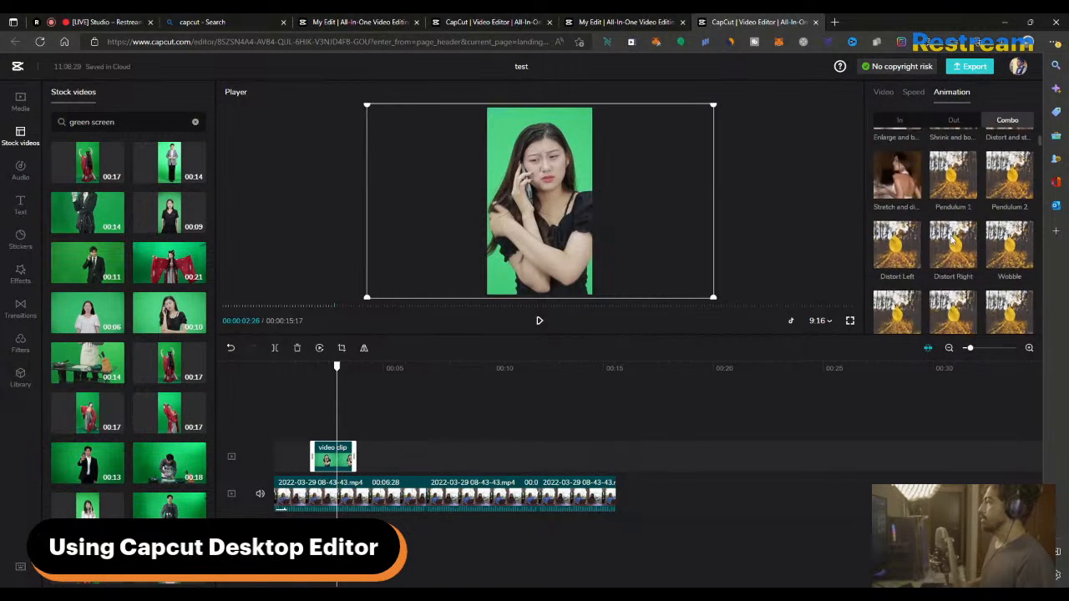
click(946, 288)
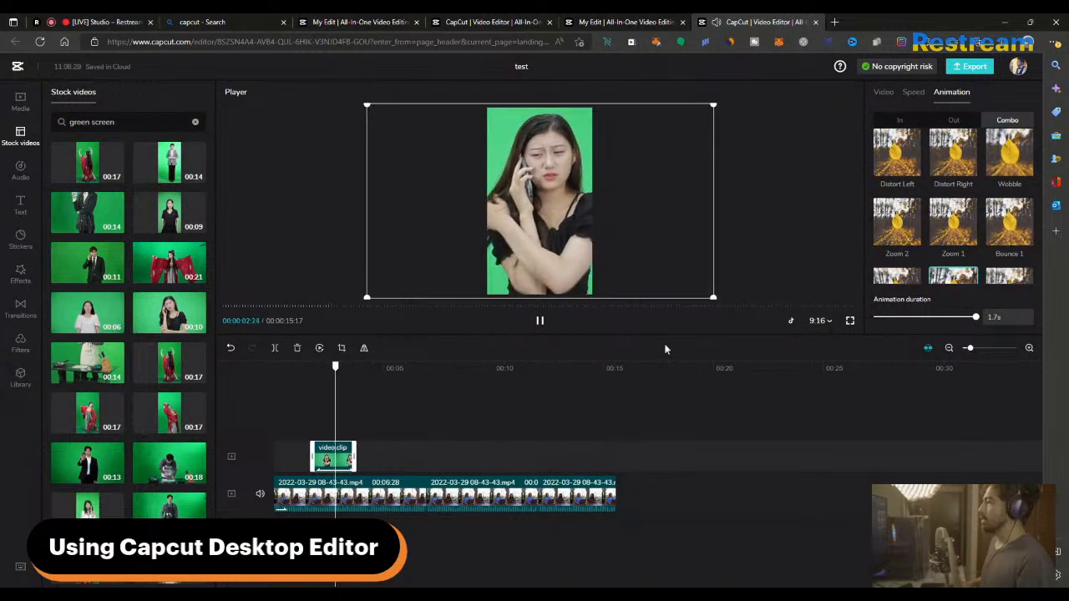
click(466, 390)
drag(355, 374, 362, 374)
click(334, 368)
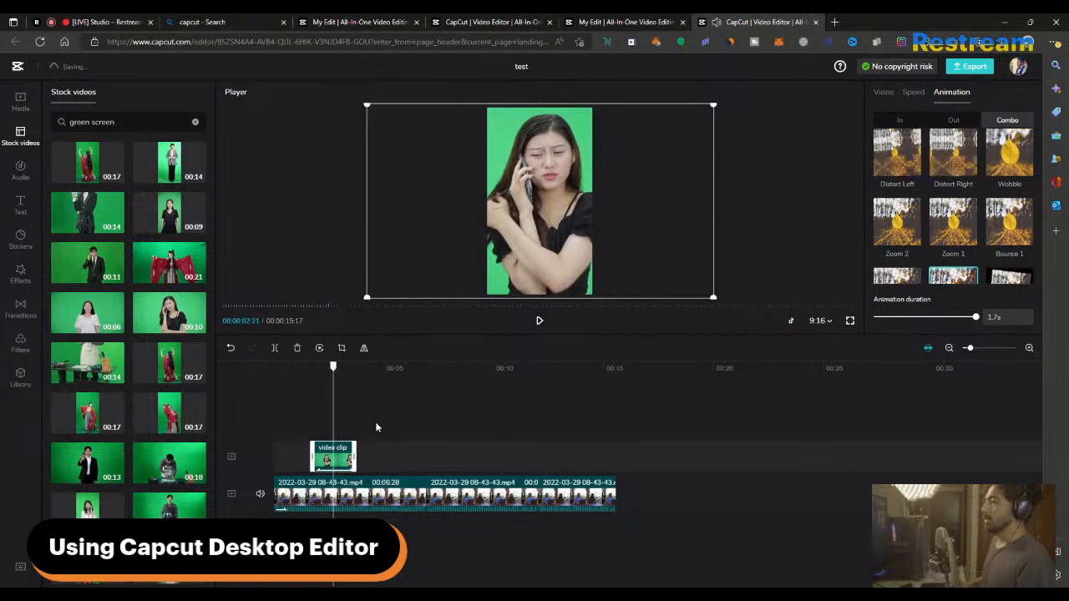
- Add the trending Lightning effect above the green-screen overlay, match it to the overlay's span and play the section back
click(22, 282)
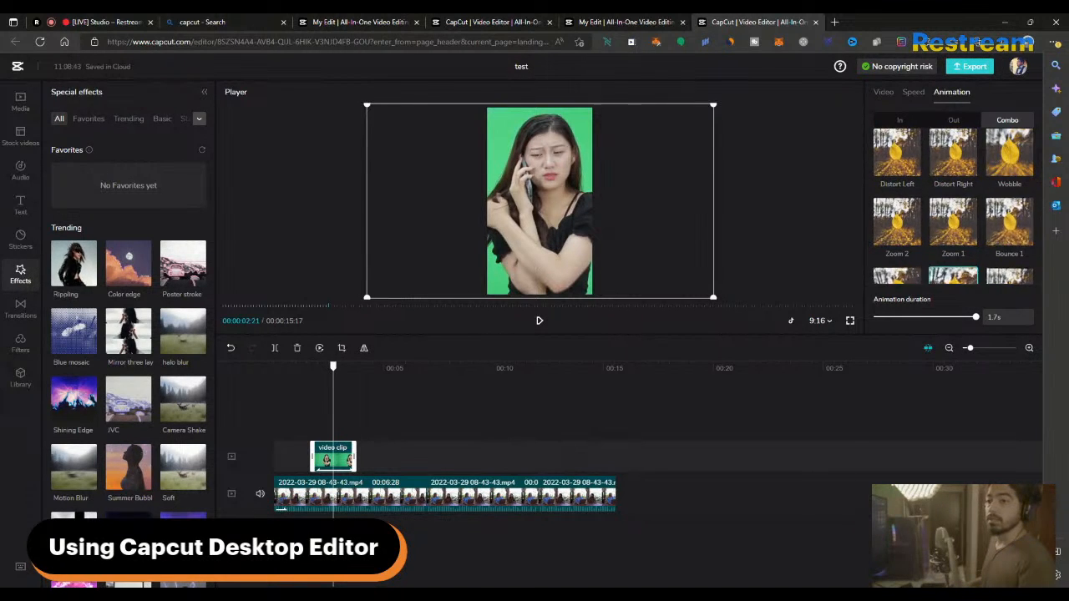
click(133, 120)
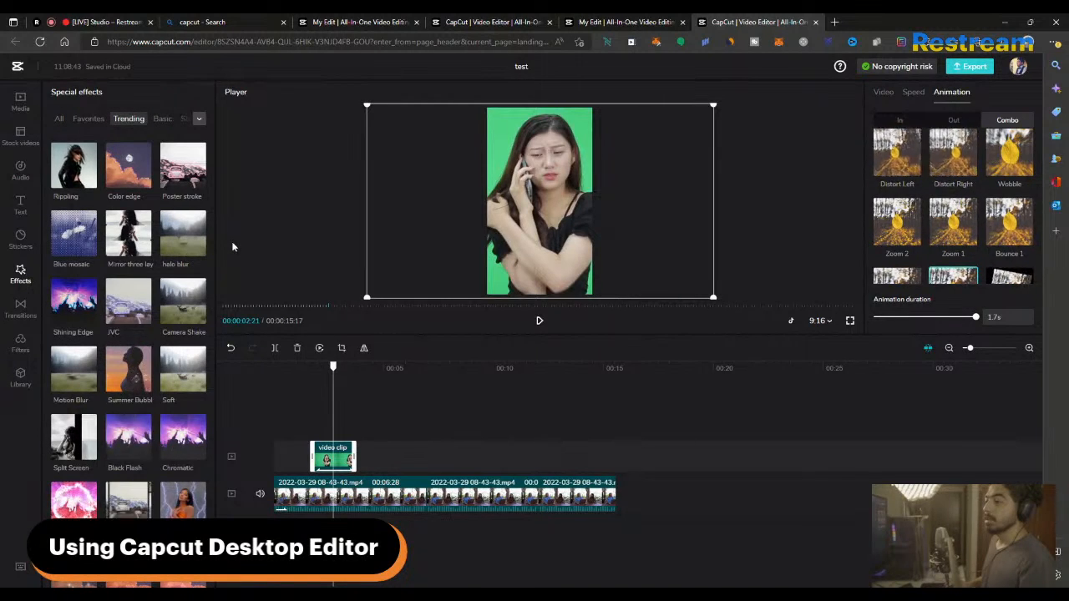
click(183, 515)
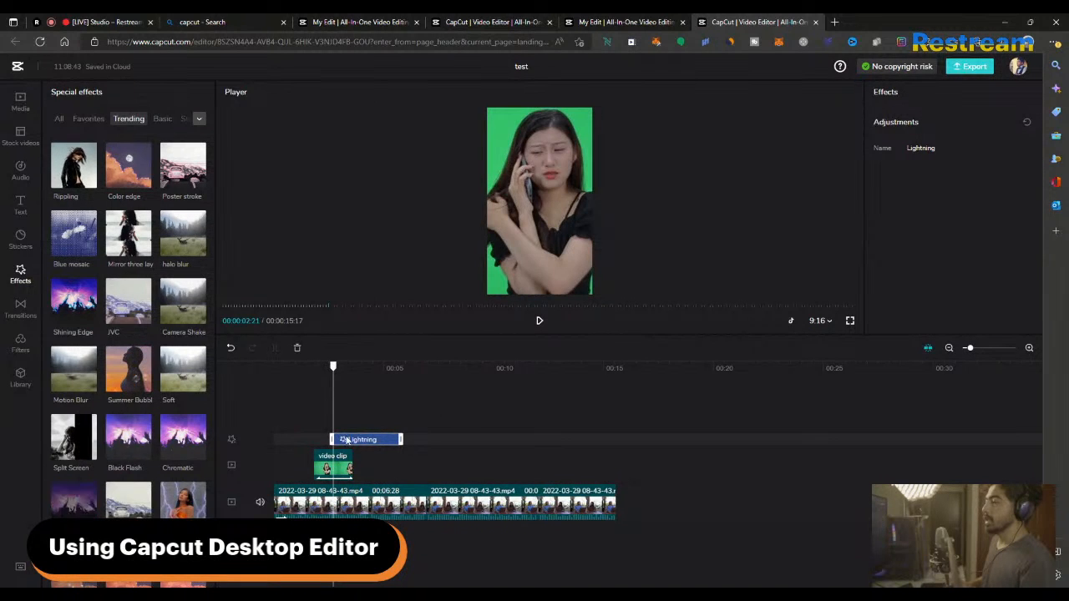
mouse_move(365, 449)
mouse_down()
mouse_move(345, 448)
mouse_move(353, 443)
mouse_up()
drag(335, 369, 303, 367)
click(336, 401)
click(303, 368)
key(space)
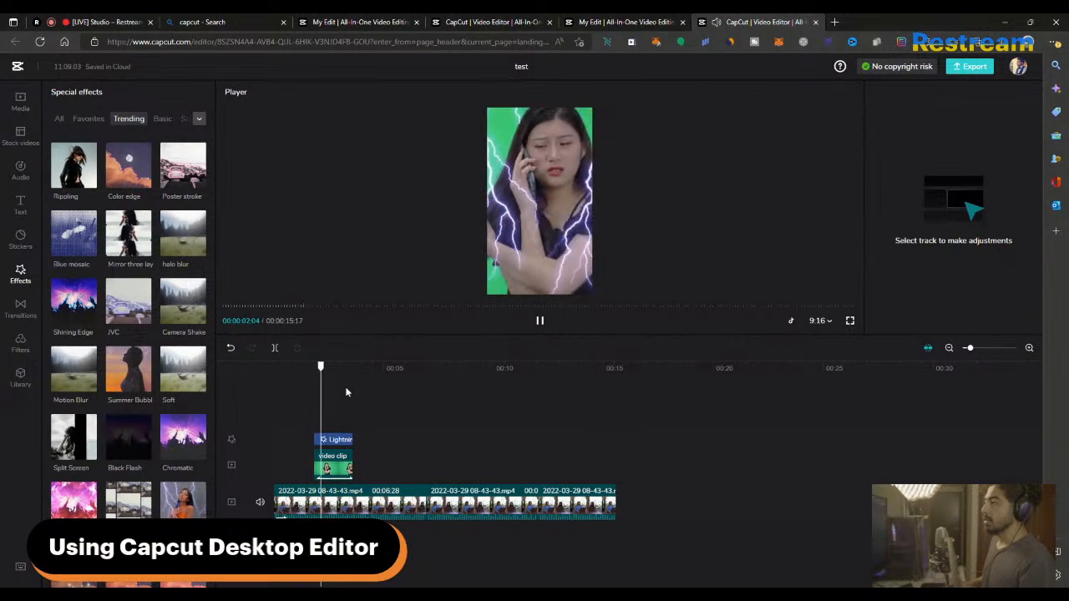
key(space)
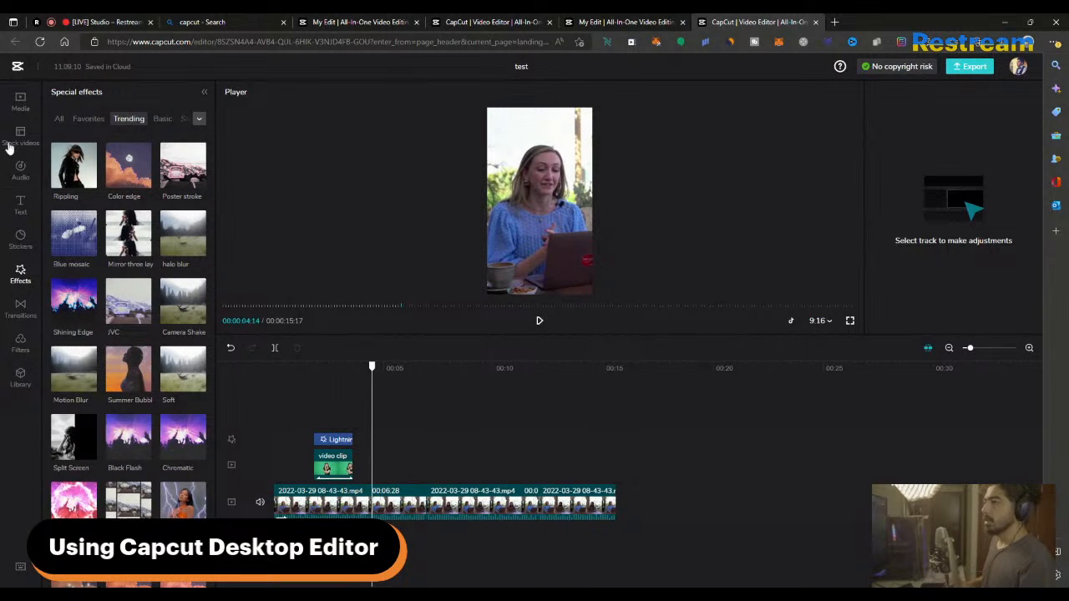
- Play and scrub across the cut between the first and second interview clips to examine the speaker change
click(410, 370)
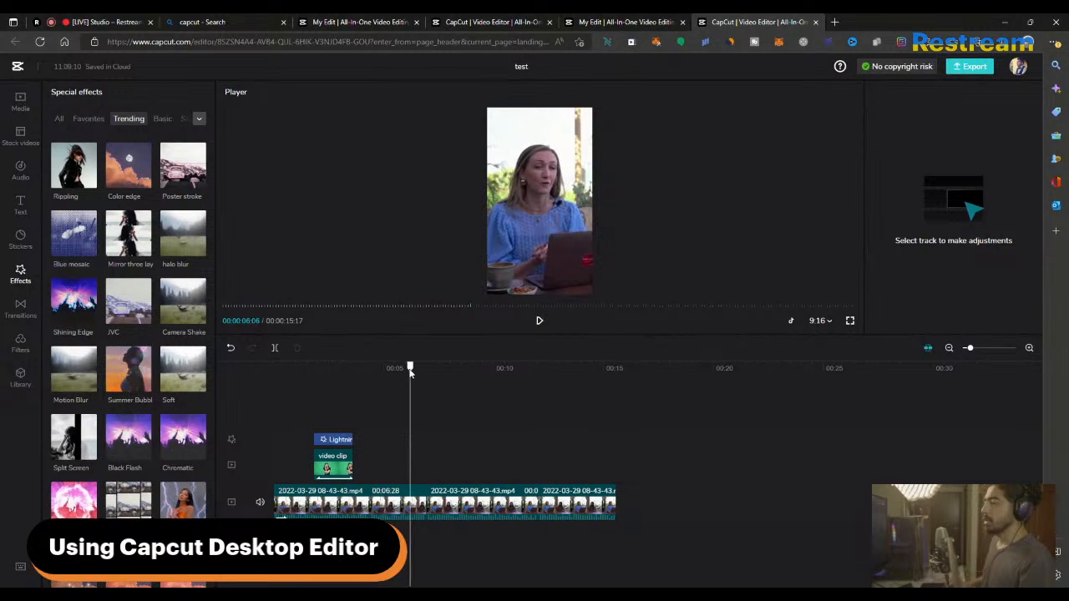
click(380, 495)
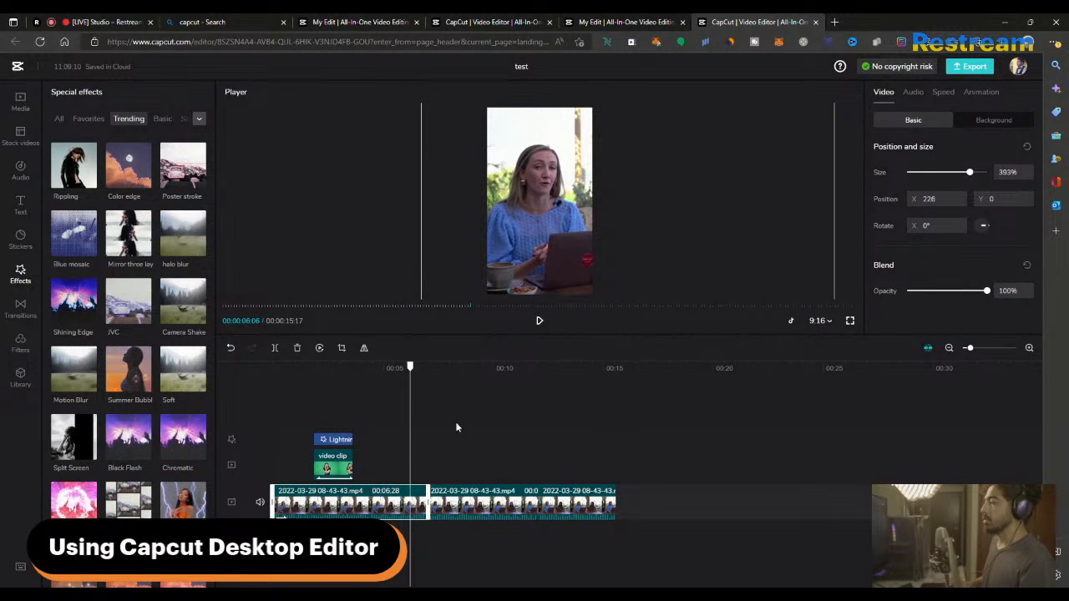
click(452, 499)
key(space)
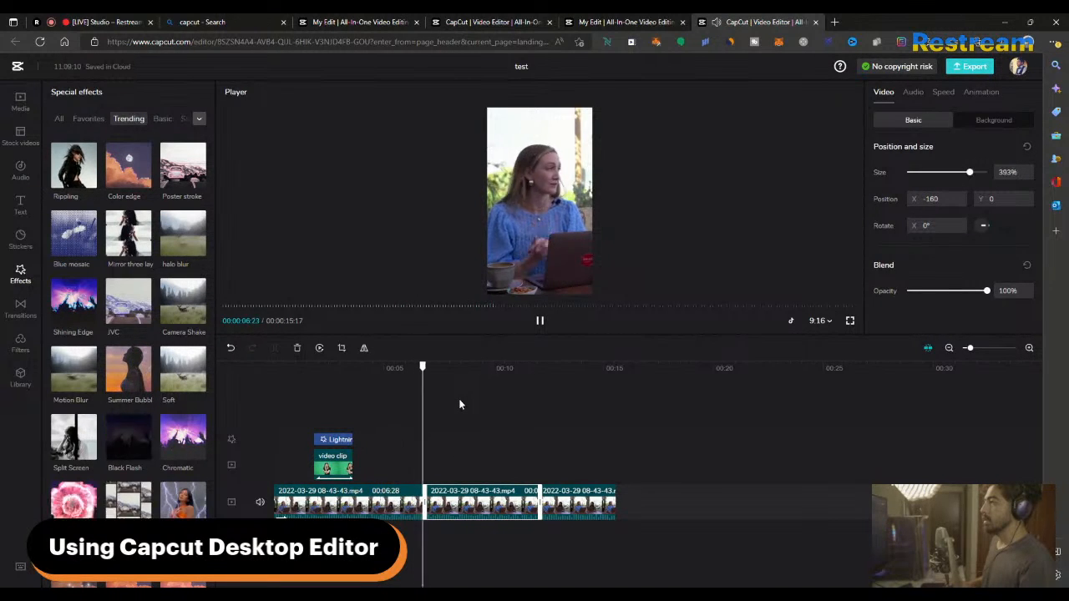
key(space)
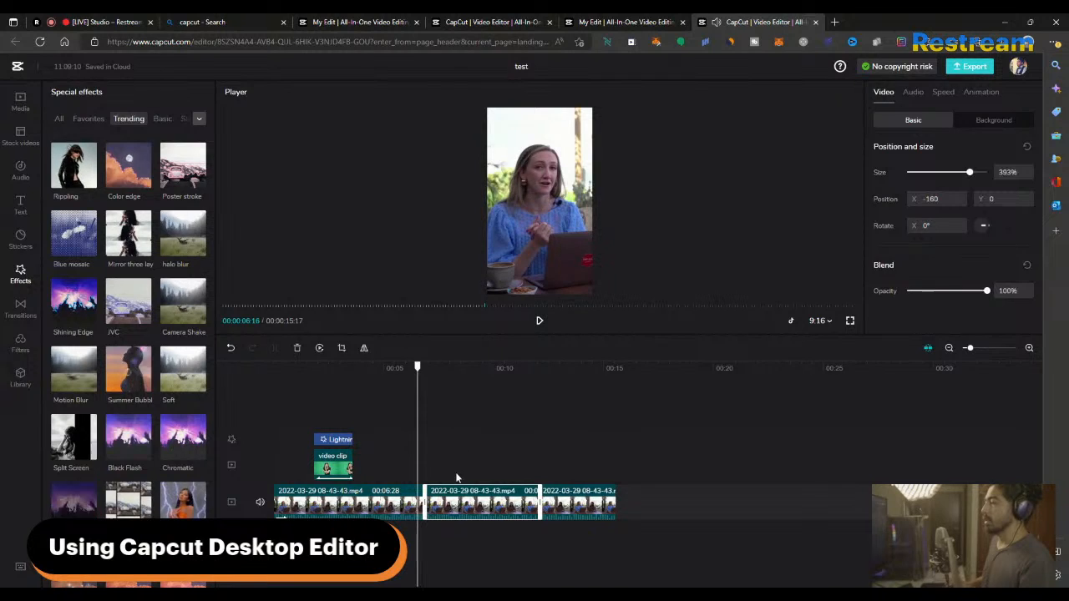
click(465, 425)
click(423, 372)
mouse_move(423, 373)
mouse_down()
mouse_move(432, 373)
mouse_move(420, 376)
mouse_up()
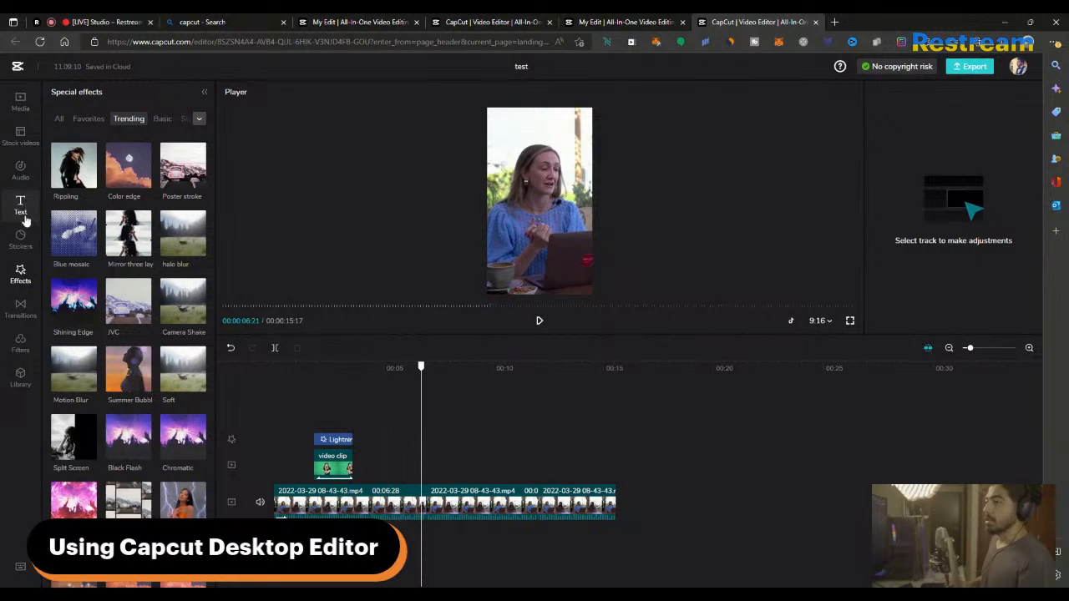
- Browse the Social Media and Camera transitions and add Pull Out at the cut between the first and second interview clips
click(21, 307)
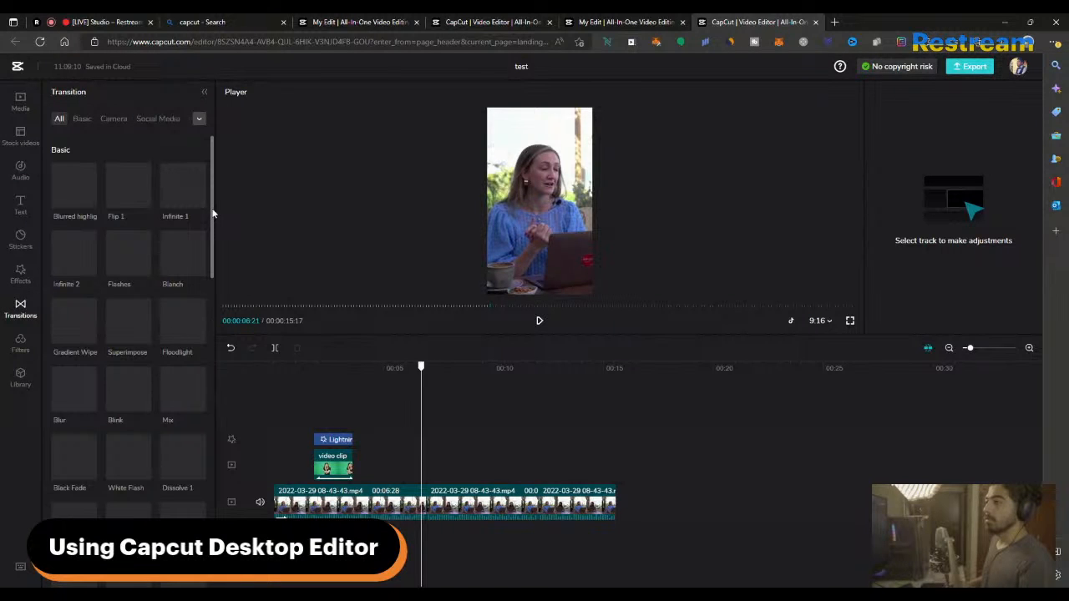
click(116, 122)
click(142, 119)
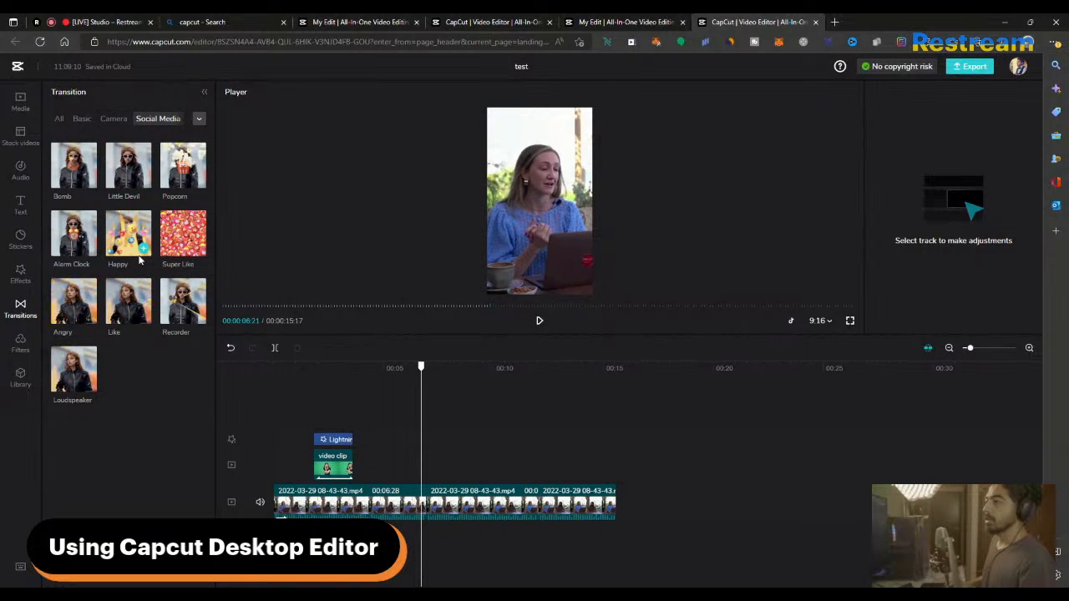
click(114, 118)
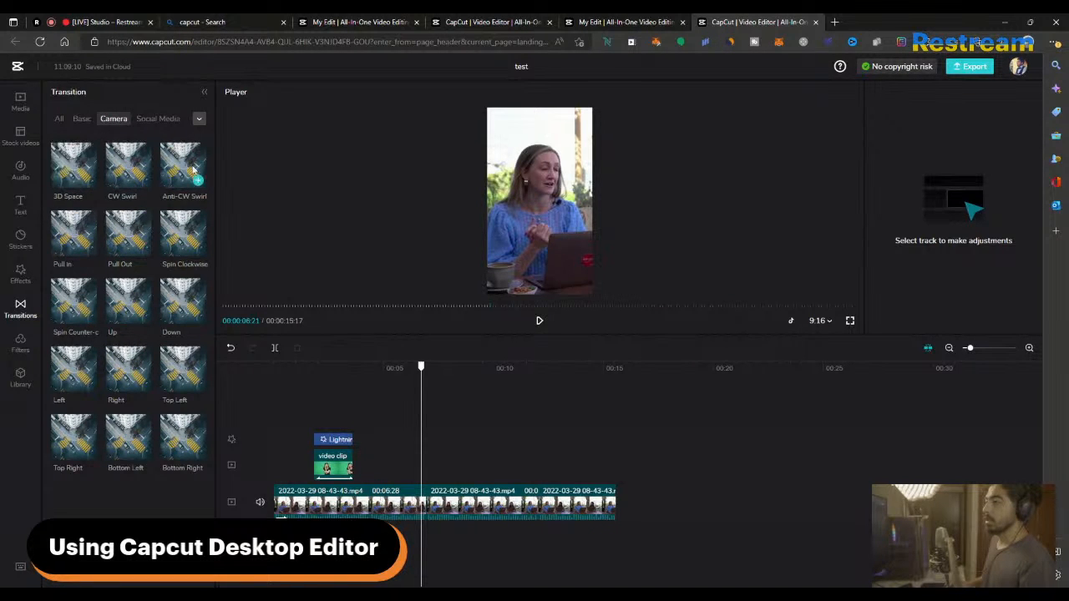
click(131, 236)
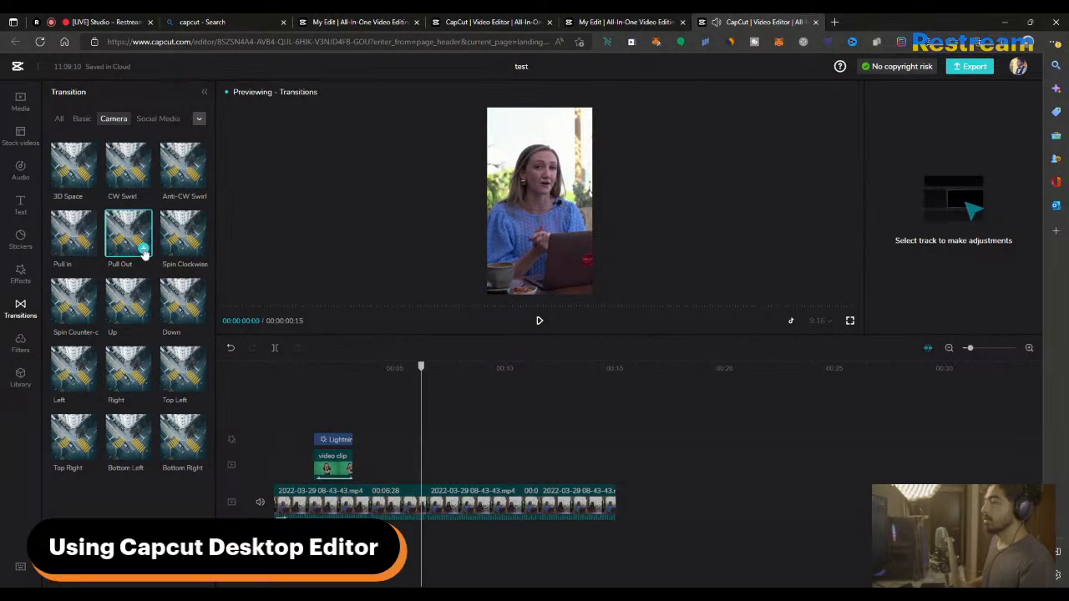
click(144, 250)
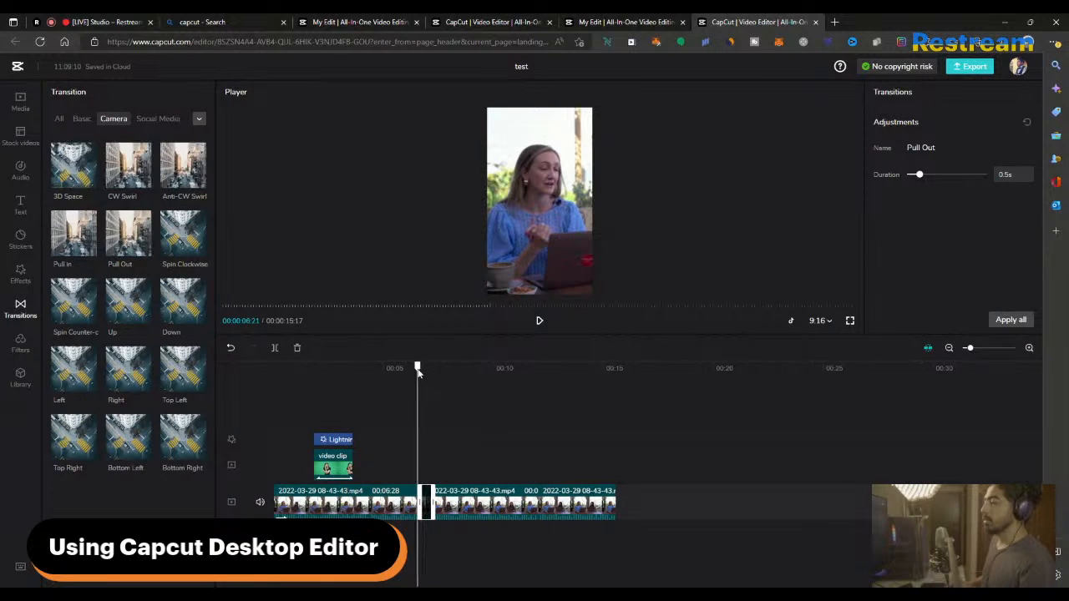
- Play back the transition between the first two interview clips several times to check how it looks
click(436, 408)
click(413, 369)
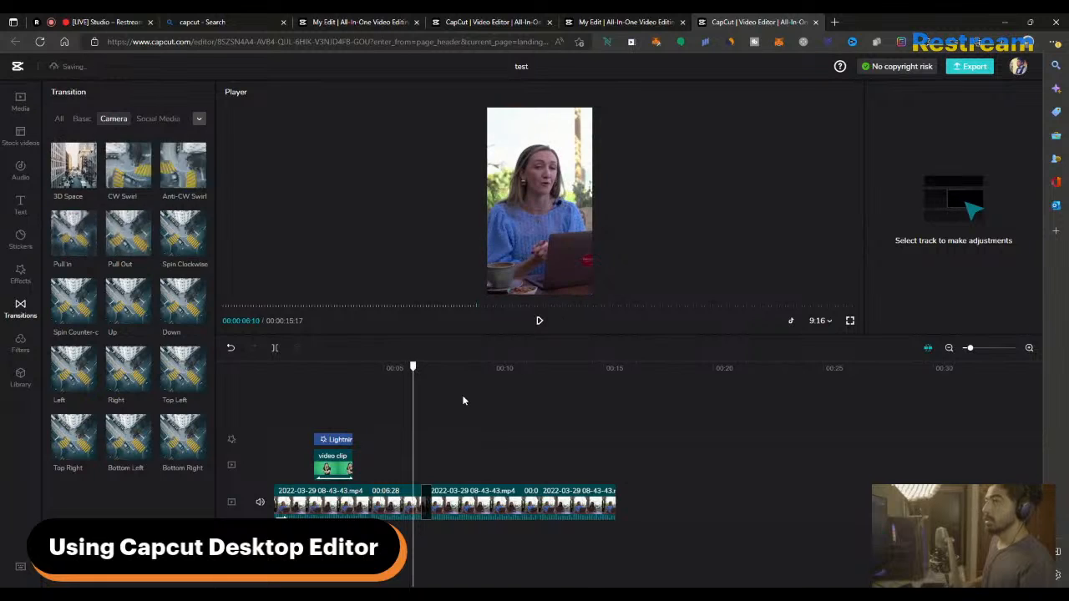
key(space)
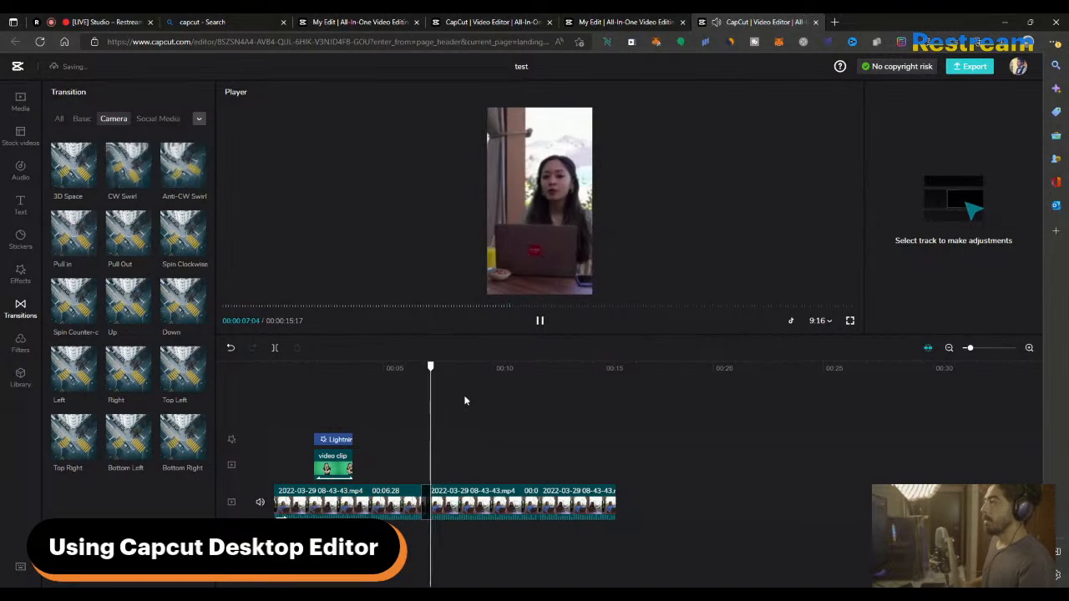
key(space)
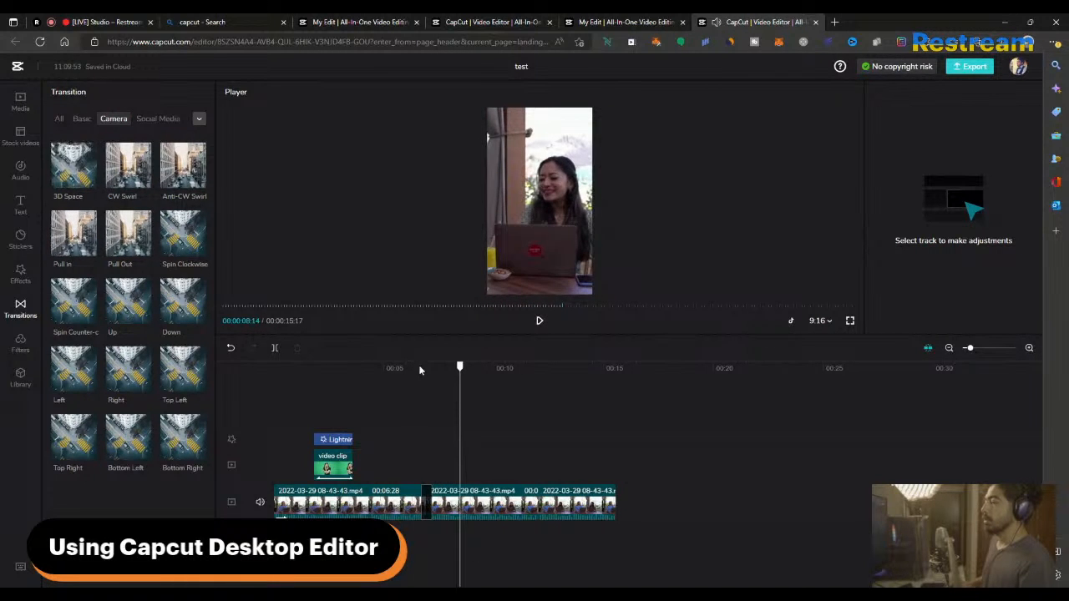
click(420, 369)
key(space)
key(space)
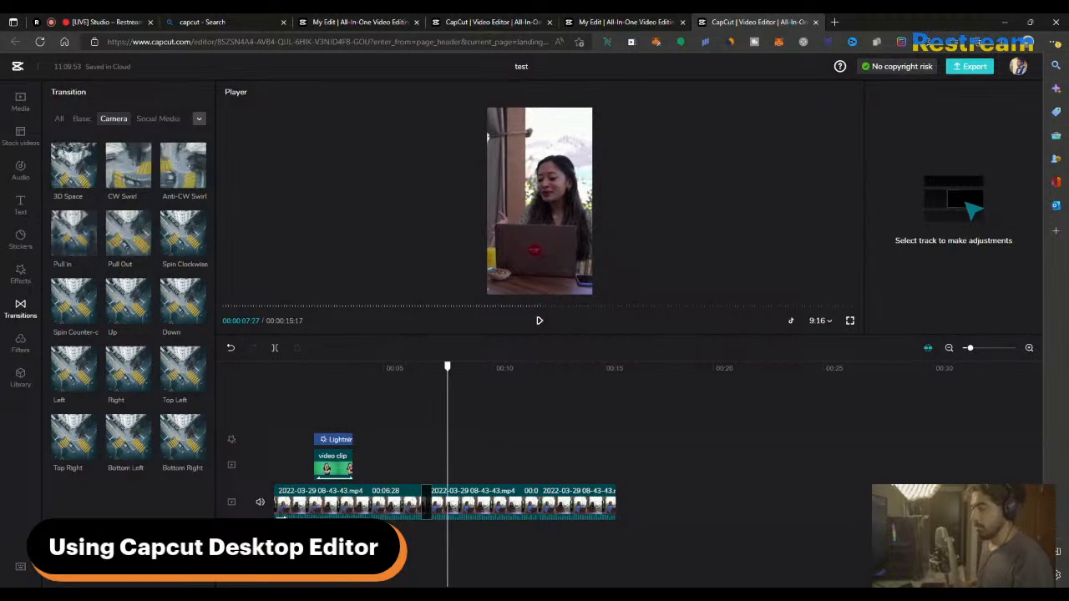
click(418, 368)
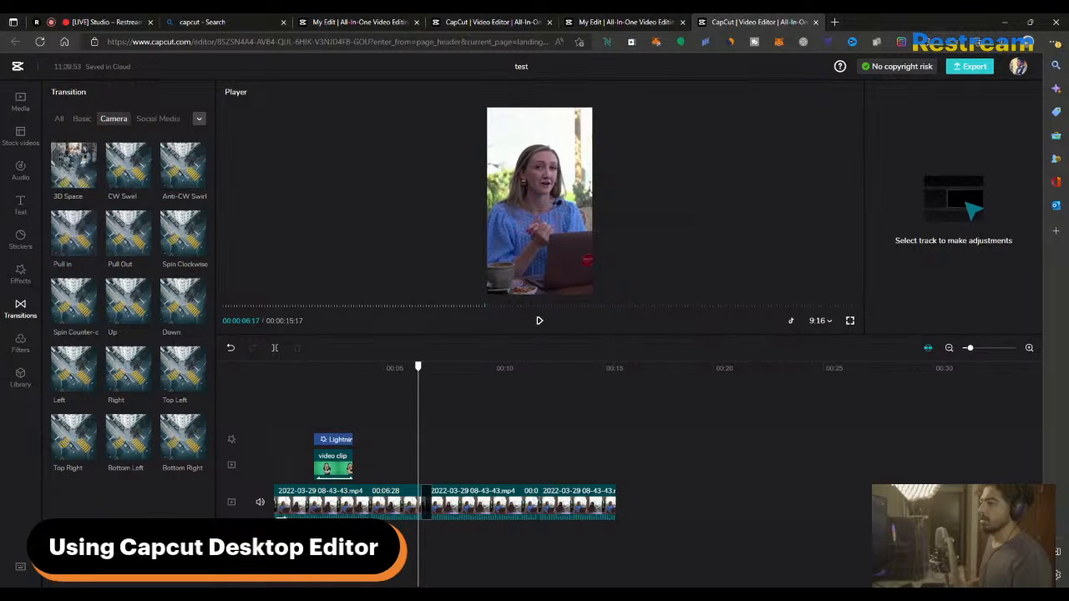
click(466, 387)
click(402, 370)
key(space)
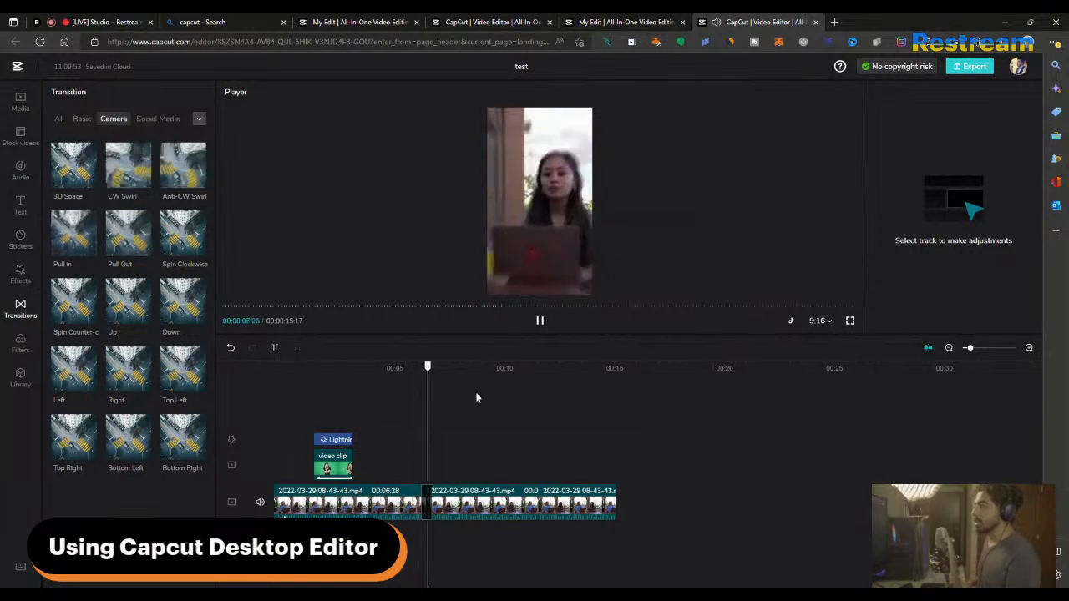
click(398, 369)
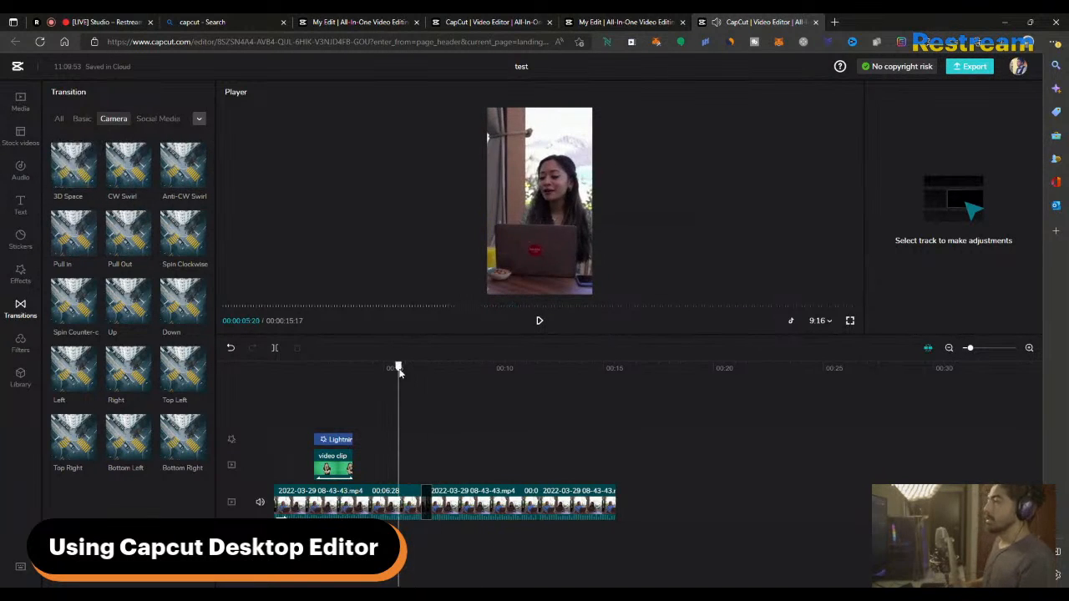
- Preview the recommended music track Aesthetic and add it to the timeline beneath the interview clips
click(21, 276)
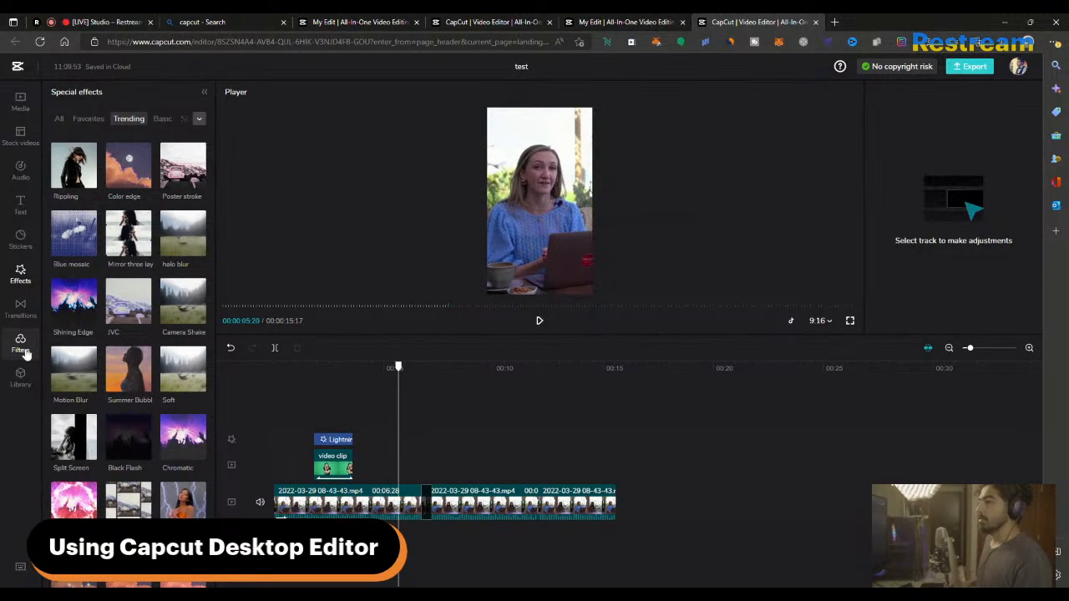
click(20, 173)
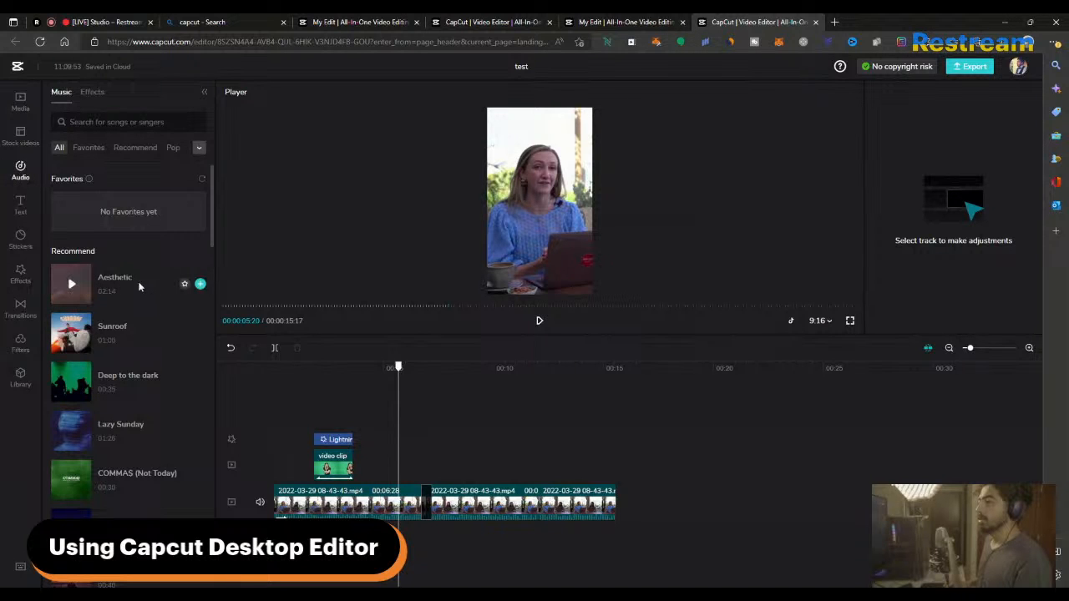
click(73, 285)
click(75, 286)
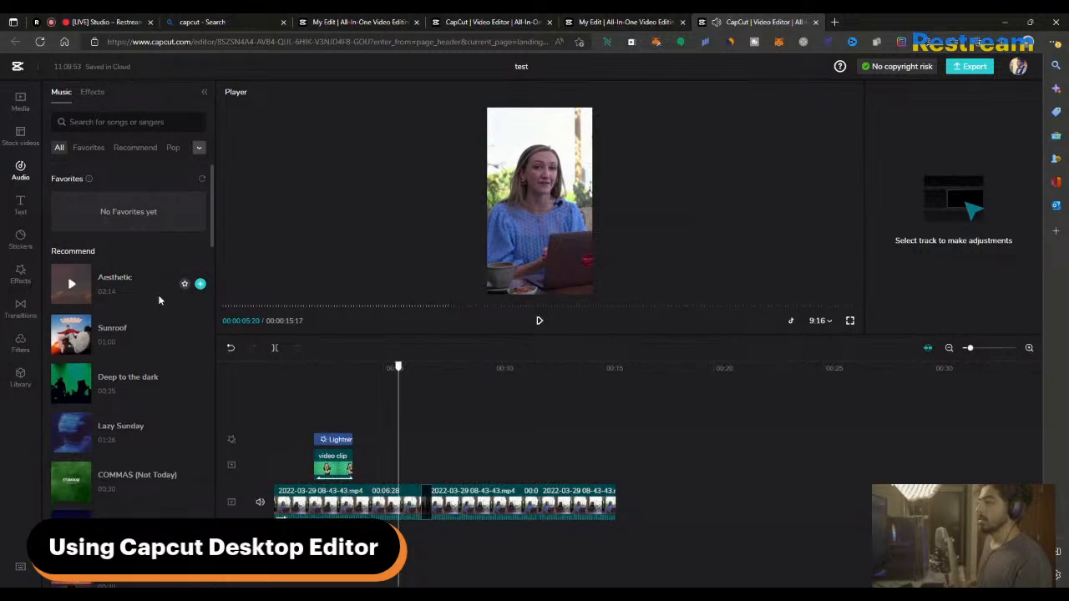
click(199, 285)
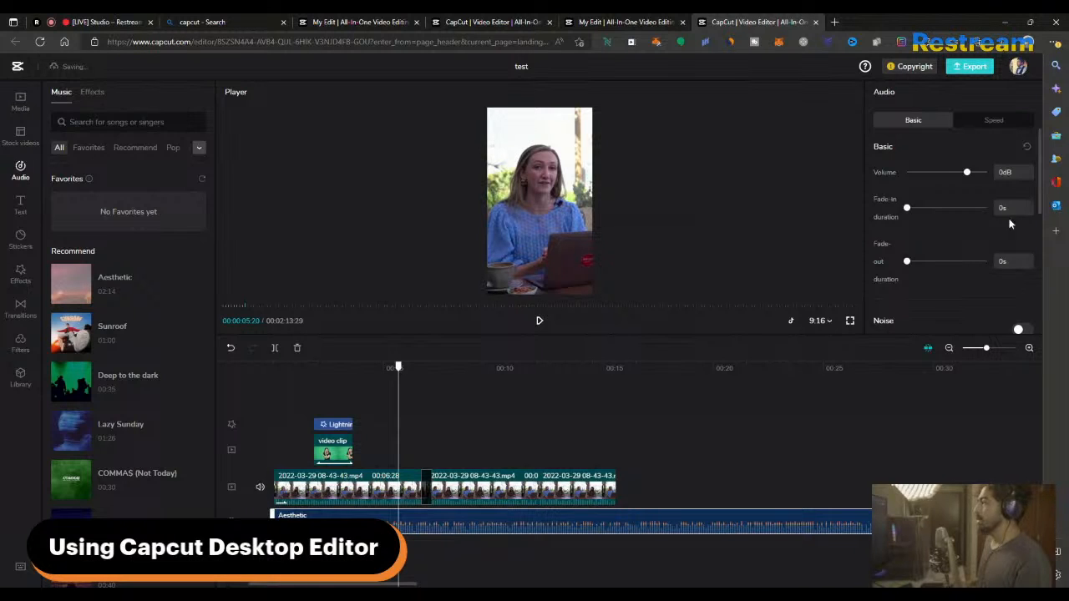
- Lower the Aesthetic track's volume to -36.8 dB and play the video to check the level
drag(967, 173, 936, 177)
key(space)
key(space)
key(space)
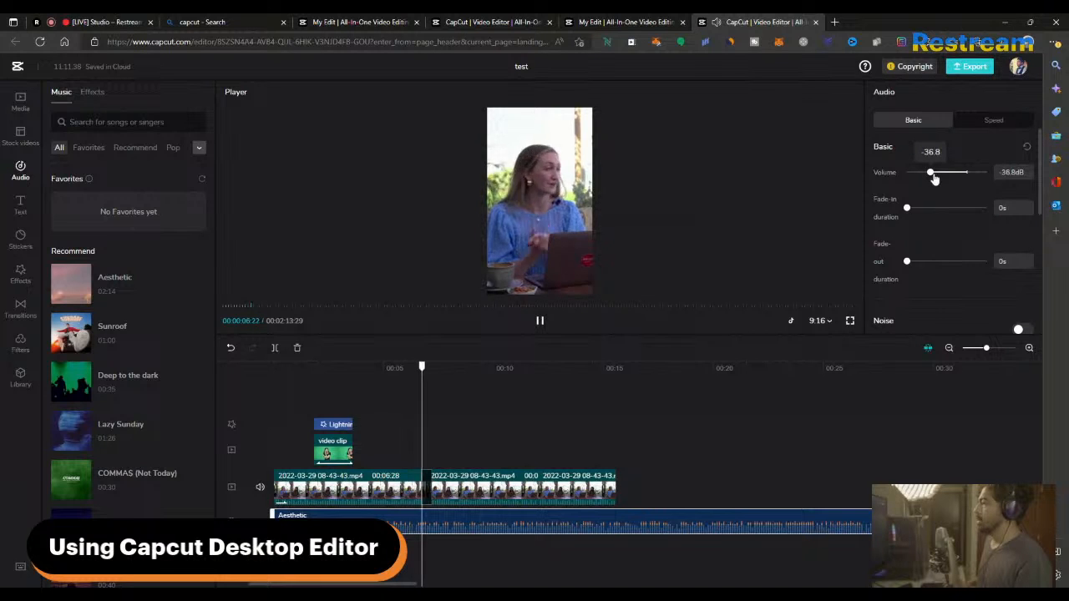
key(space)
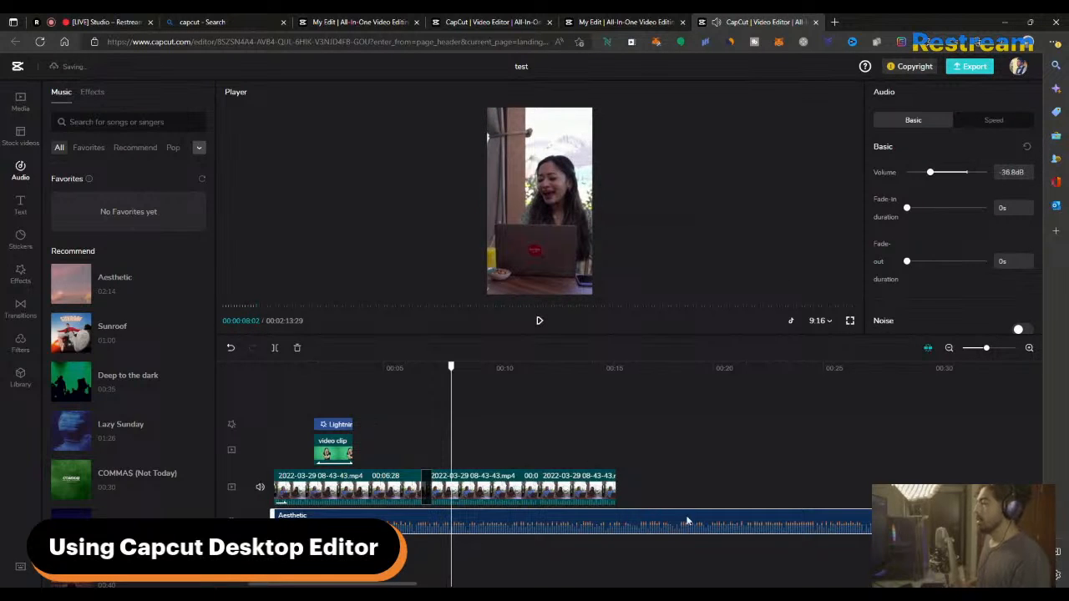
- Trim the Aesthetic track to end with the last interview clip and play the video back with the music
key(ctrl+b)
click(613, 537)
key(Delete)
click(426, 525)
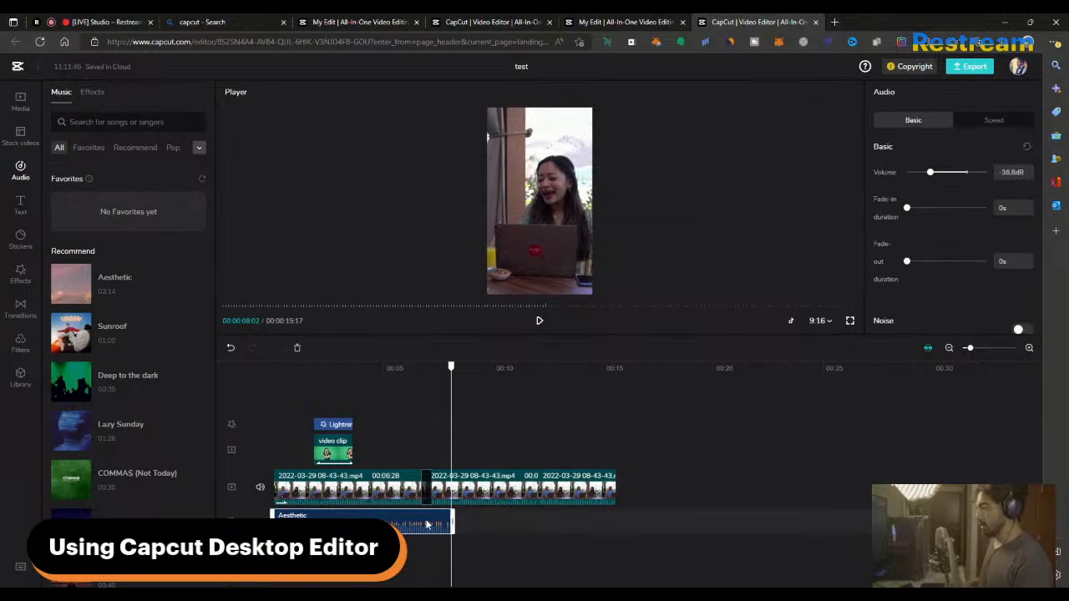
click(446, 525)
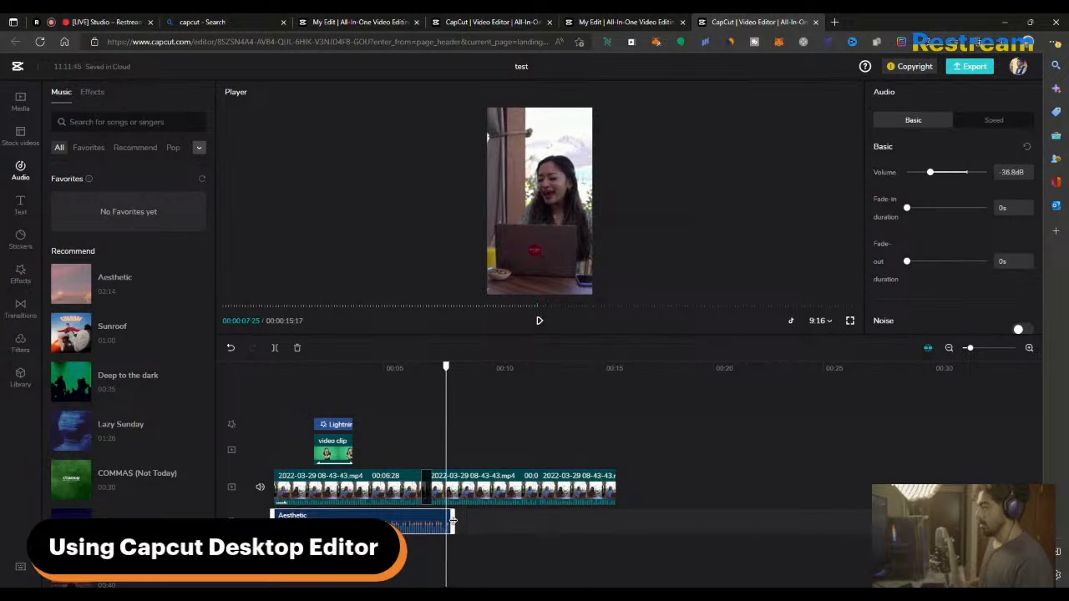
drag(452, 523, 618, 526)
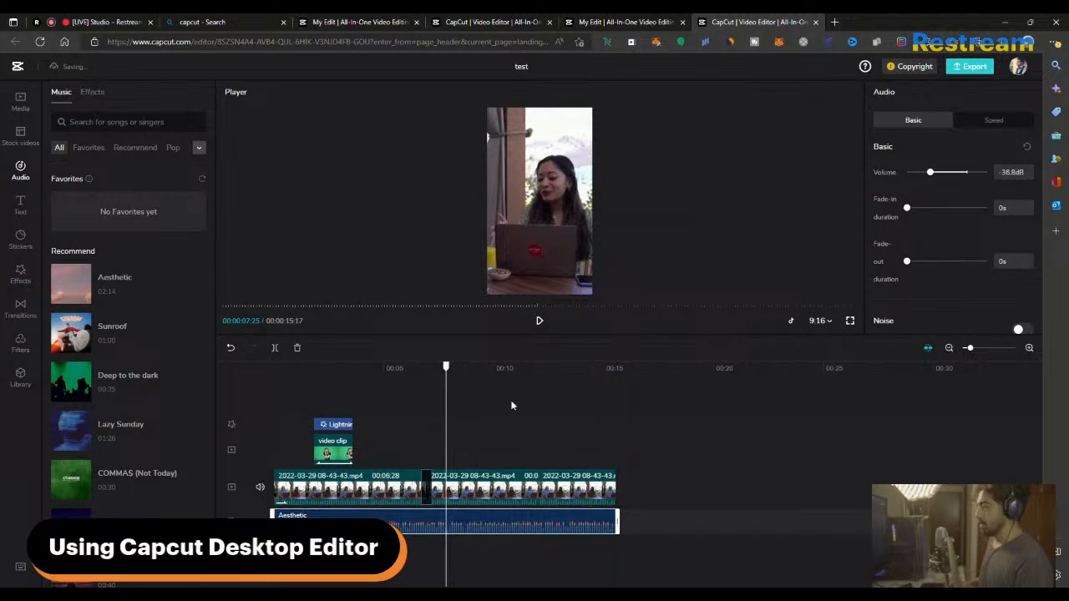
click(463, 369)
key(space)
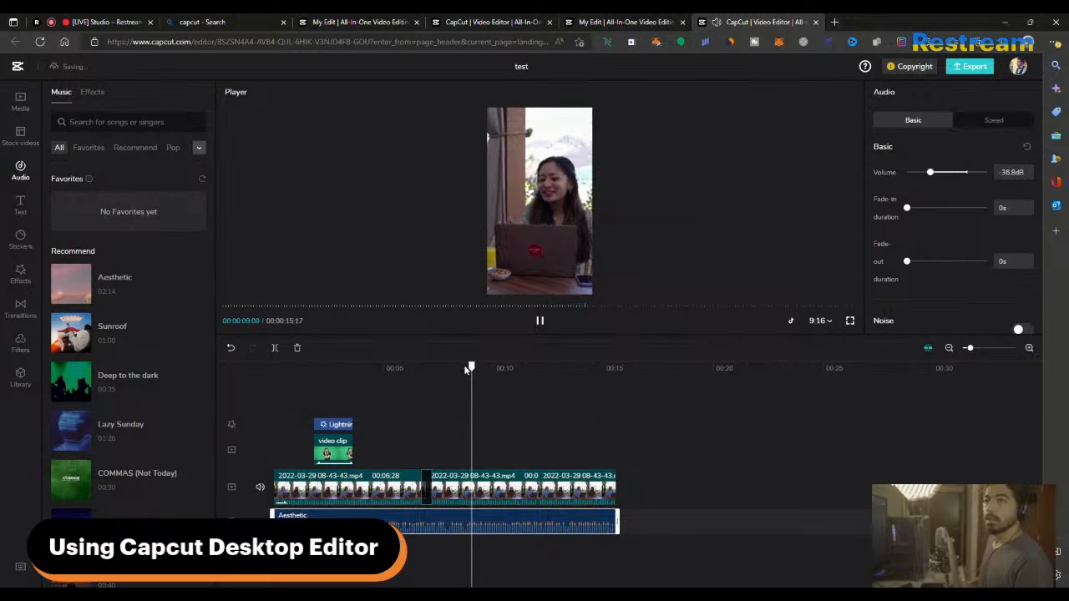
key(space)
click(393, 368)
click(375, 367)
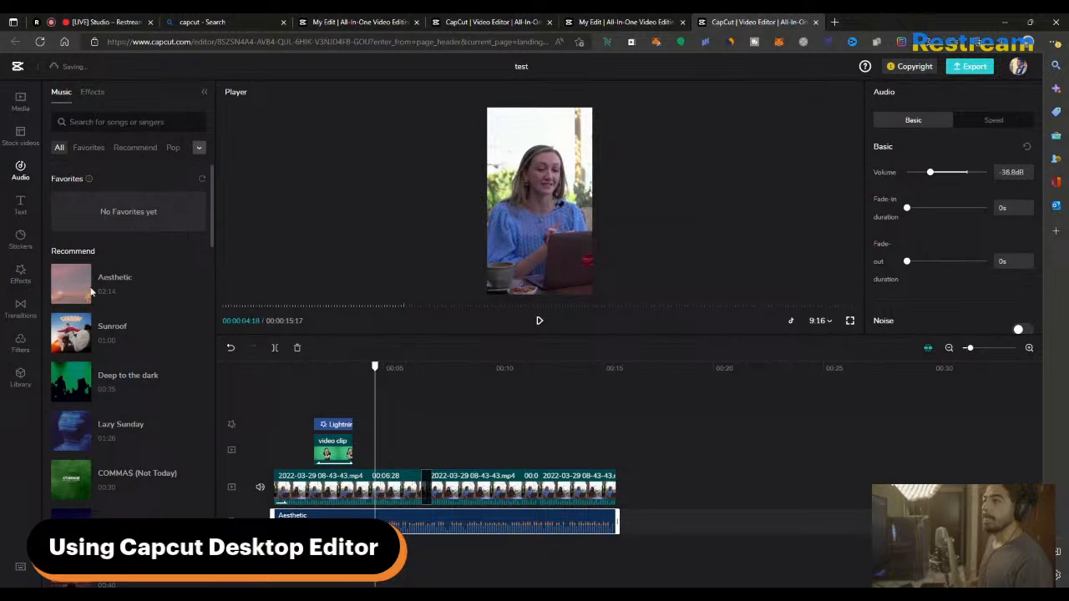
- Browse the Life, Food and Movies filter categories and scrub through the second interview clip
click(21, 342)
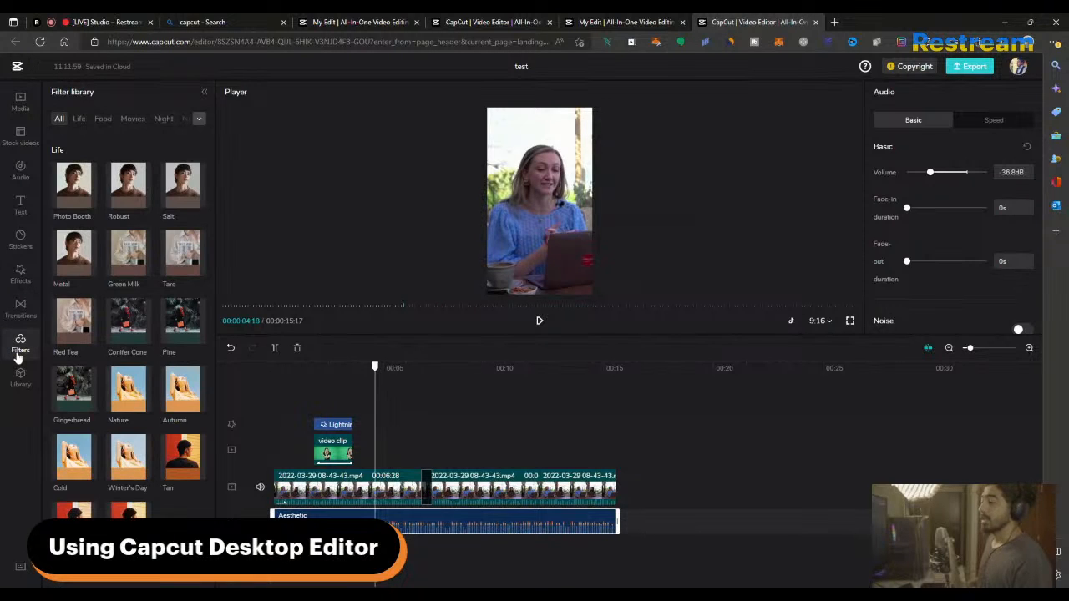
click(458, 368)
click(489, 370)
click(519, 369)
click(525, 477)
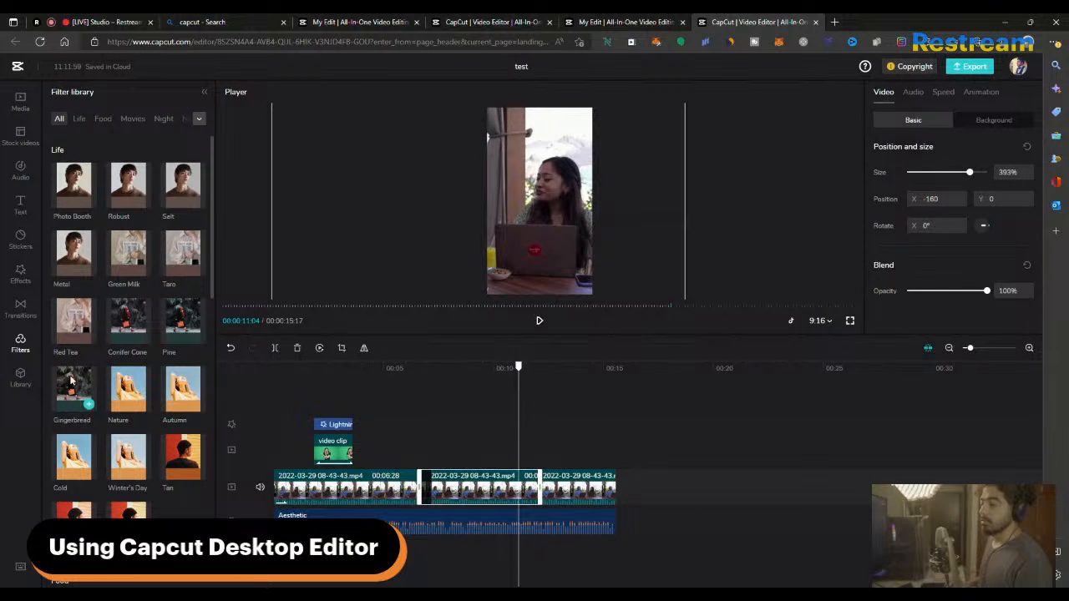
click(84, 122)
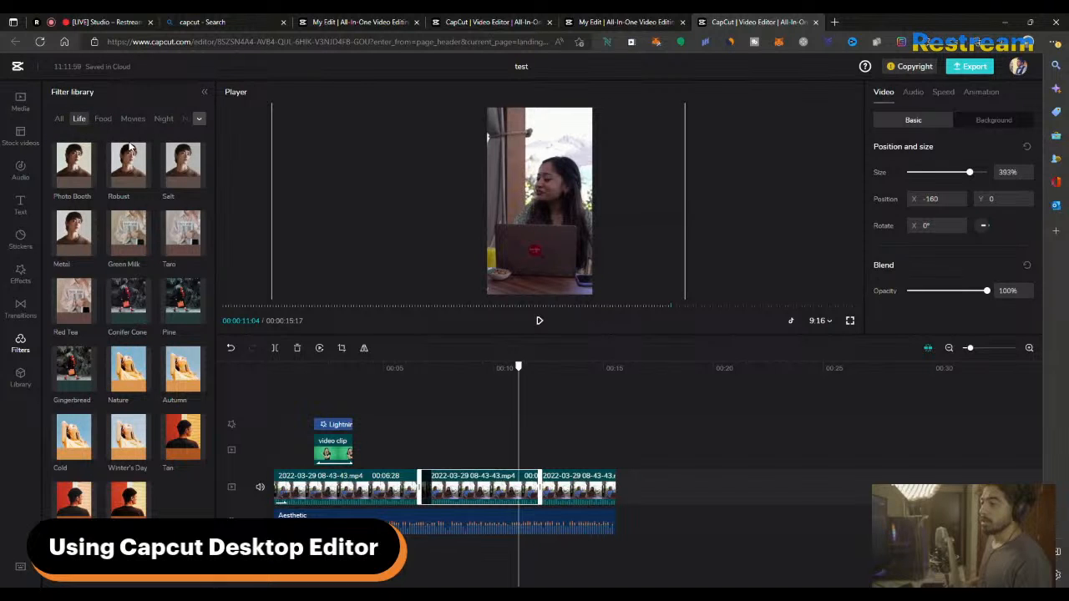
click(104, 120)
click(133, 120)
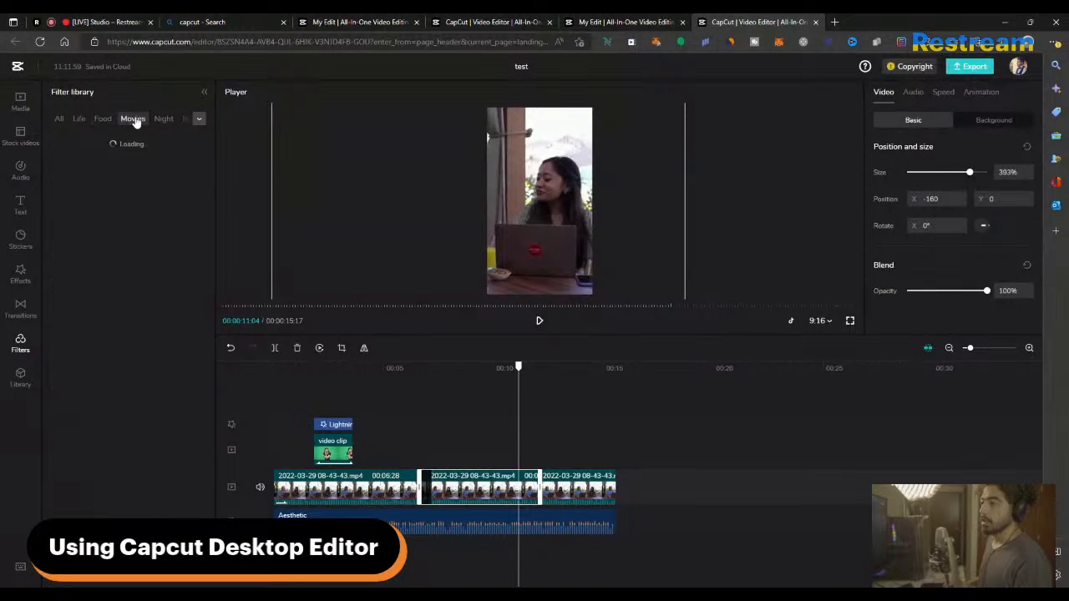
click(488, 368)
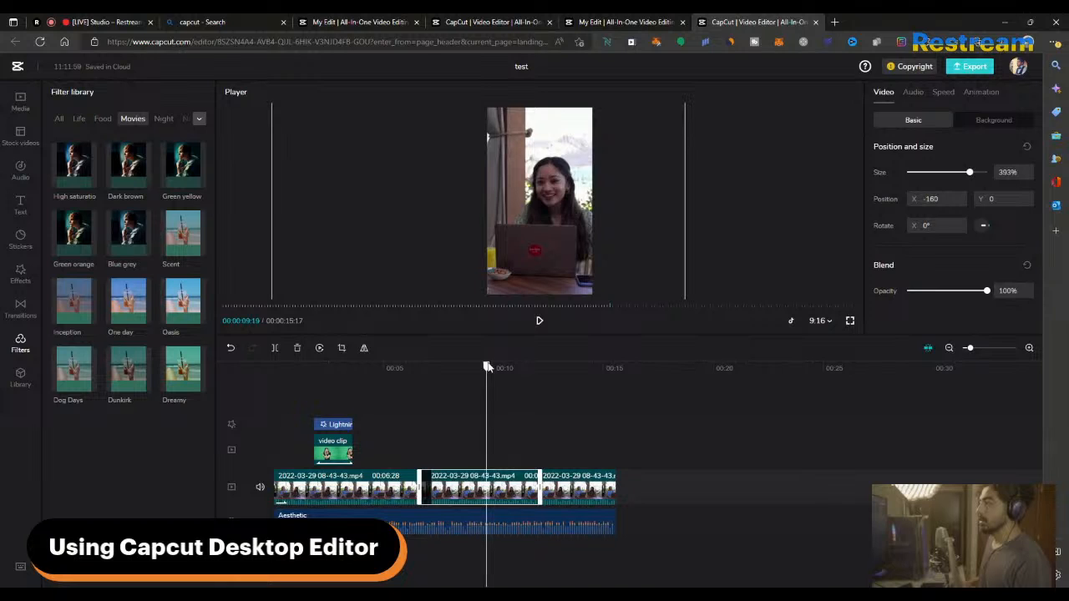
drag(488, 368, 492, 370)
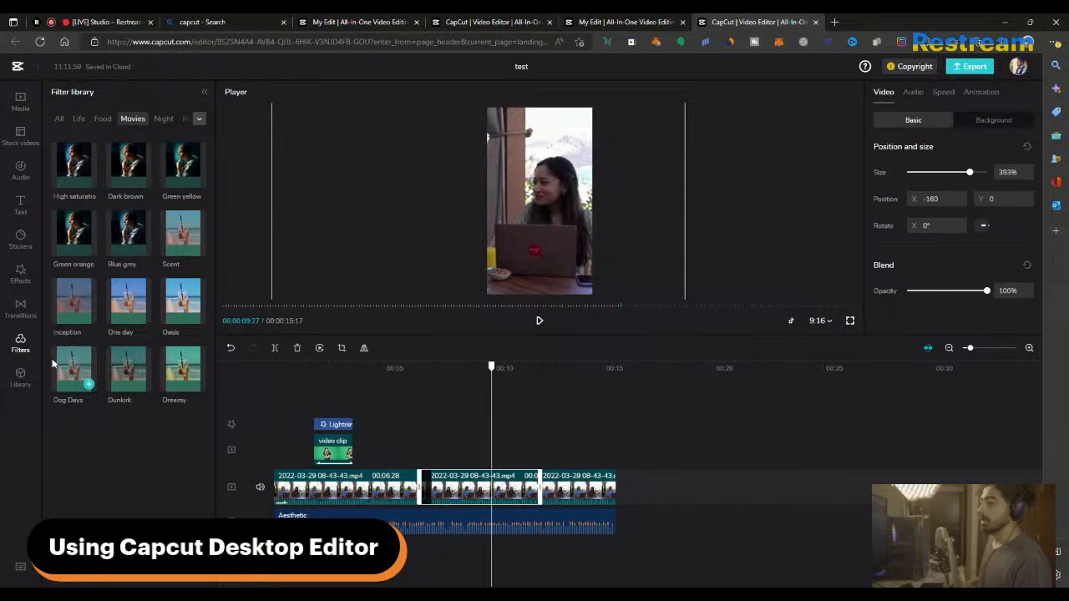
- Try the Dog Days filter over the start of the second interview clip, scrub through it and delete it
click(88, 385)
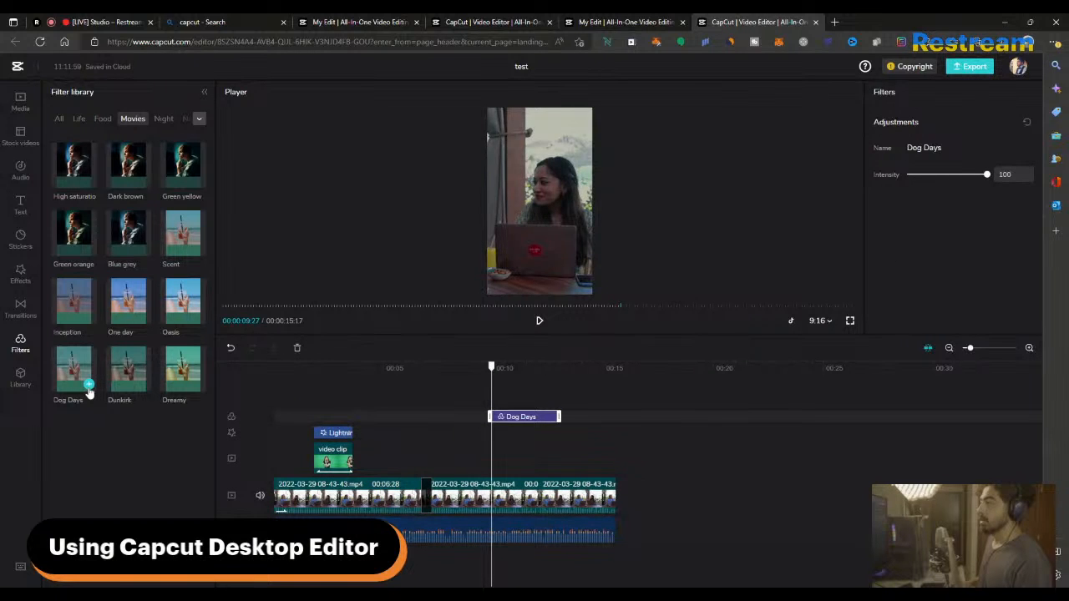
drag(529, 420, 464, 420)
click(461, 368)
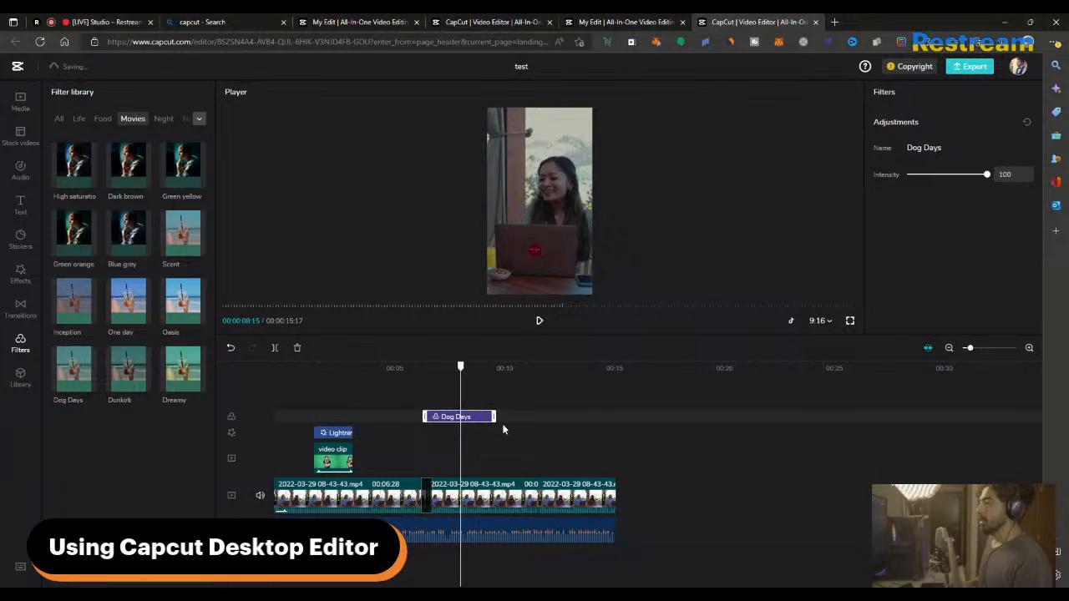
click(475, 368)
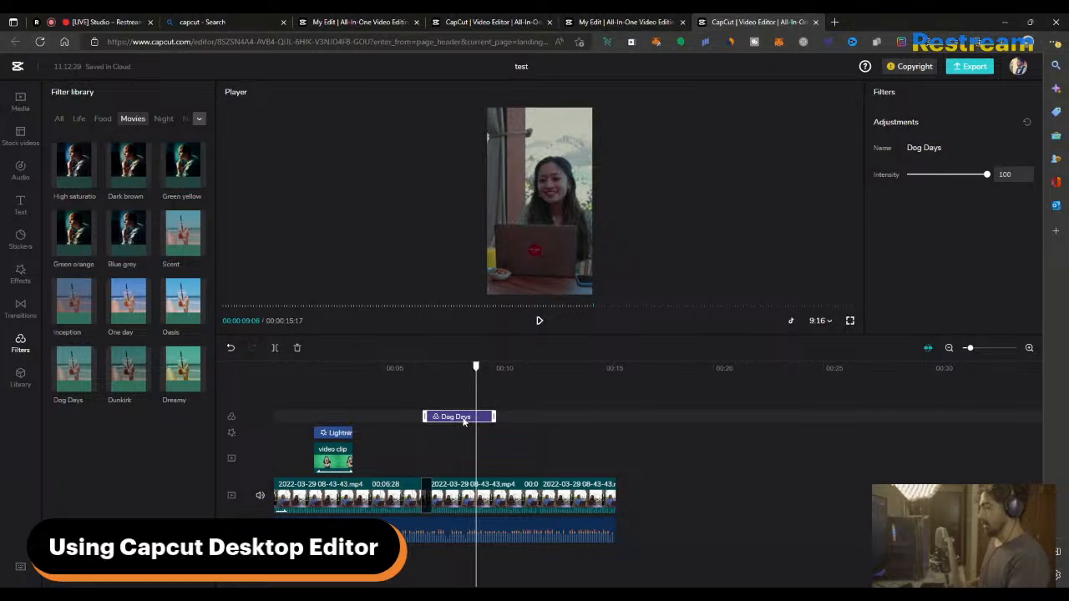
key(Delete)
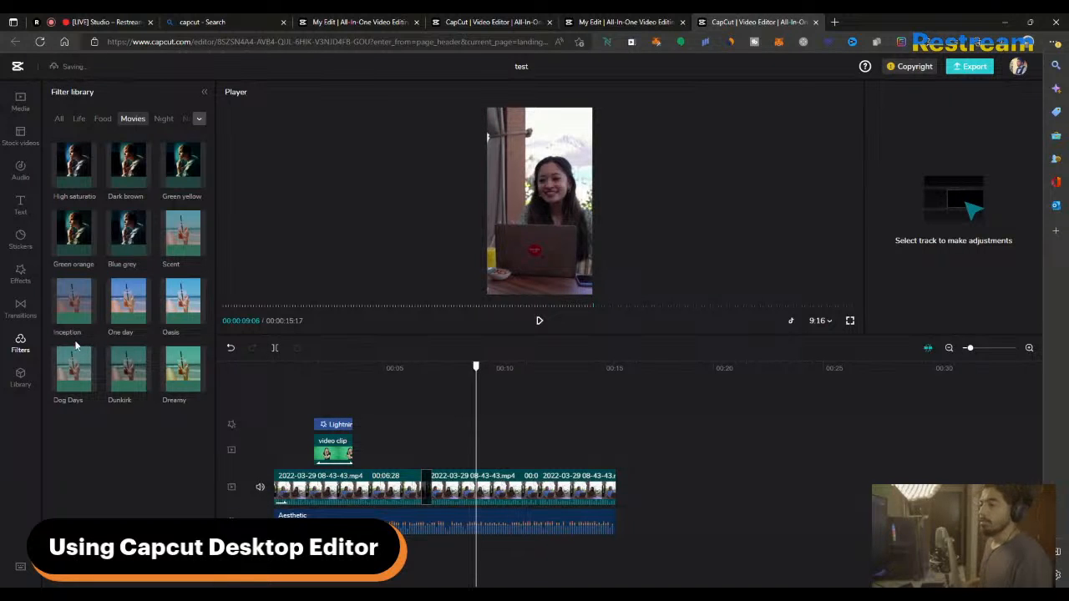
- Add the yawning sloth GIF from GIPHY and place it as an overlay above the second interview clip
click(25, 378)
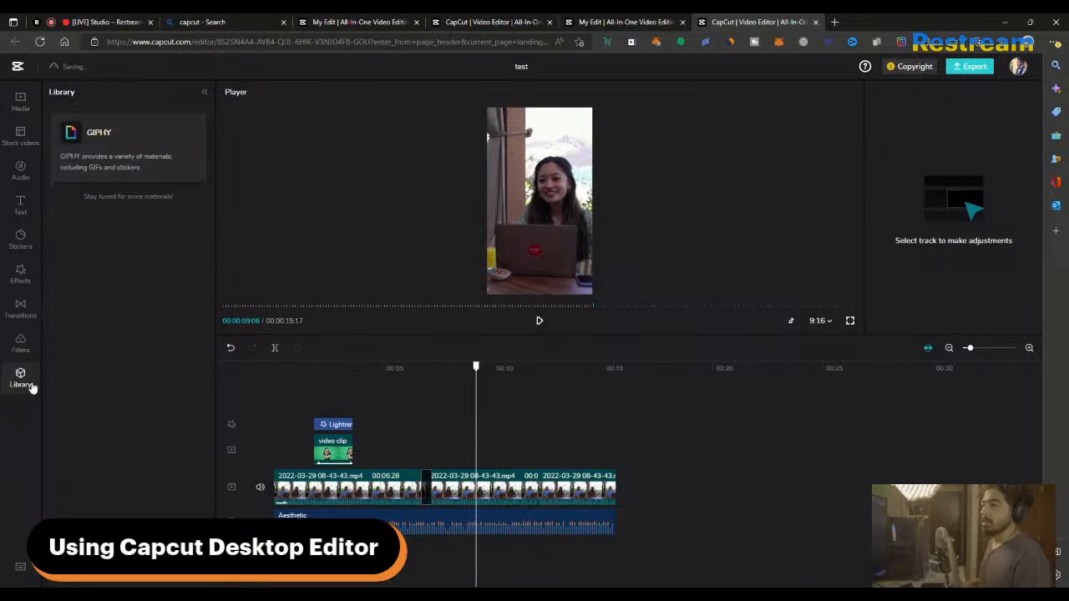
click(152, 145)
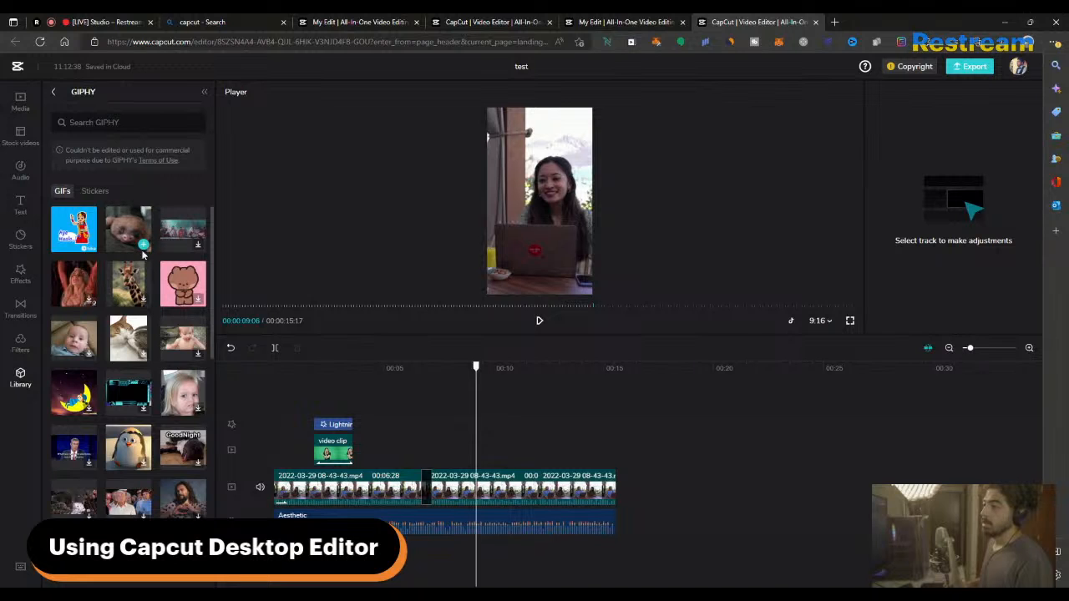
click(144, 246)
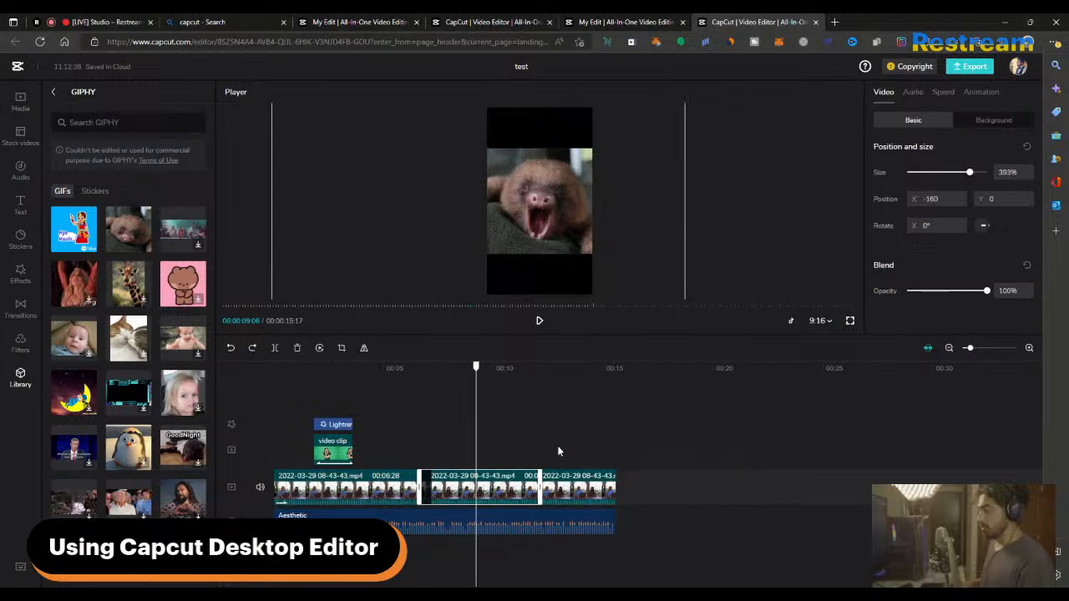
click(640, 372)
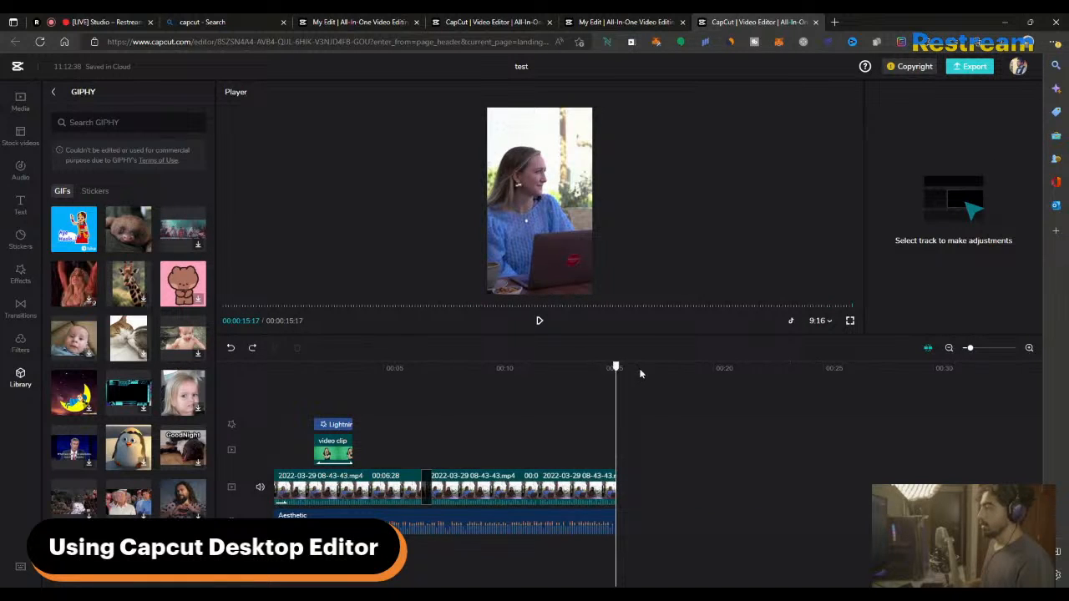
click(144, 245)
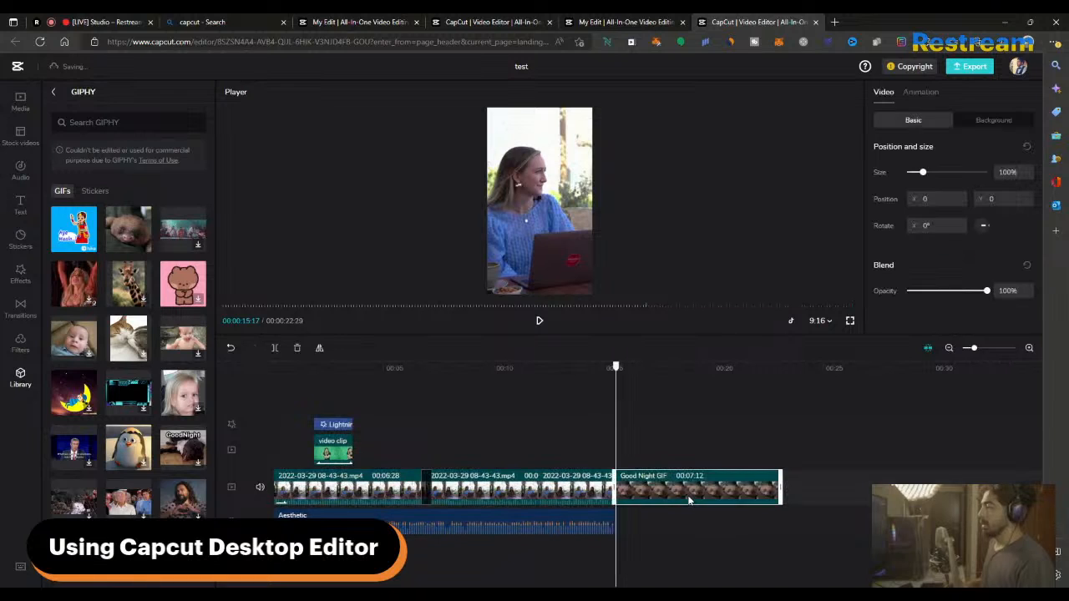
drag(689, 499, 505, 463)
click(476, 369)
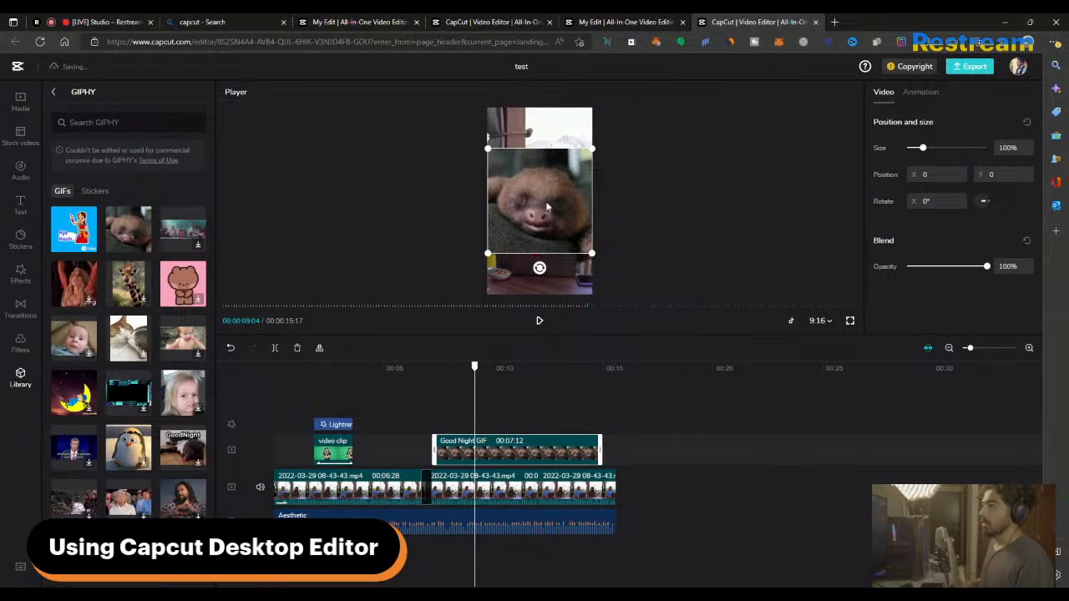
- Scale the sloth GIF to 45%, position it at Y -137 over the laptop and scrub to its start
drag(592, 253, 540, 259)
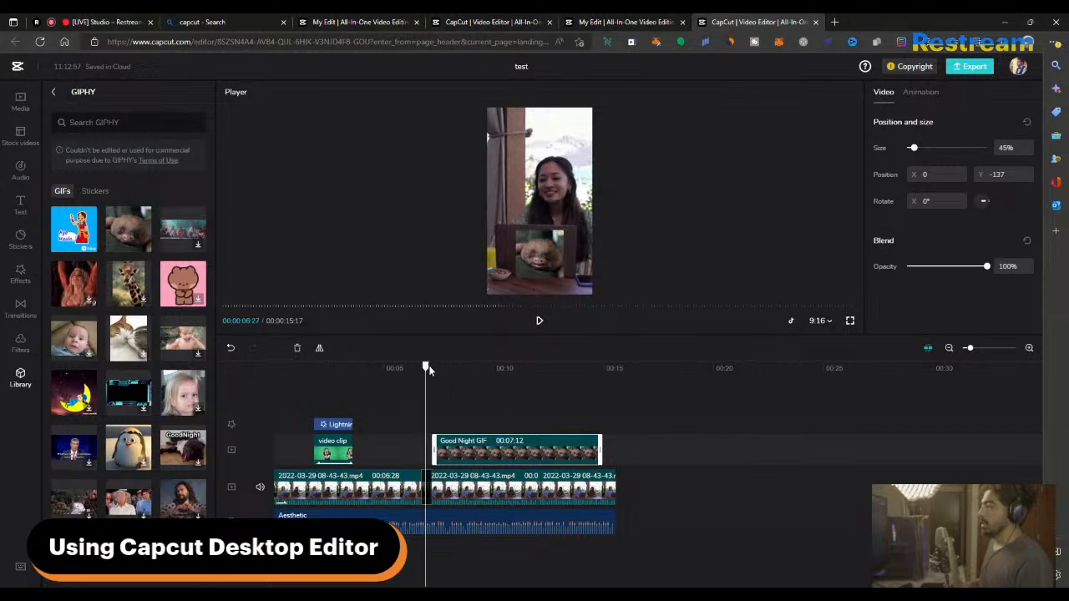
click(427, 372)
click(431, 374)
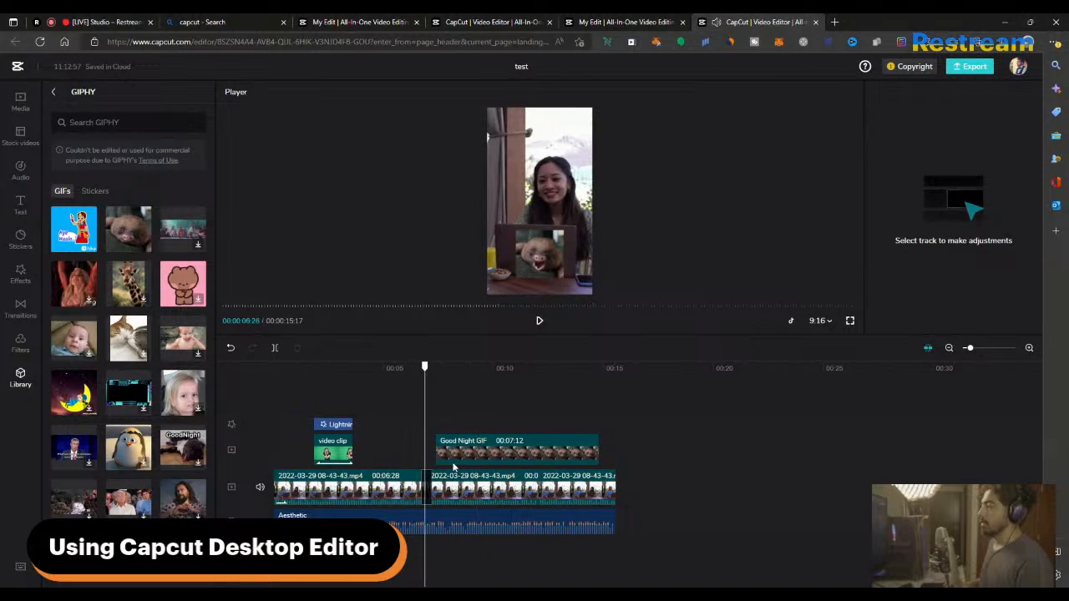
- Trim the start of the sloth GIF to a length of 00:06:13 and play the section back
click(437, 451)
drag(438, 451, 454, 451)
click(446, 370)
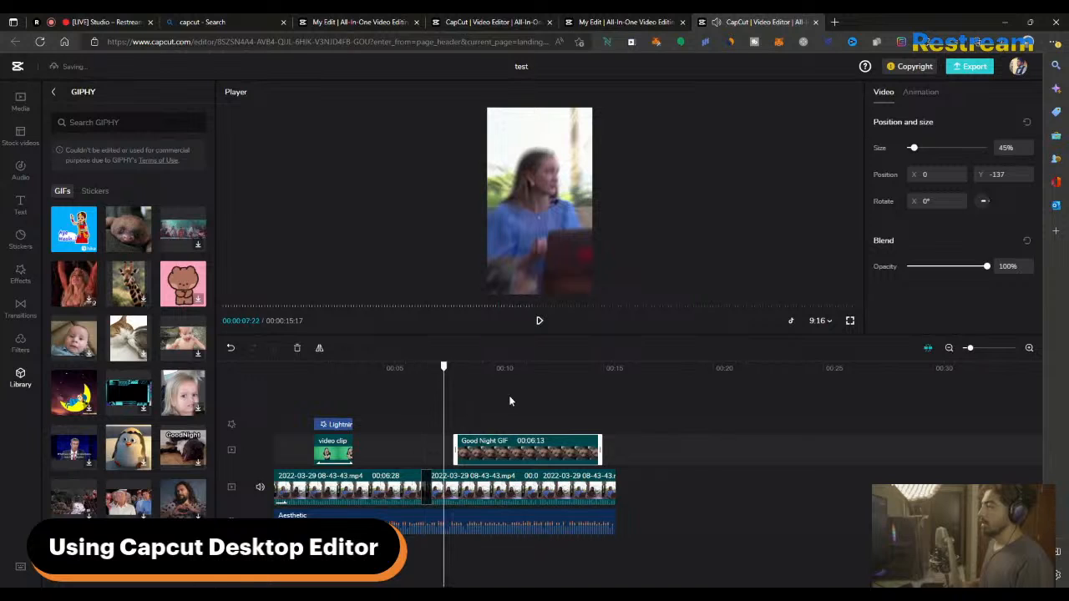
key(space)
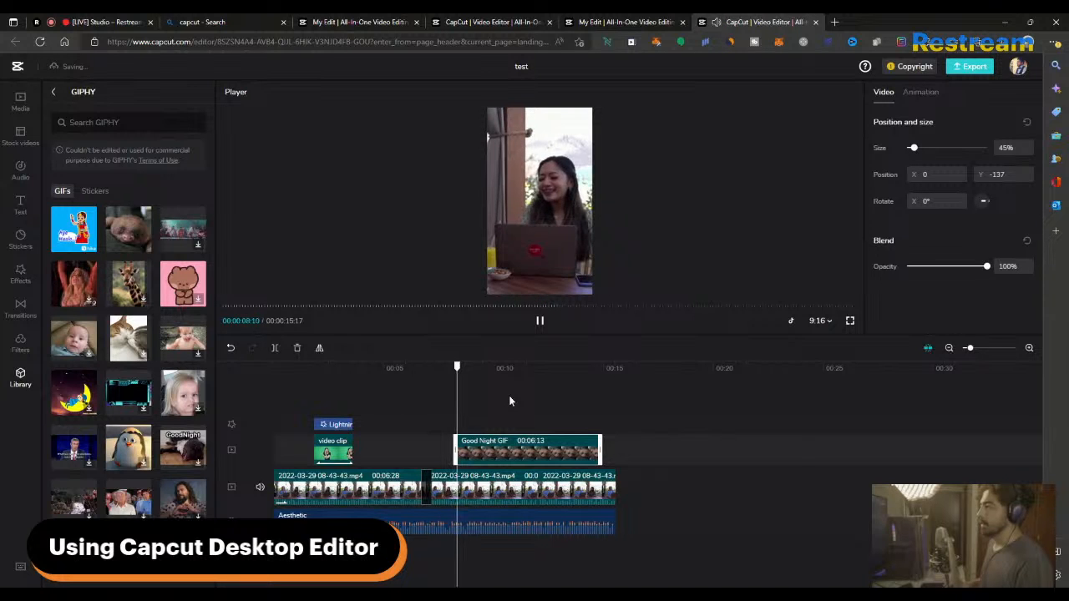
click(507, 399)
drag(466, 372, 485, 372)
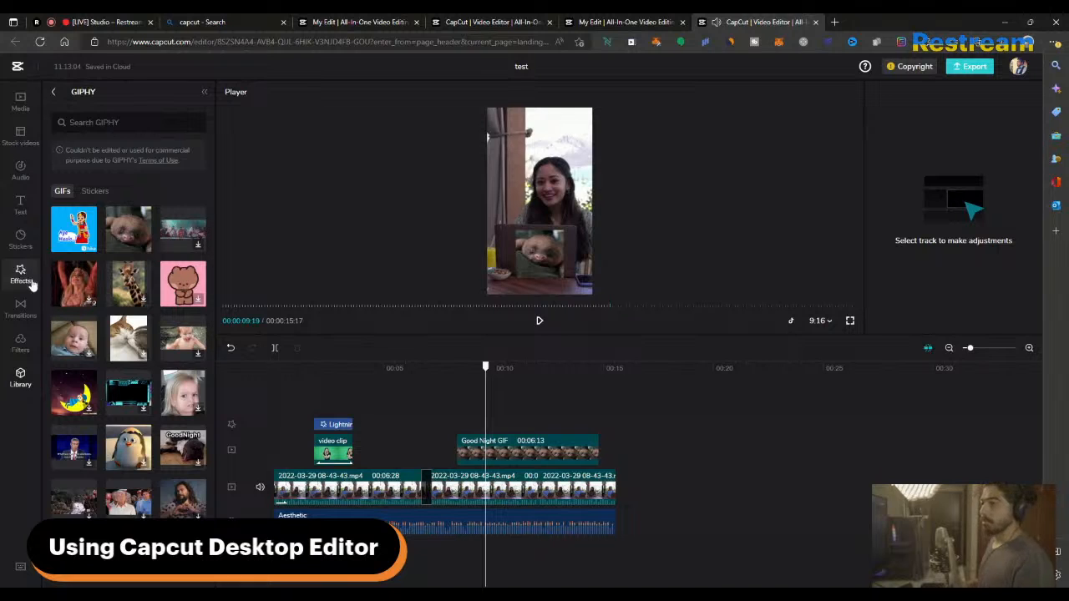
- Browse the sound effects, audition Clapping and Wow, and add Wow to the timeline at 00:00:09:19
click(29, 172)
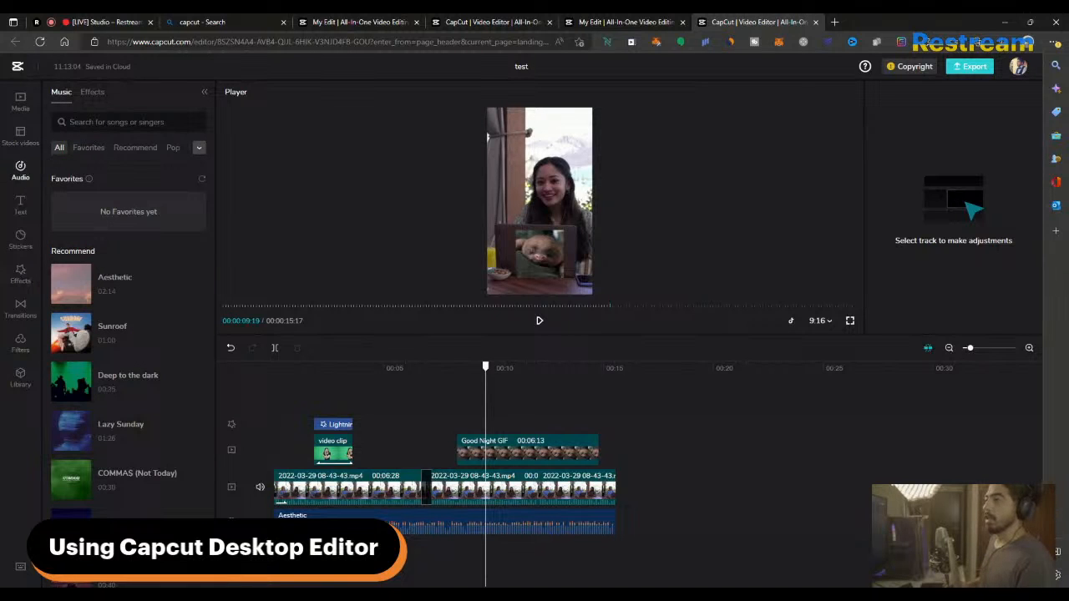
click(90, 93)
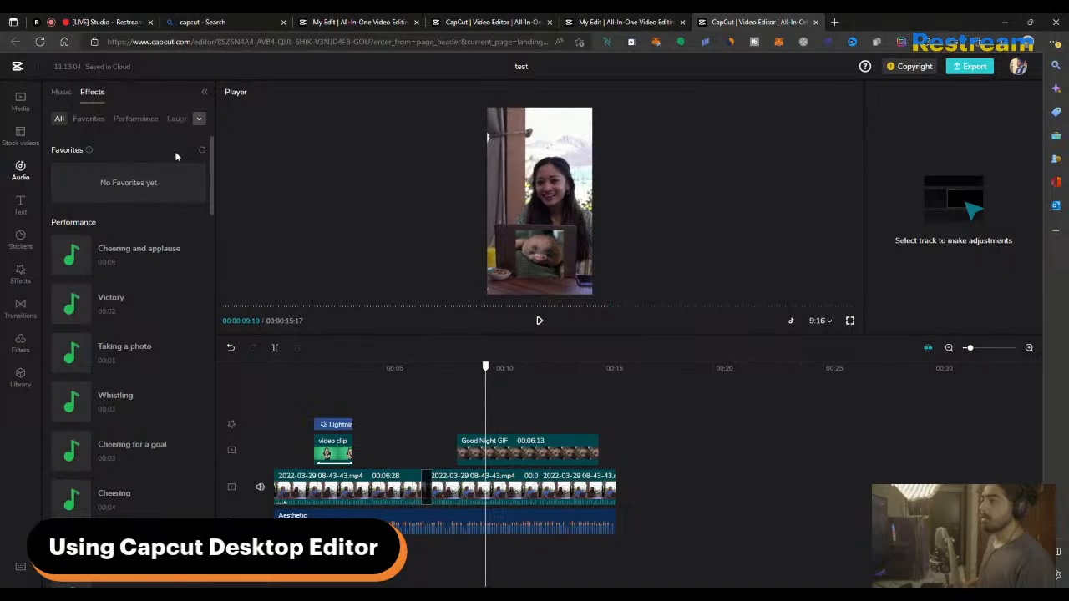
click(87, 119)
click(198, 121)
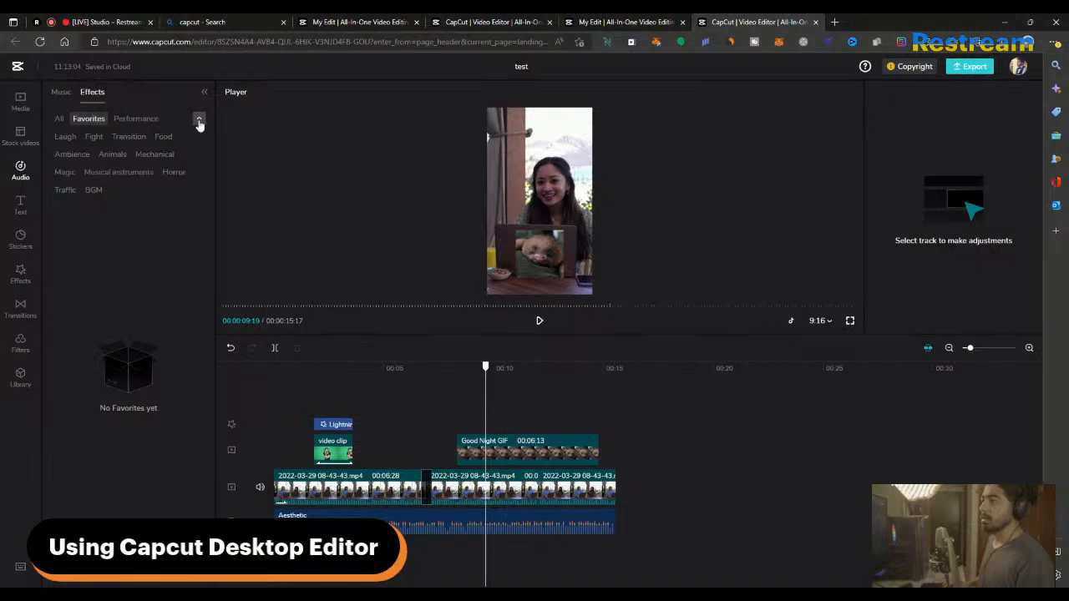
click(199, 122)
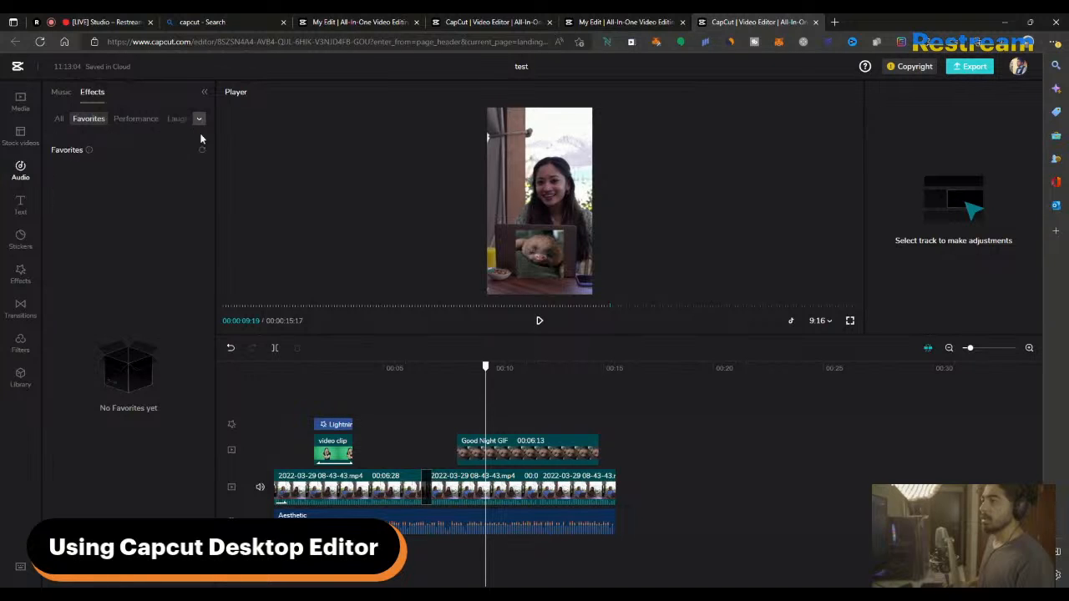
click(60, 119)
scroll(142, 367, down, 5)
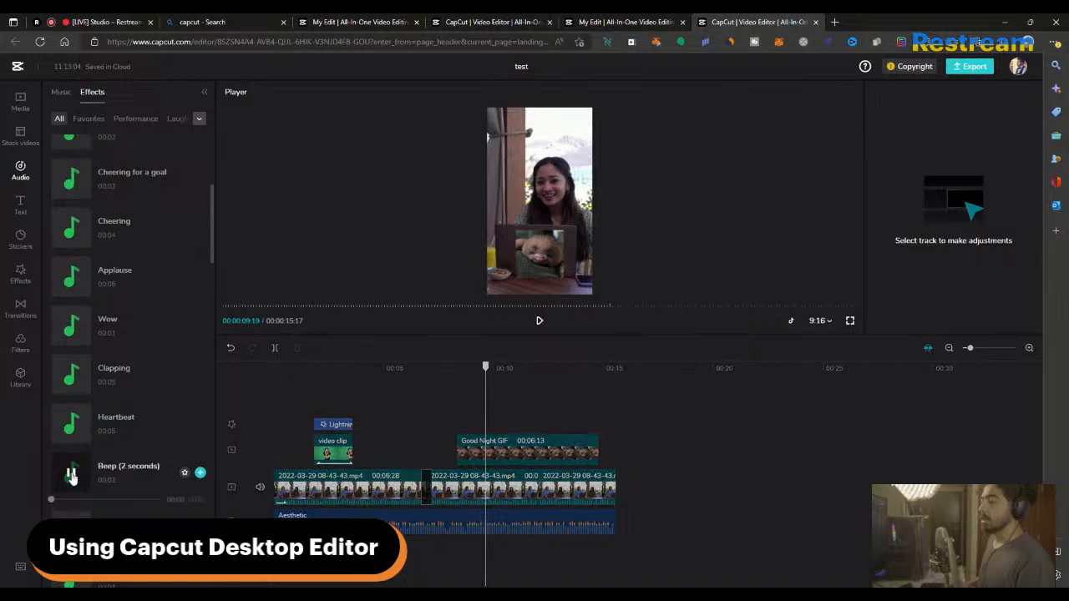
click(71, 377)
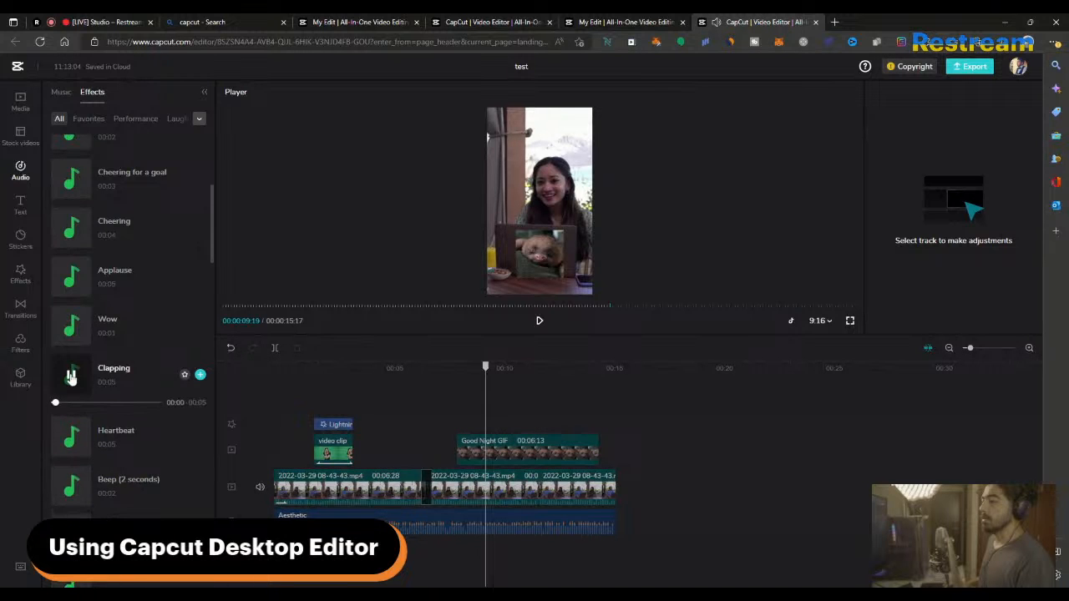
click(72, 325)
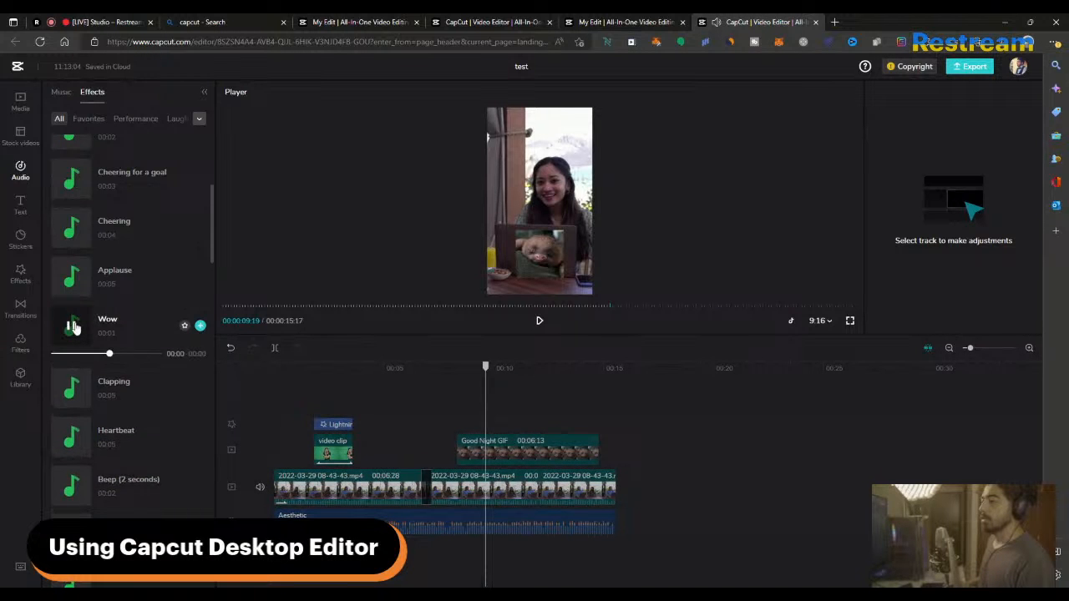
click(200, 326)
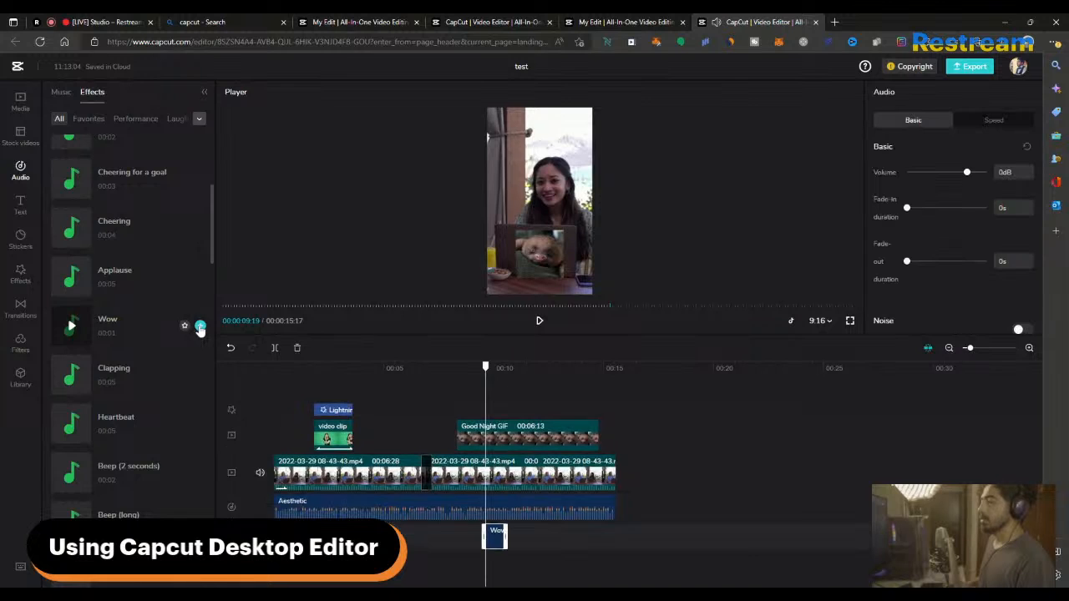
- Play back the Wow sound, move it to the start of the sloth GIF at 00:00:08:10 and play it again
key(space)
key(space)
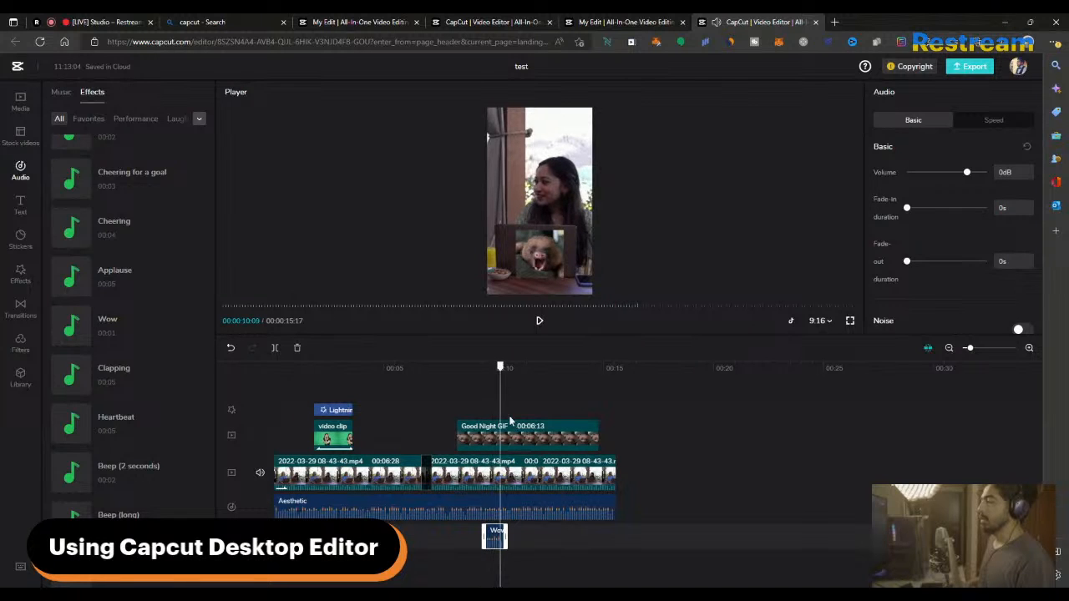
click(458, 371)
drag(495, 537, 467, 538)
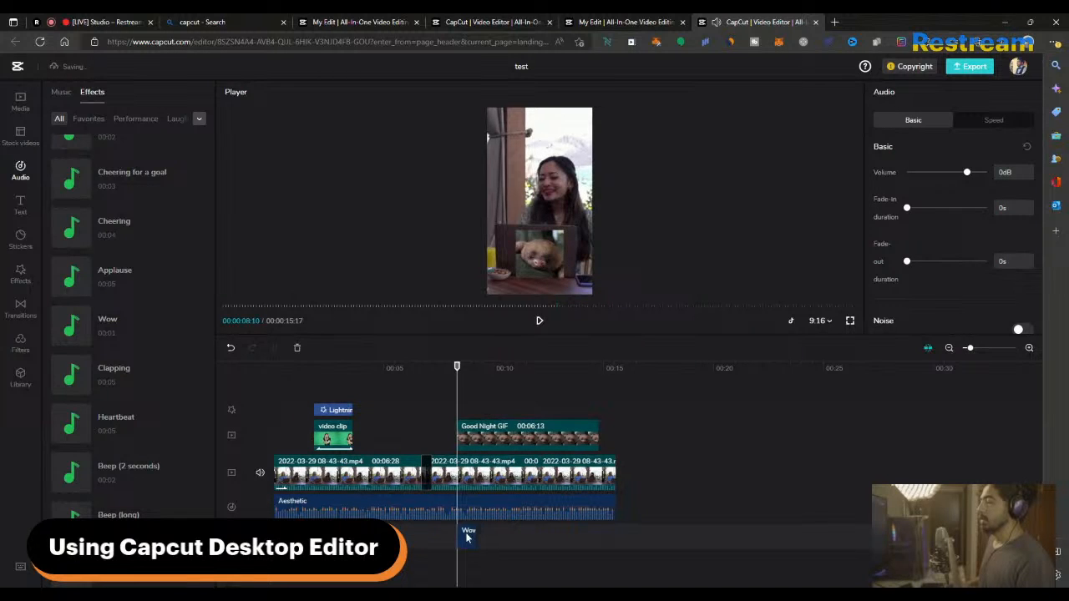
key(space)
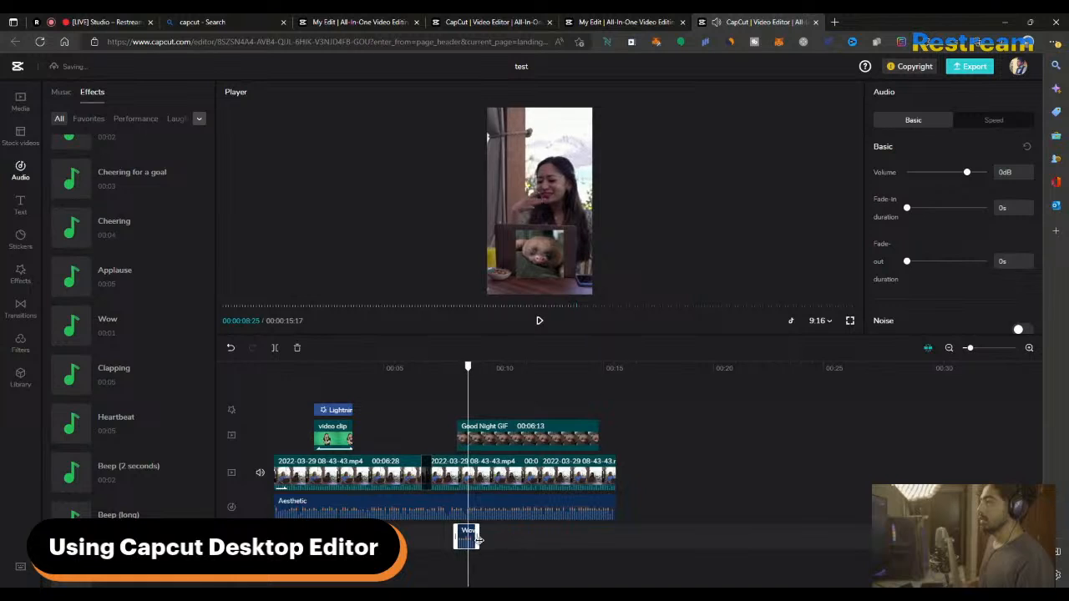
- Try lowering the Wow sound's volume to -45.6 dB and play it back from the start of the sloth GIF
drag(966, 172, 921, 172)
key(space)
key(space)
click(459, 367)
key(space)
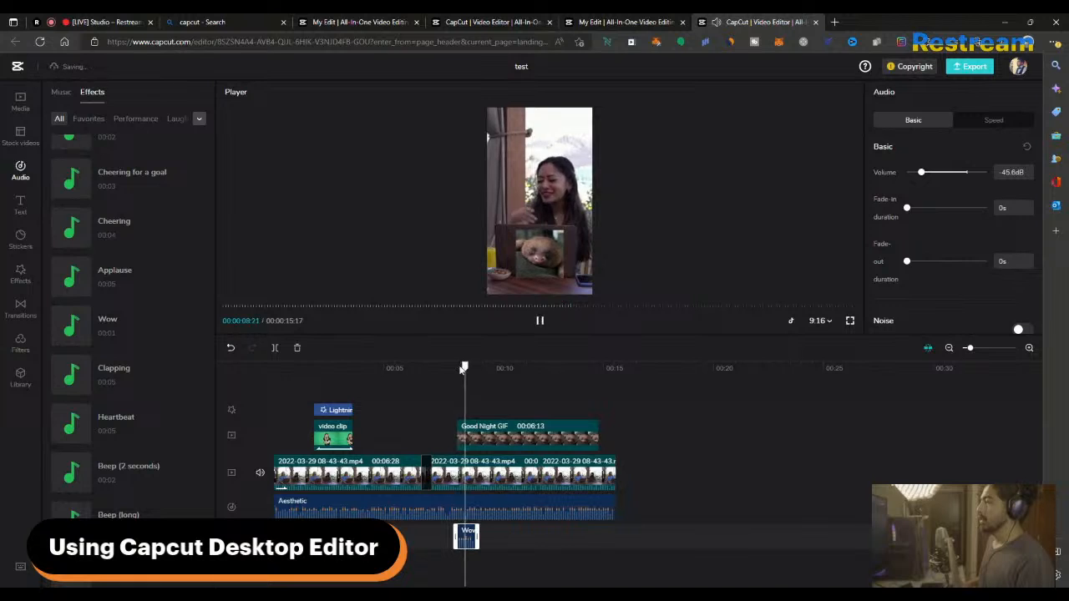
key(space)
click(469, 372)
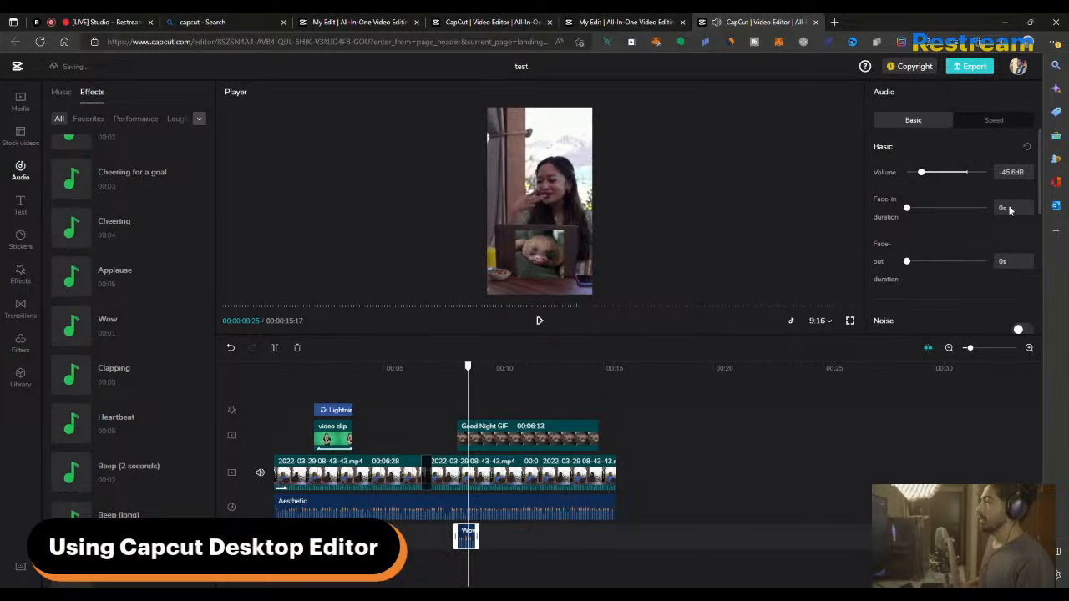
- Raise the Wow sound's volume in stages to -20.7 dB, replaying it to check the level
mouse_move(925, 180)
drag(921, 172, 935, 172)
key(space)
key(space)
click(456, 369)
key(space)
key(space)
drag(935, 172, 947, 172)
click(461, 370)
key(space)
key(space)
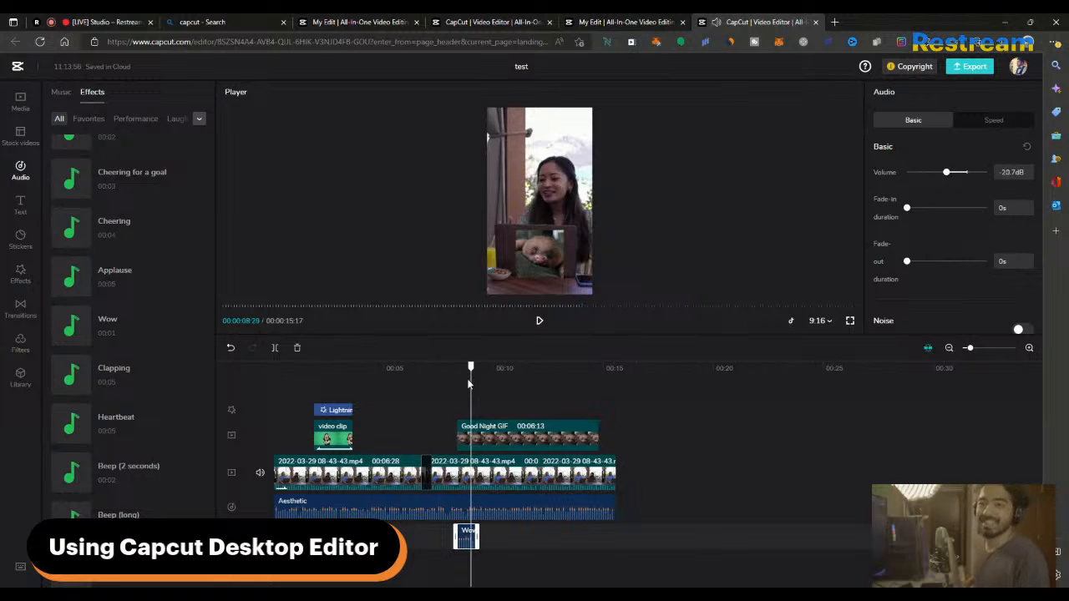
click(444, 409)
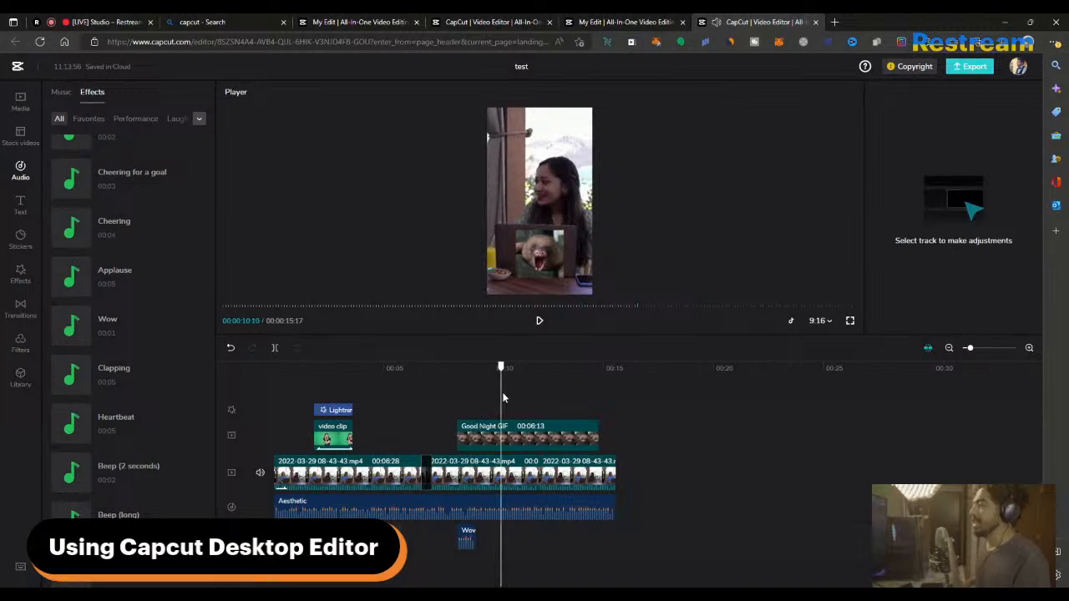
- Add the laughing-with-tears emoji sticker from Trending at 00:00:12:14, above the last interview clip
click(522, 368)
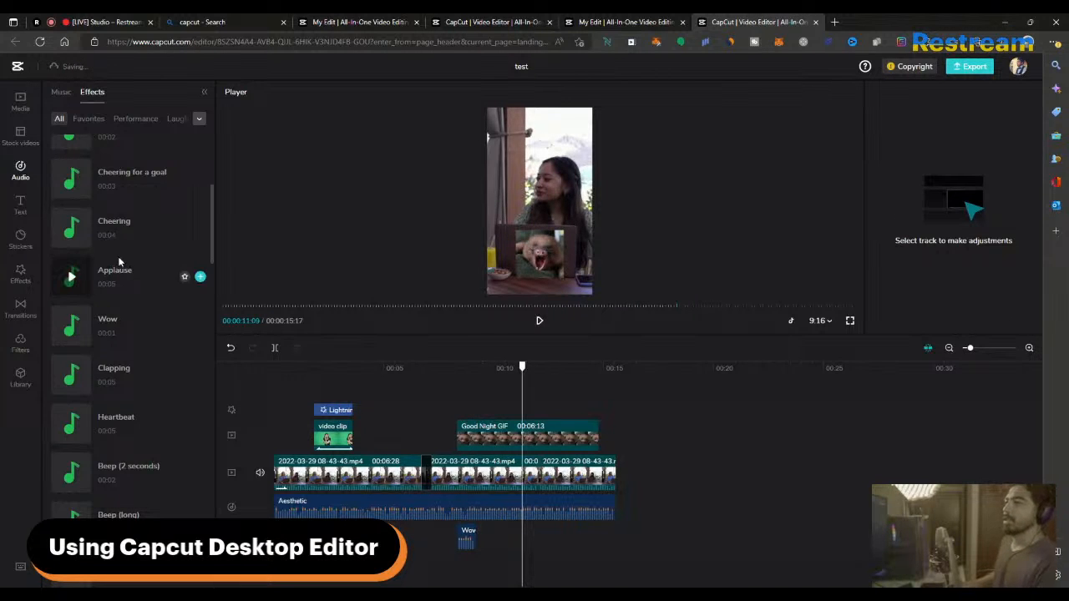
click(20, 205)
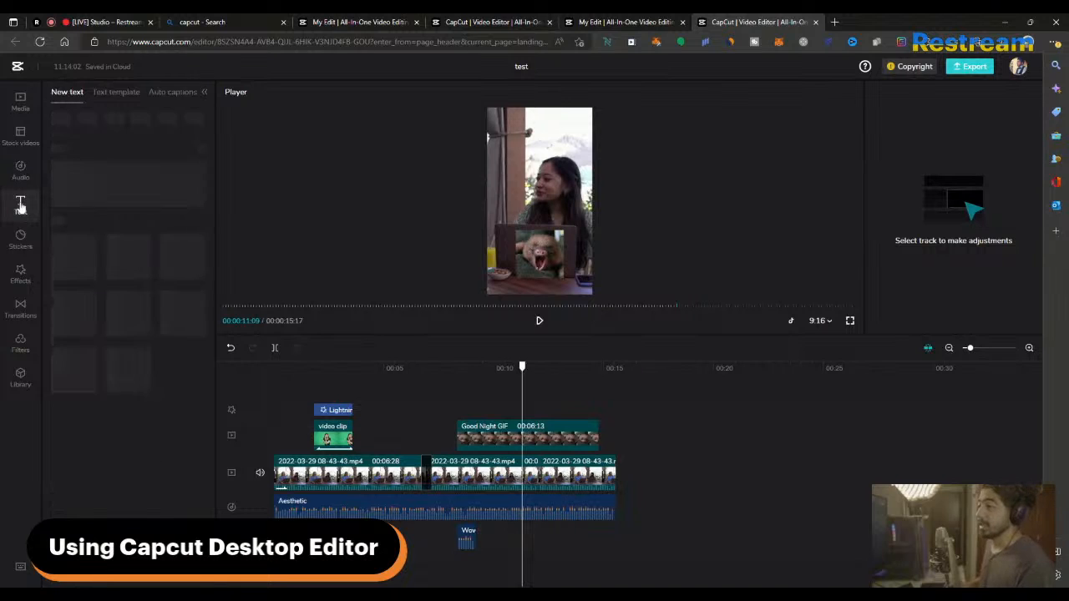
click(21, 240)
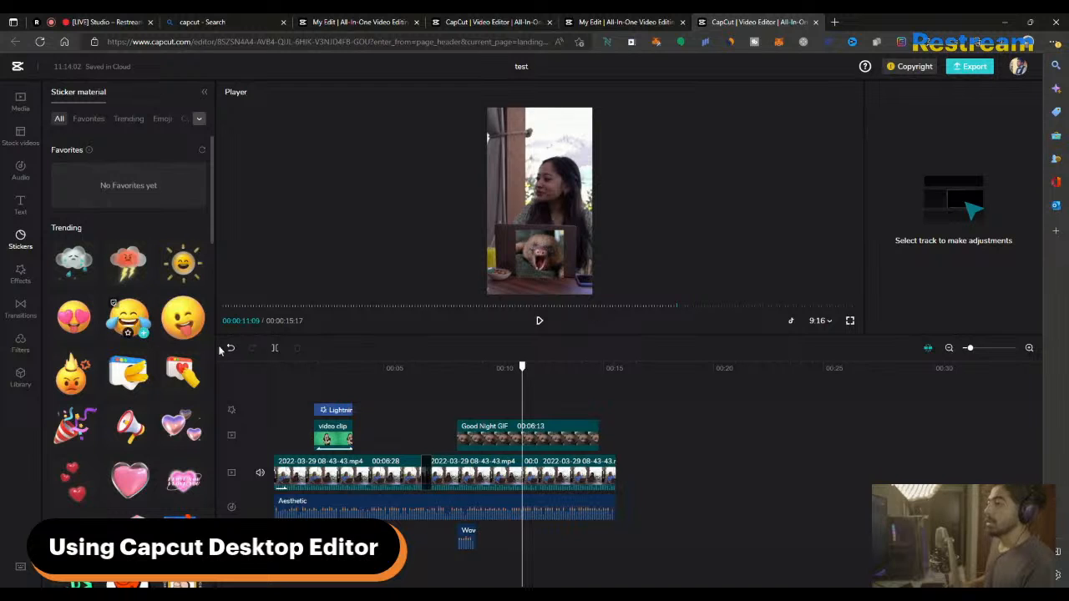
click(548, 368)
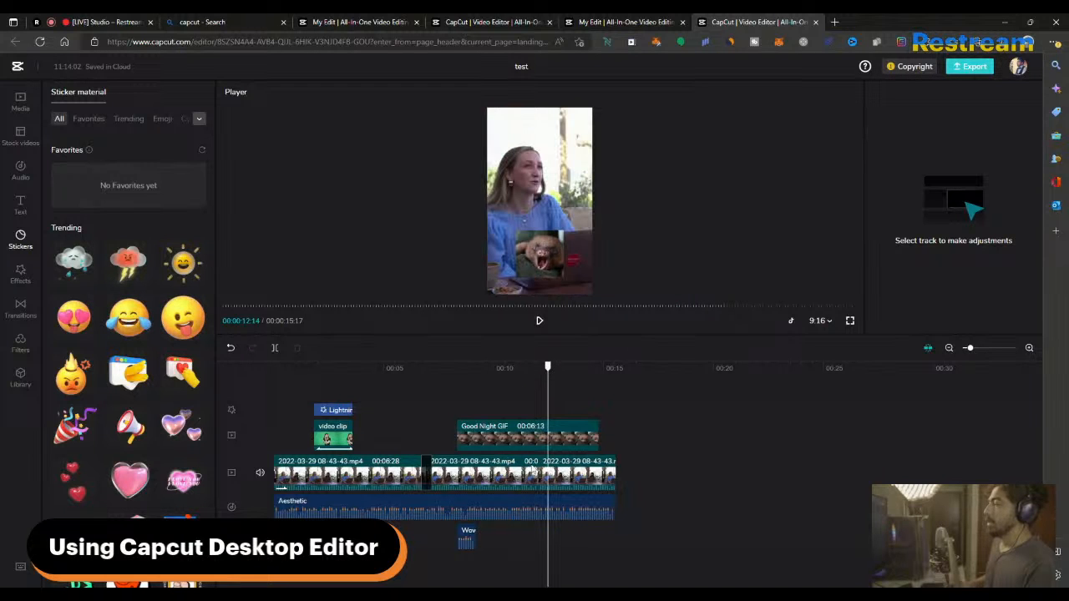
click(570, 478)
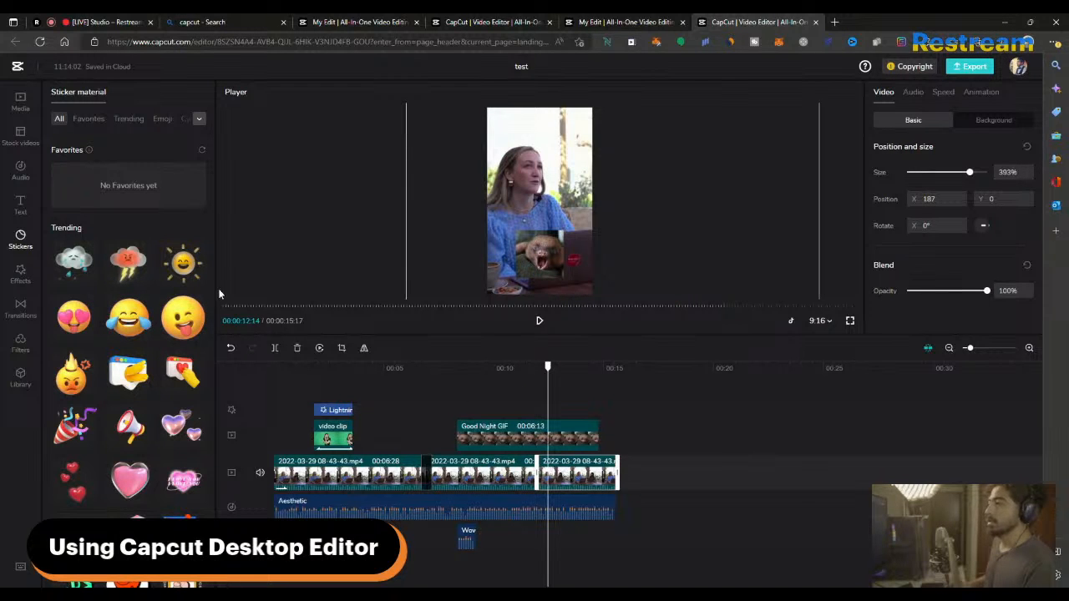
click(125, 326)
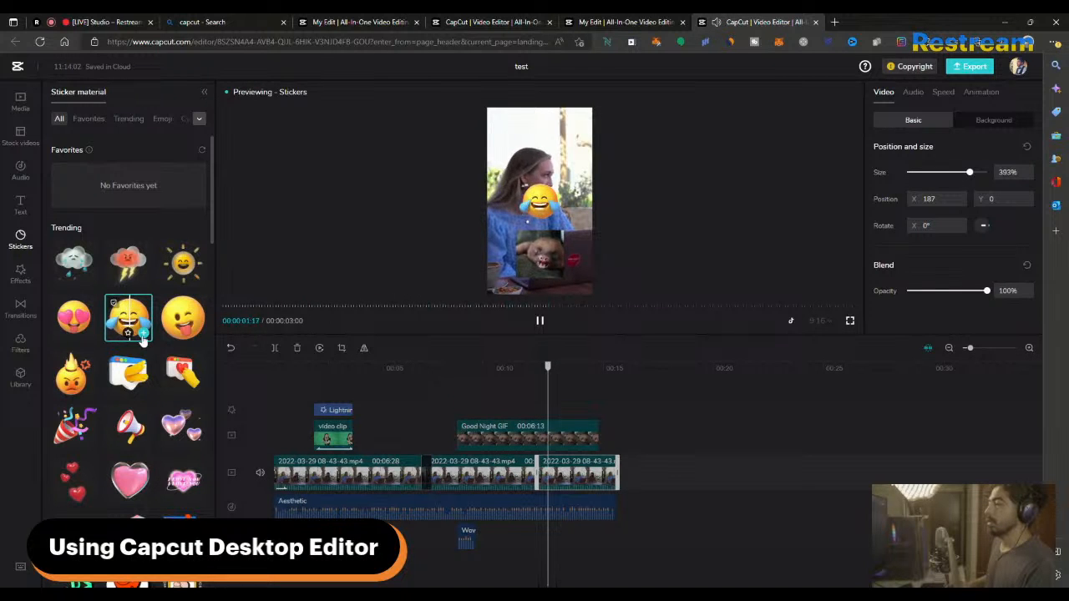
click(143, 332)
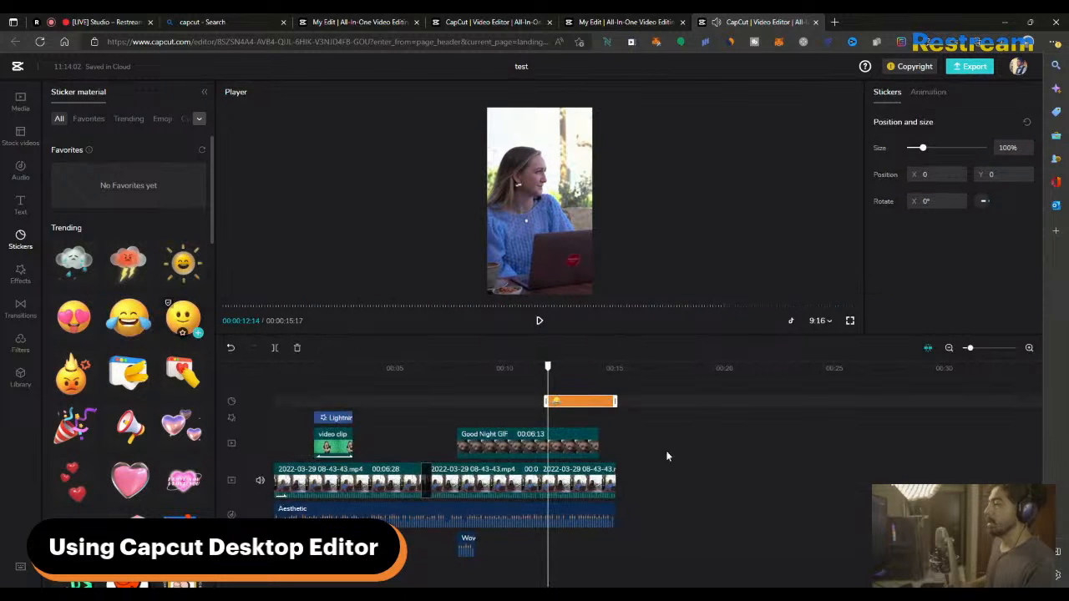
- Trim the end of the emoji sticker to a length of about one second and play the section back
drag(615, 402, 577, 403)
drag(547, 367, 538, 369)
key(space)
key(space)
- Trim the end of the sloth GIF so it stops shortly before the last interview clip, and replay the sticker section
click(585, 442)
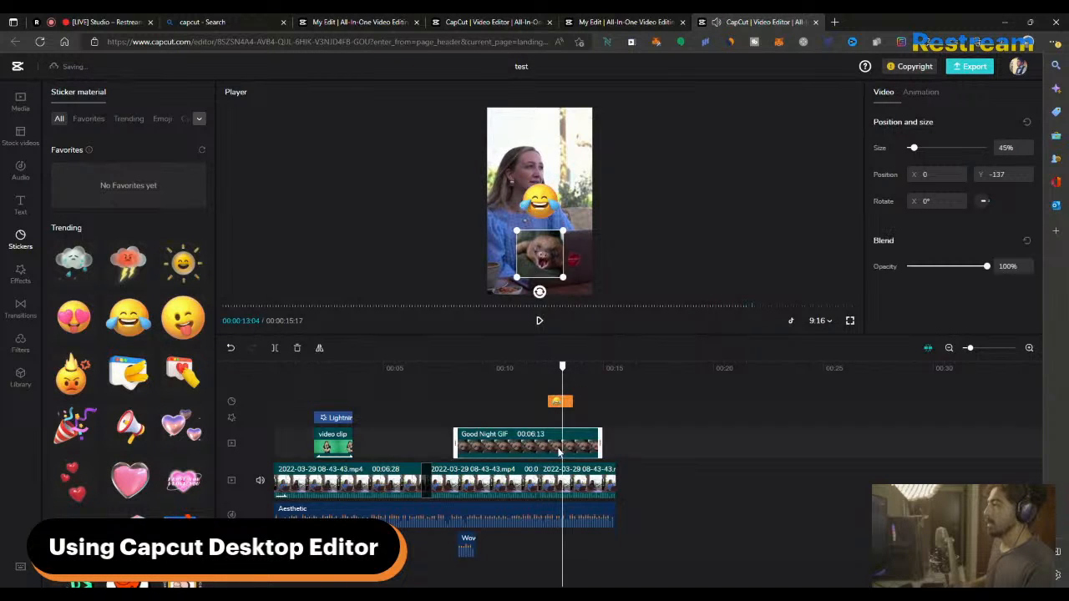
drag(598, 448, 529, 449)
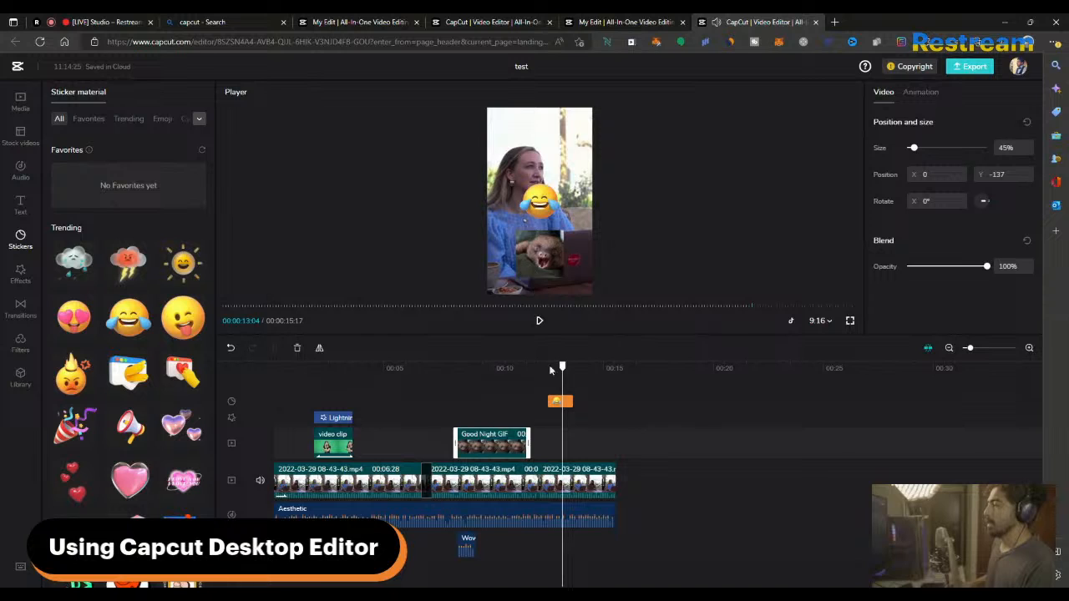
drag(562, 367, 546, 368)
key(space)
- Move the emoji sticker to the upper right corner of the video frame and play the section back
click(558, 403)
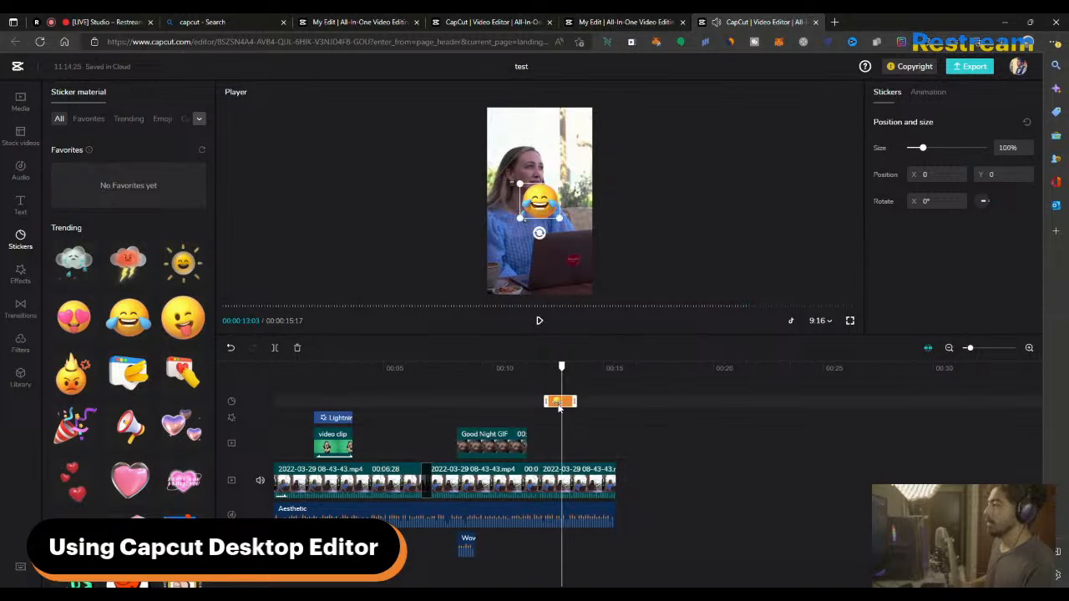
drag(551, 216, 581, 140)
click(580, 391)
key(space)
key(space)
click(567, 367)
key(space)
key(space)
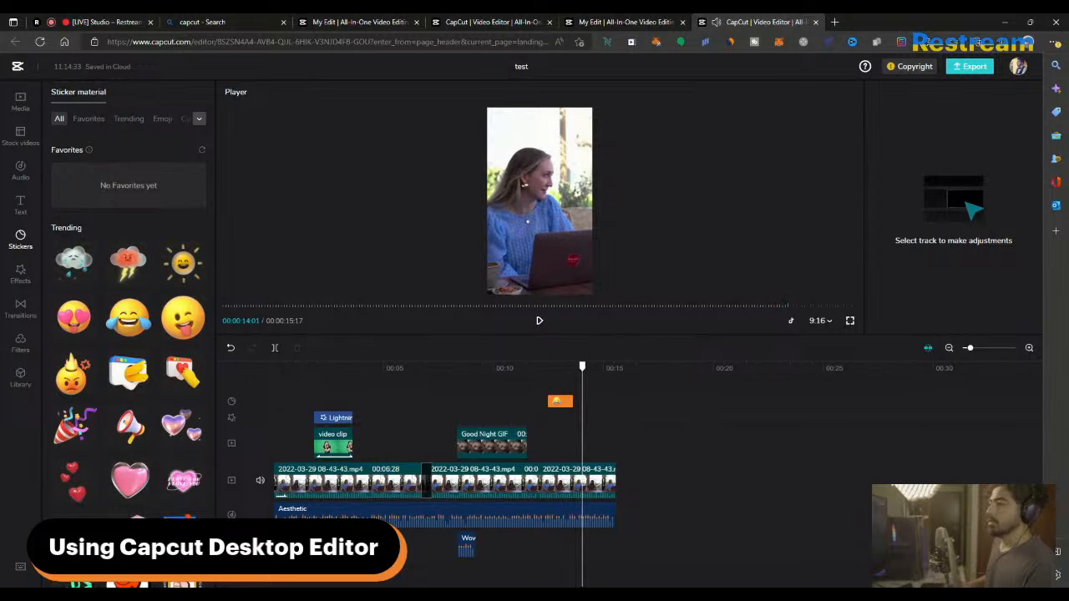
- Look over the sticker favorites and text options, and set the auto captions voice recognition language to British English
click(87, 120)
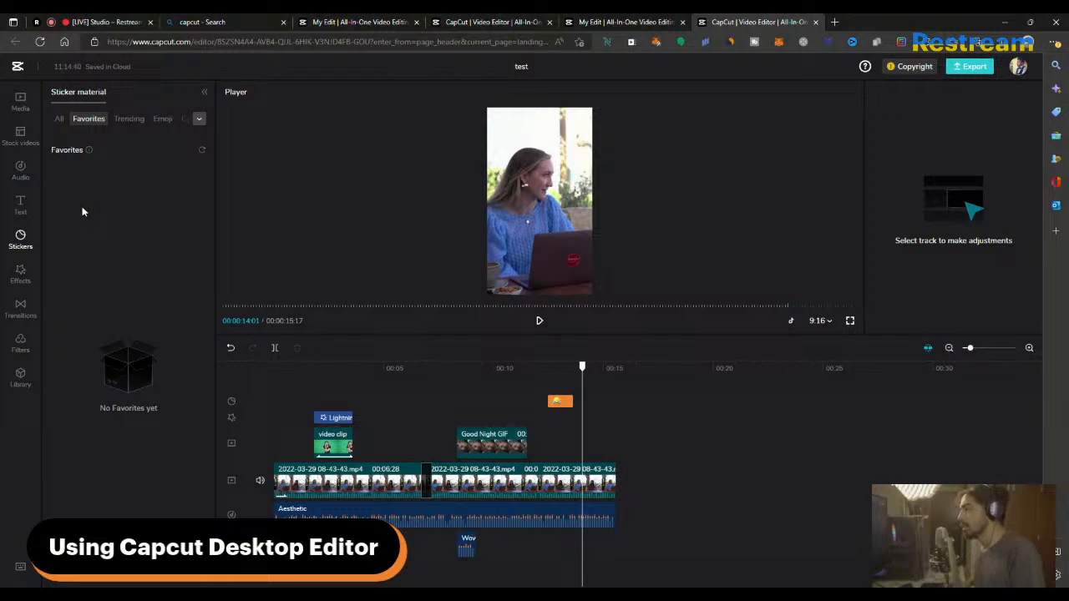
click(17, 213)
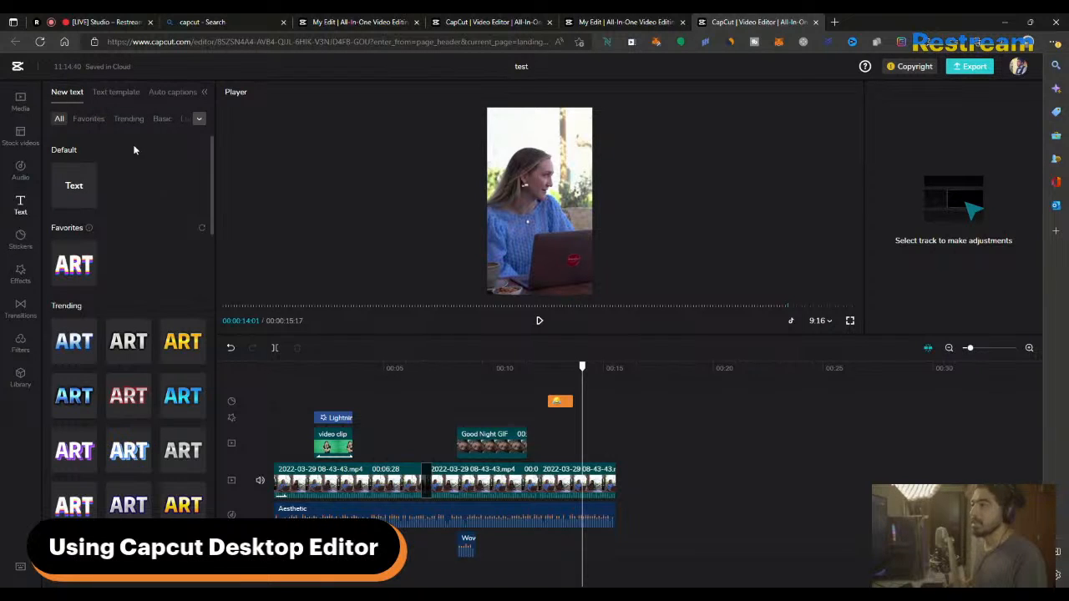
click(123, 96)
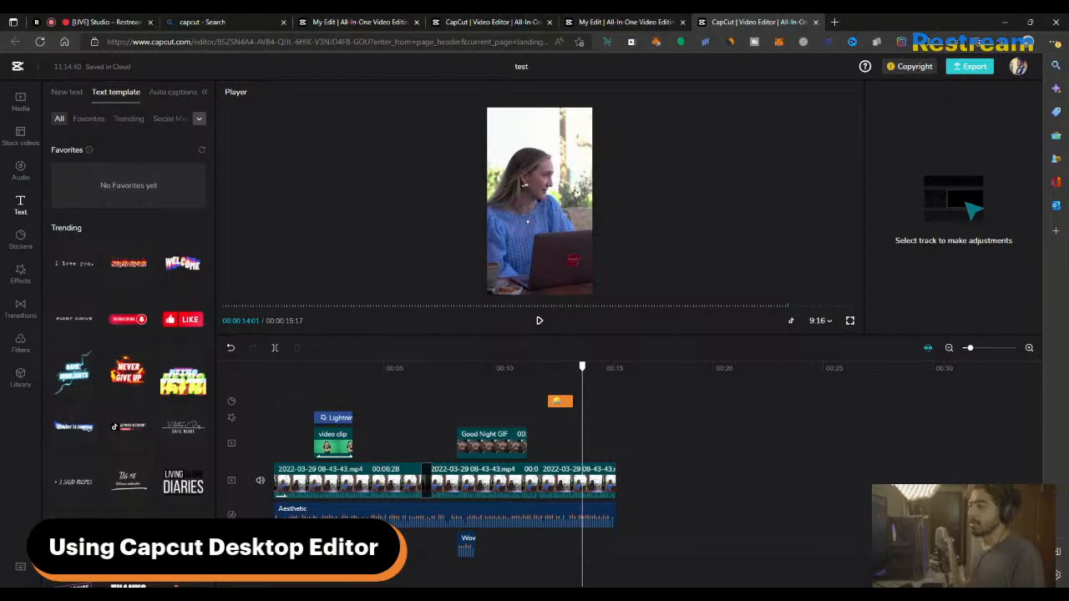
click(76, 96)
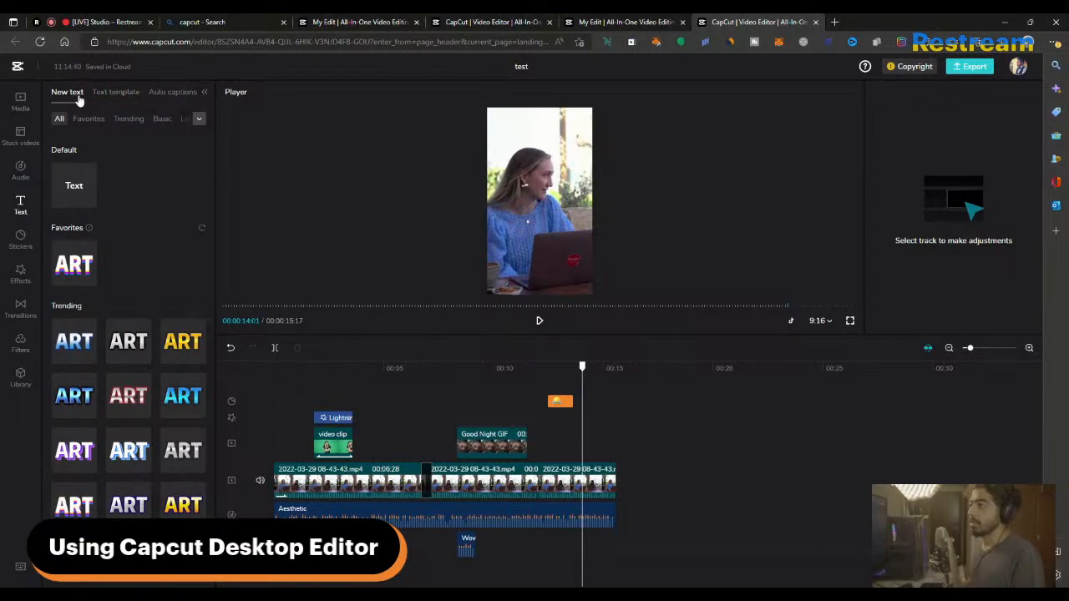
click(177, 97)
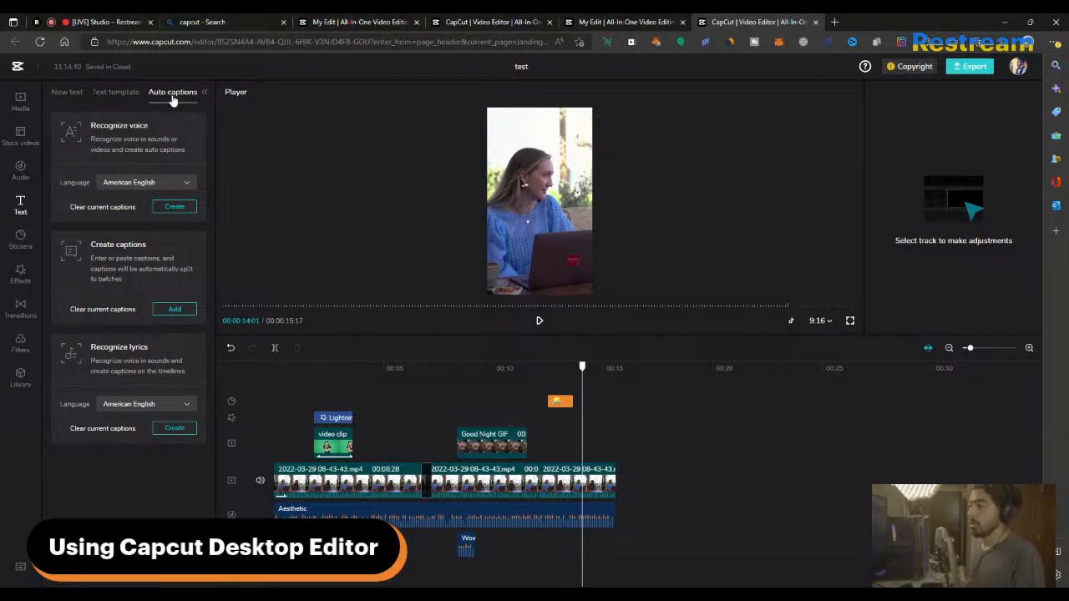
click(142, 183)
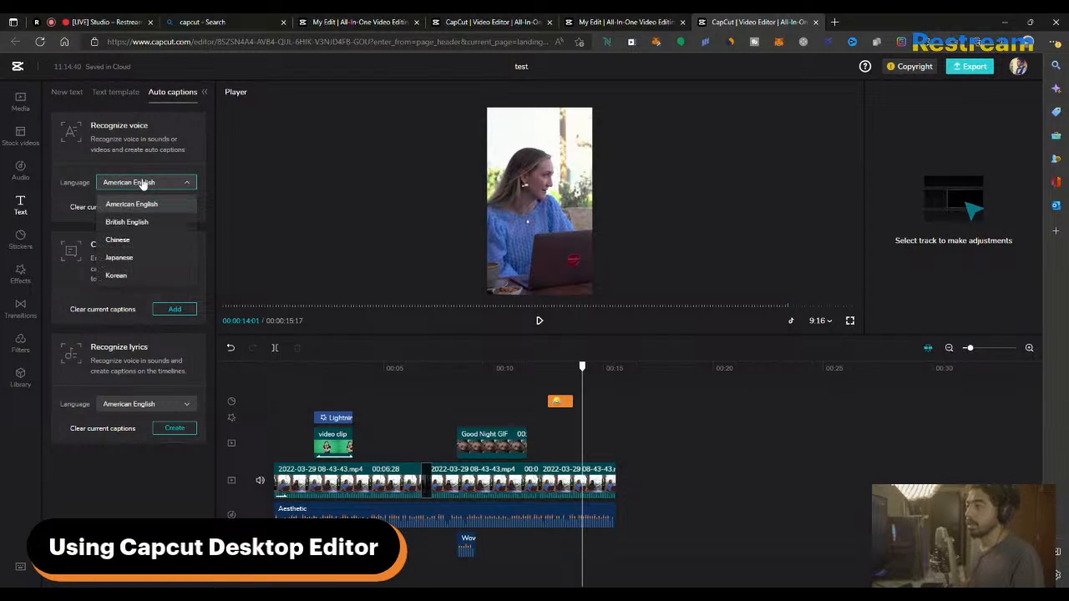
click(134, 222)
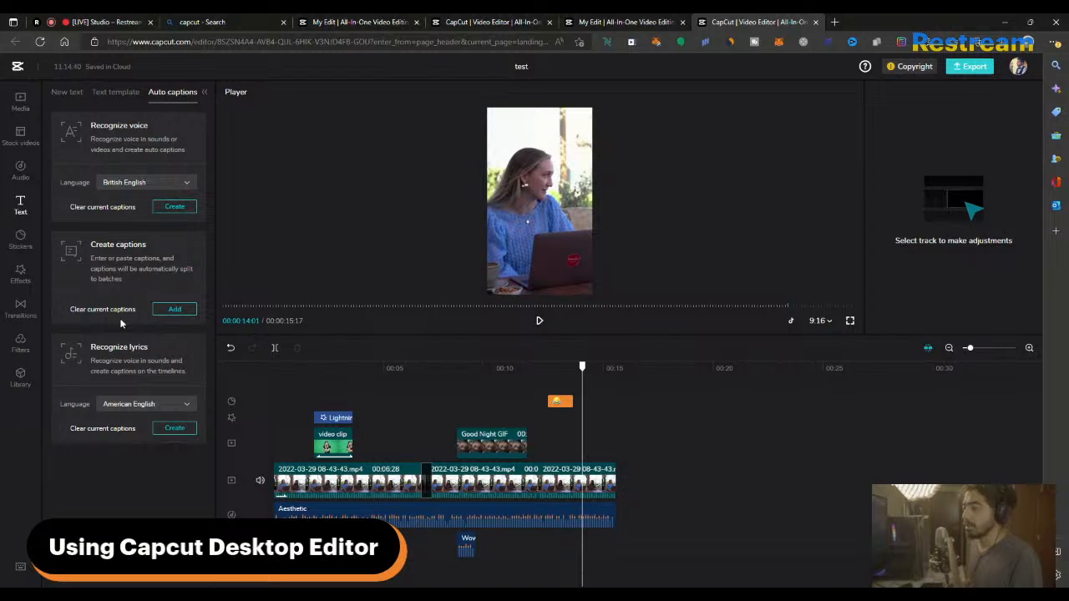
- Try adding a manual caption at 00:00:14:01 and delete it from the timeline
click(174, 309)
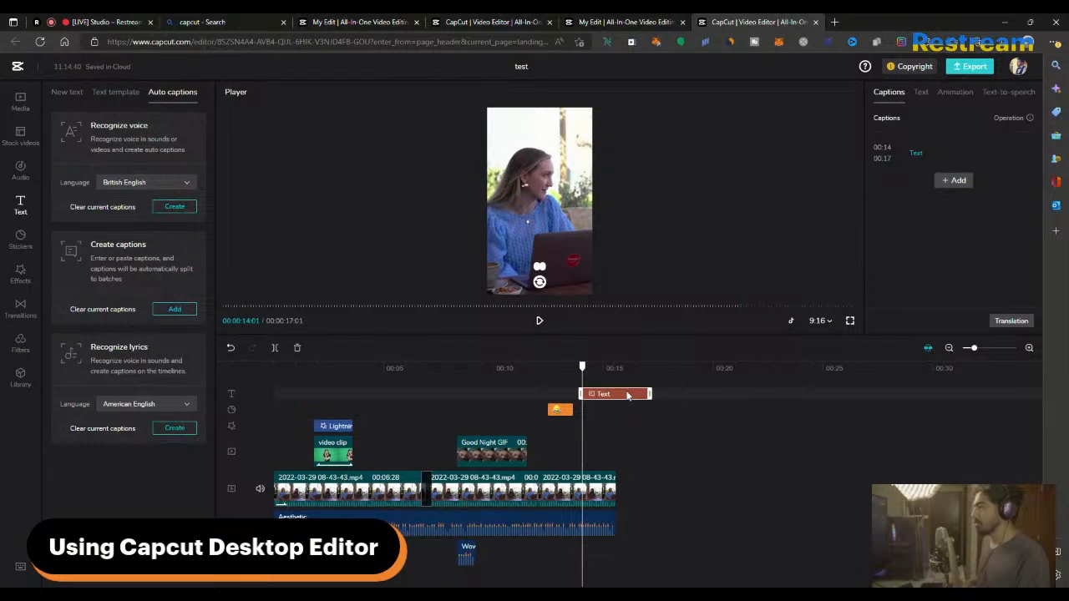
key(Delete)
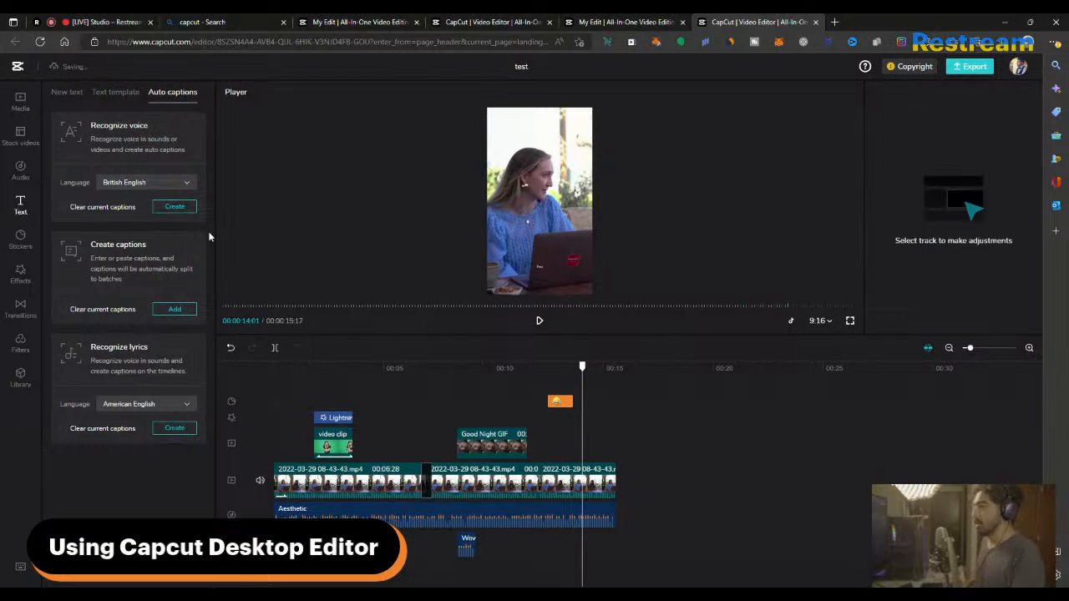
- Generate auto captions from the voice in British English and play the clip from near its start
click(173, 208)
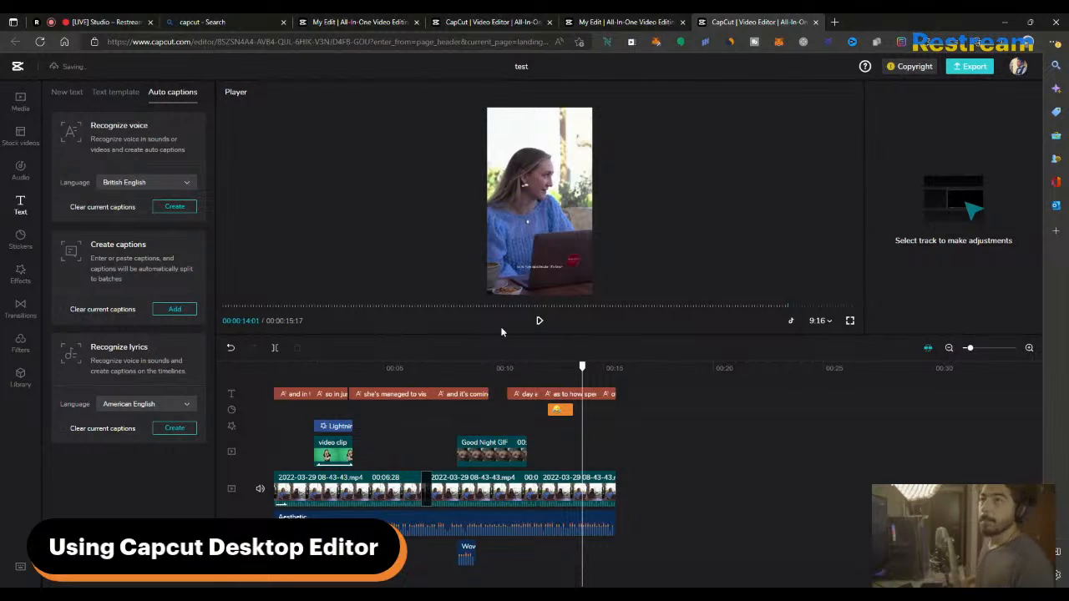
drag(582, 372, 292, 375)
key(space)
- Look through the generated caption segments along the timeline and their entries in the caption list
click(314, 396)
click(414, 398)
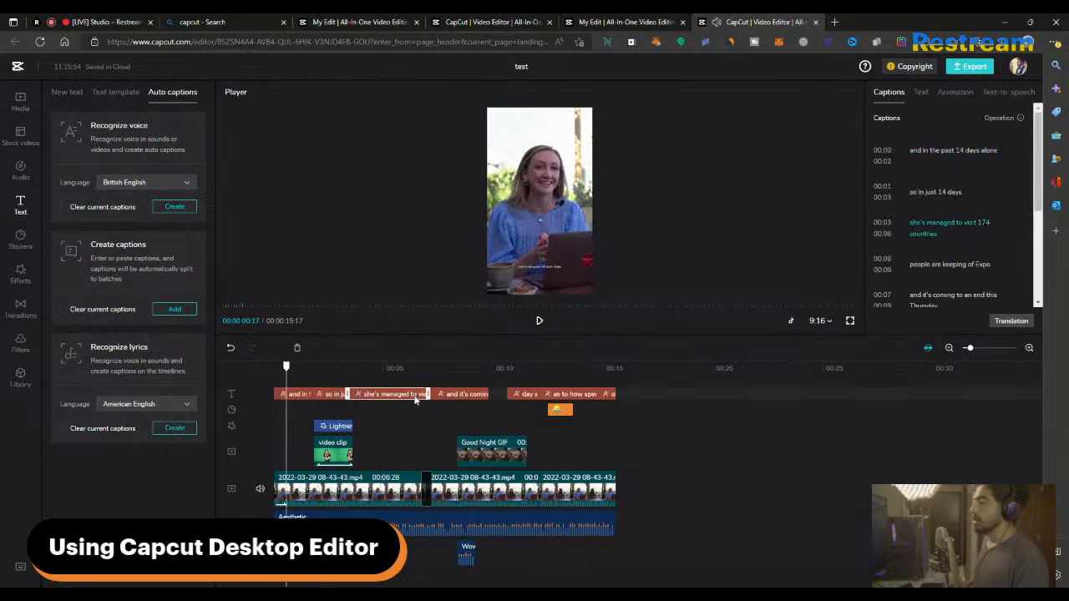
click(614, 383)
click(317, 400)
click(591, 400)
click(588, 398)
click(635, 395)
click(613, 396)
click(588, 397)
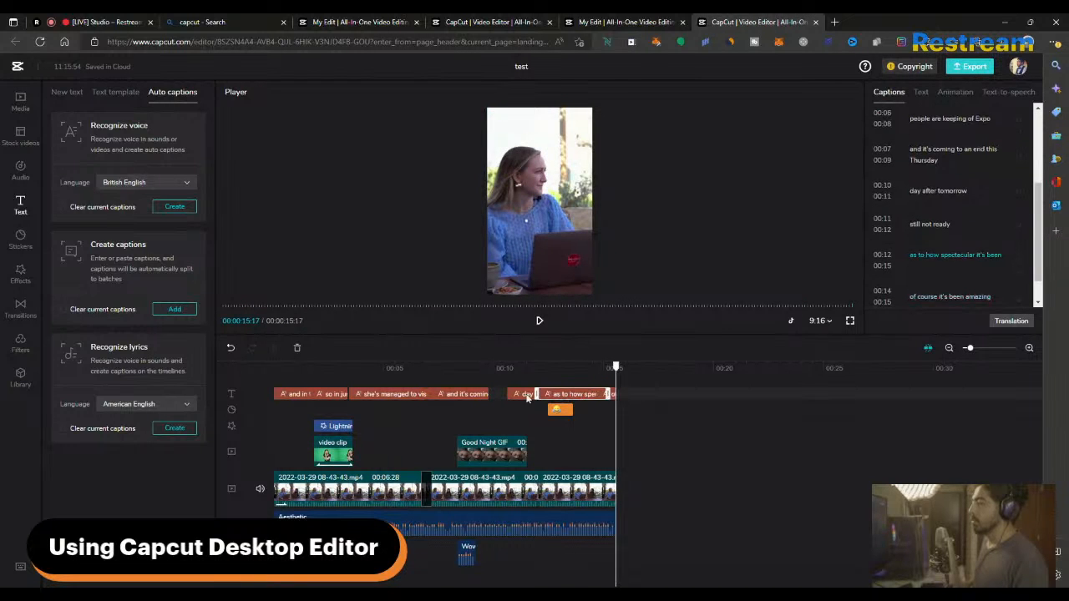
- Show the caption "and in the past 14 days alone" at 00:00:01:16 and enlarge it until it extends past both sides of the frame
click(325, 398)
click(338, 398)
click(288, 402)
click(307, 365)
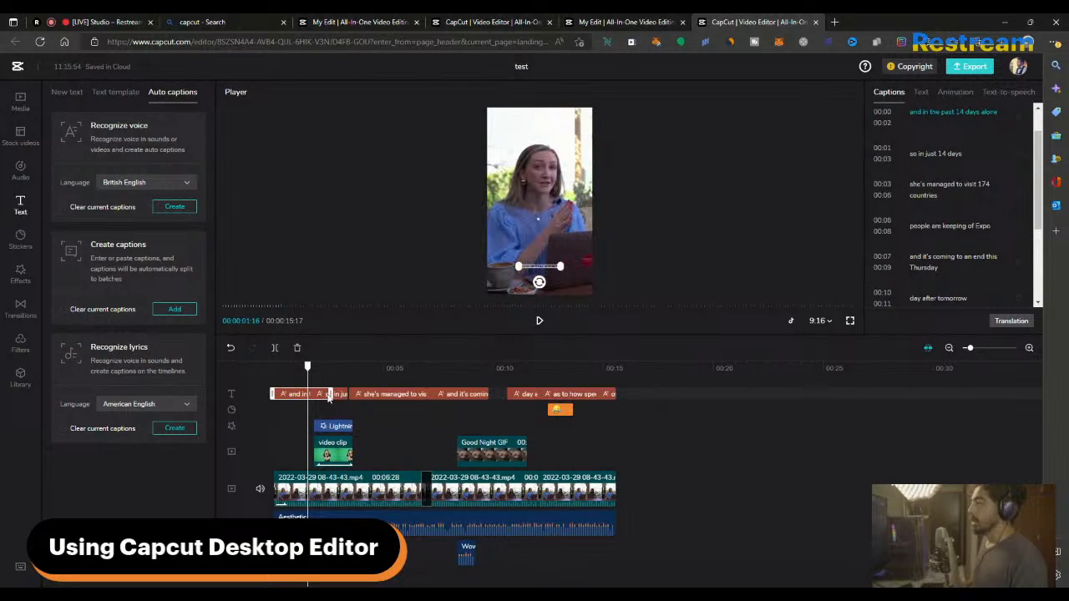
drag(561, 268, 595, 301)
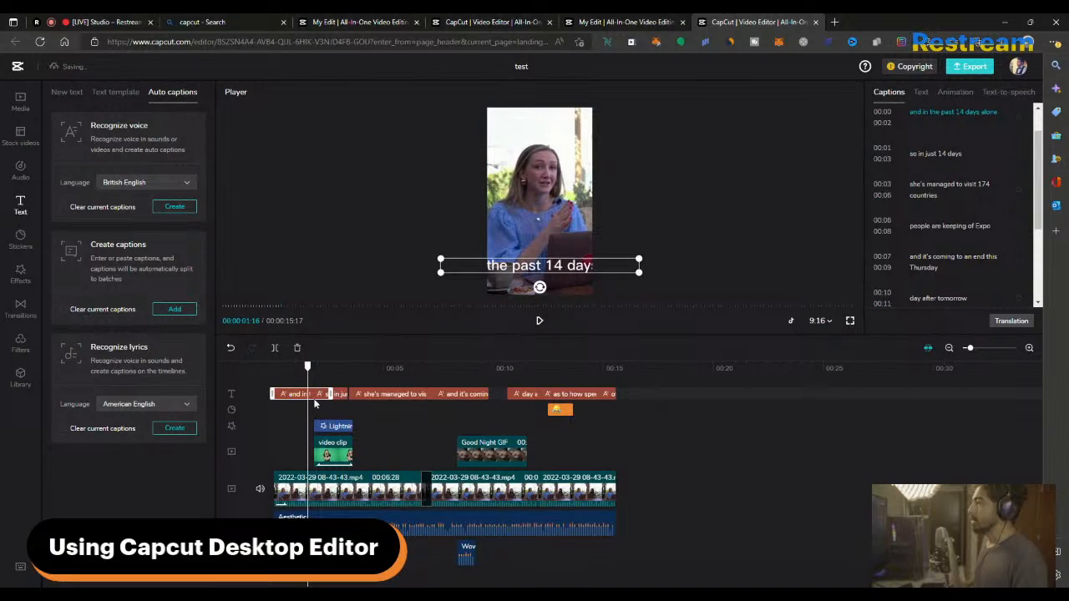
- Try breaking the first caption after "and in the", undoing each split, and reopen its text for editing
click(959, 112)
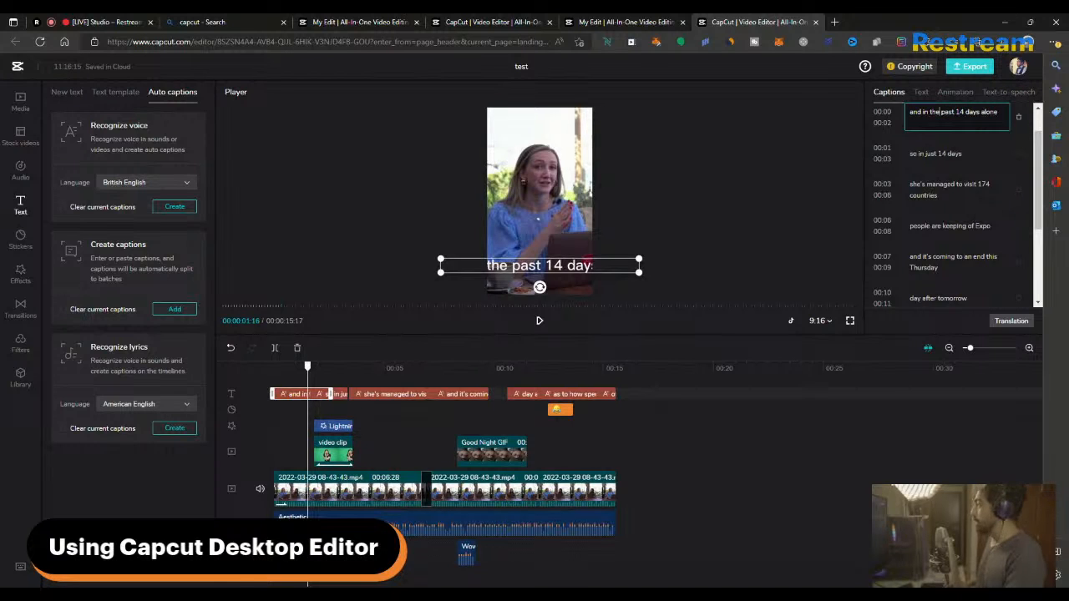
key(Return)
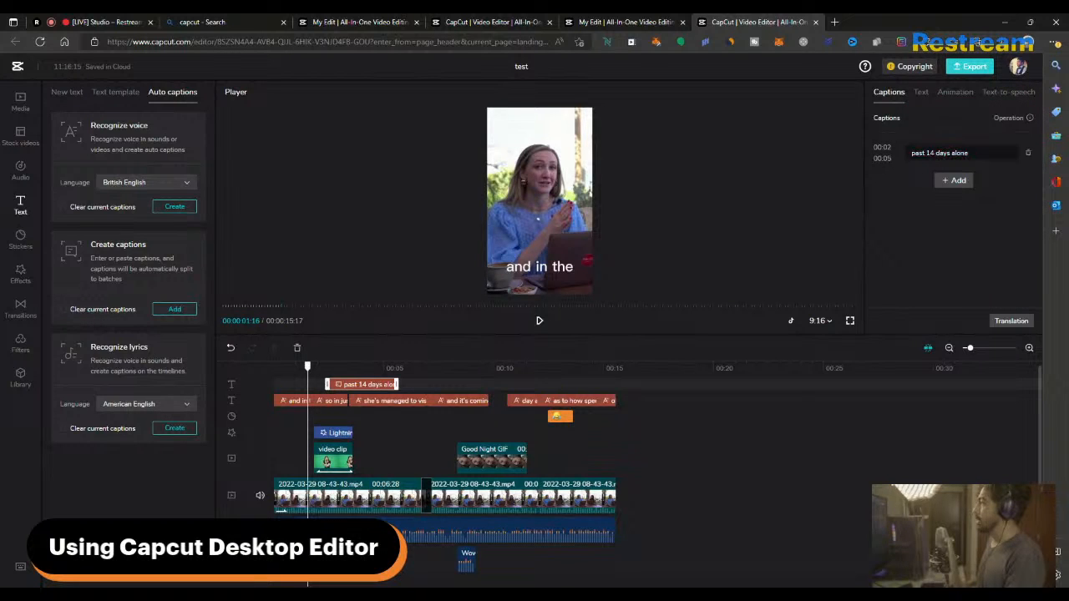
key(ctrl+z)
click(310, 393)
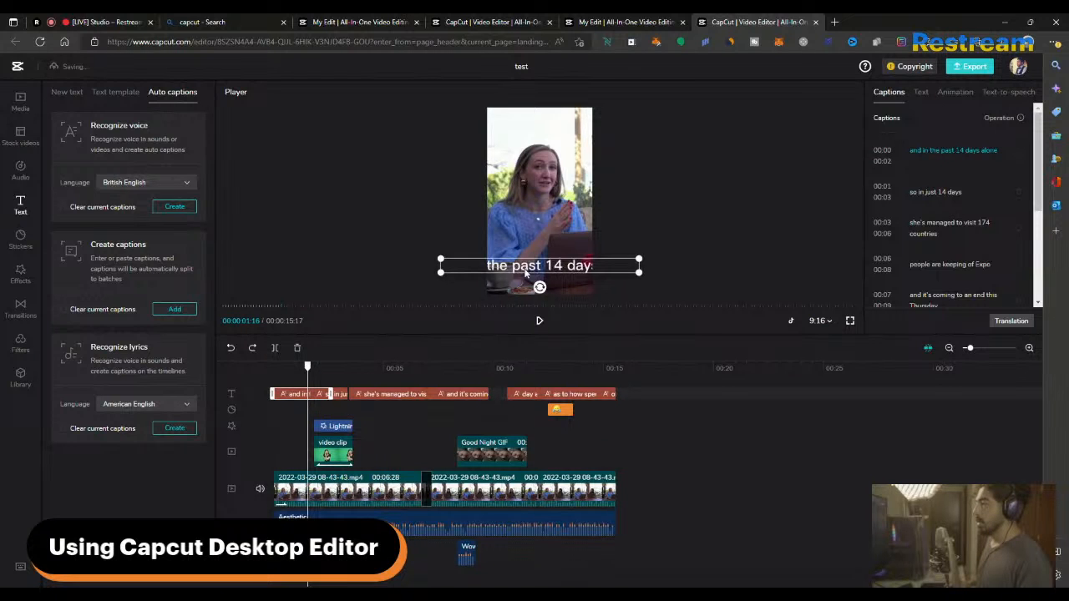
click(941, 150)
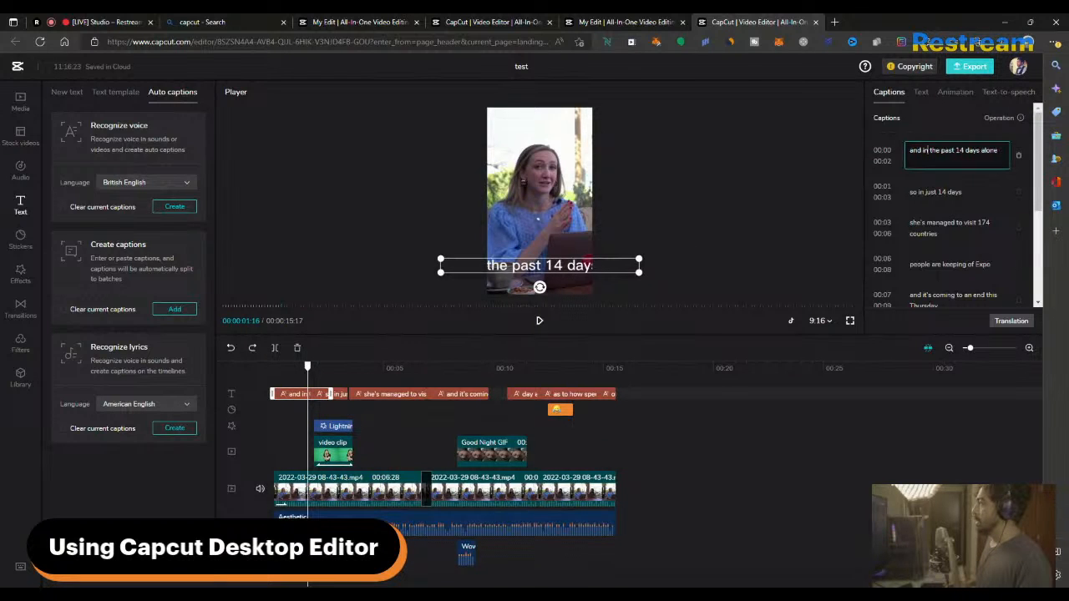
key(Return)
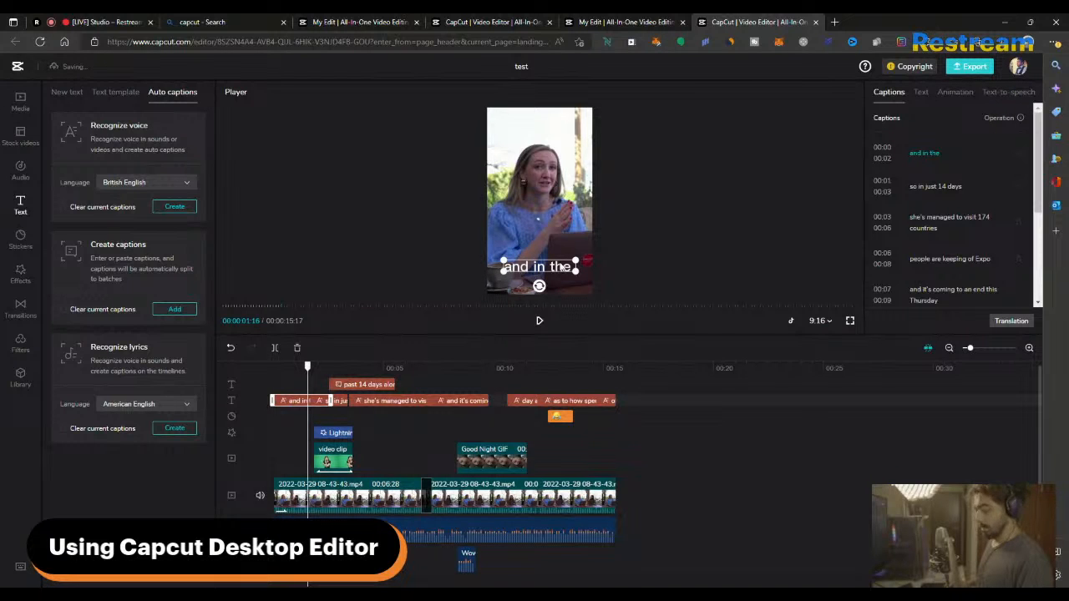
key(ctrl+z)
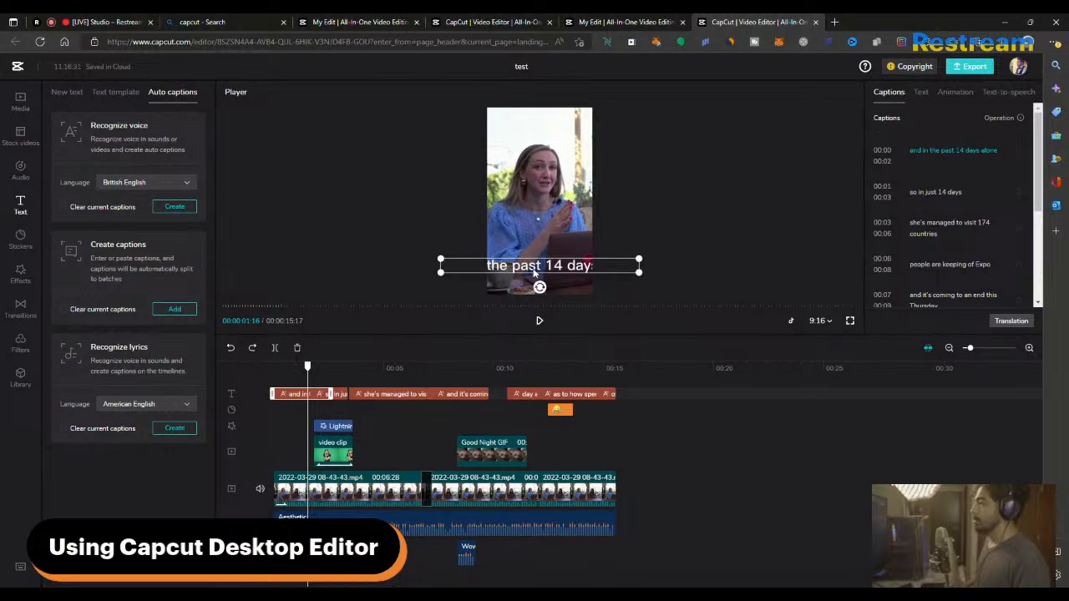
click(946, 152)
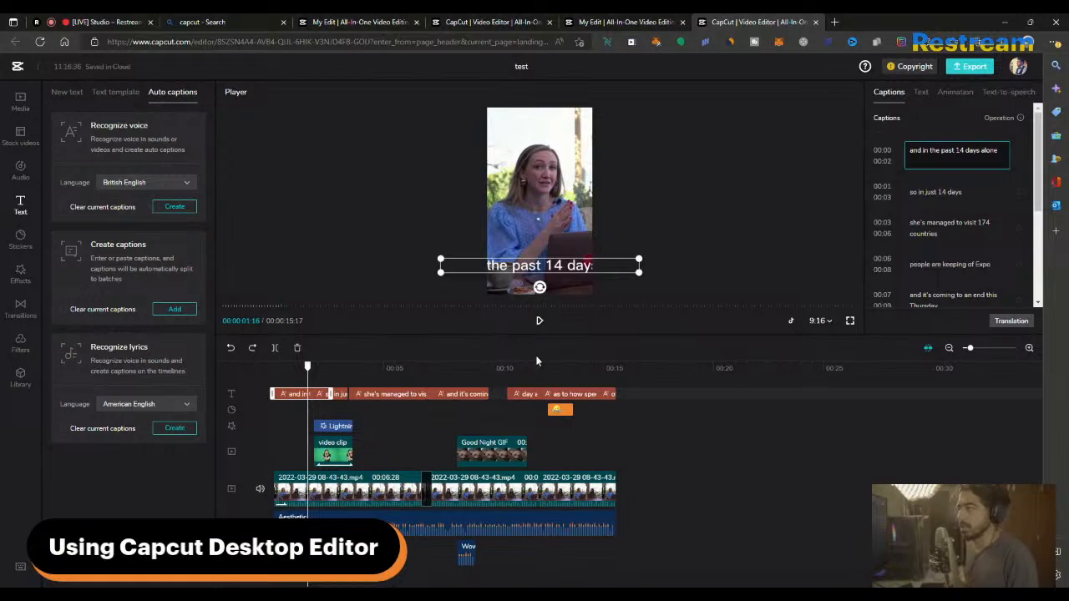
click(539, 271)
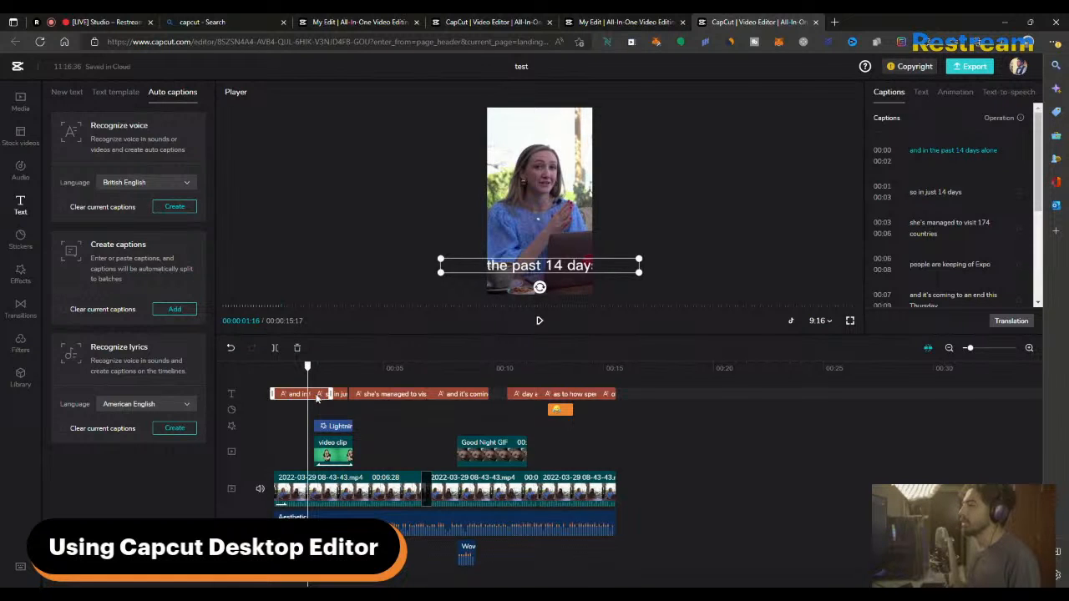
click(930, 151)
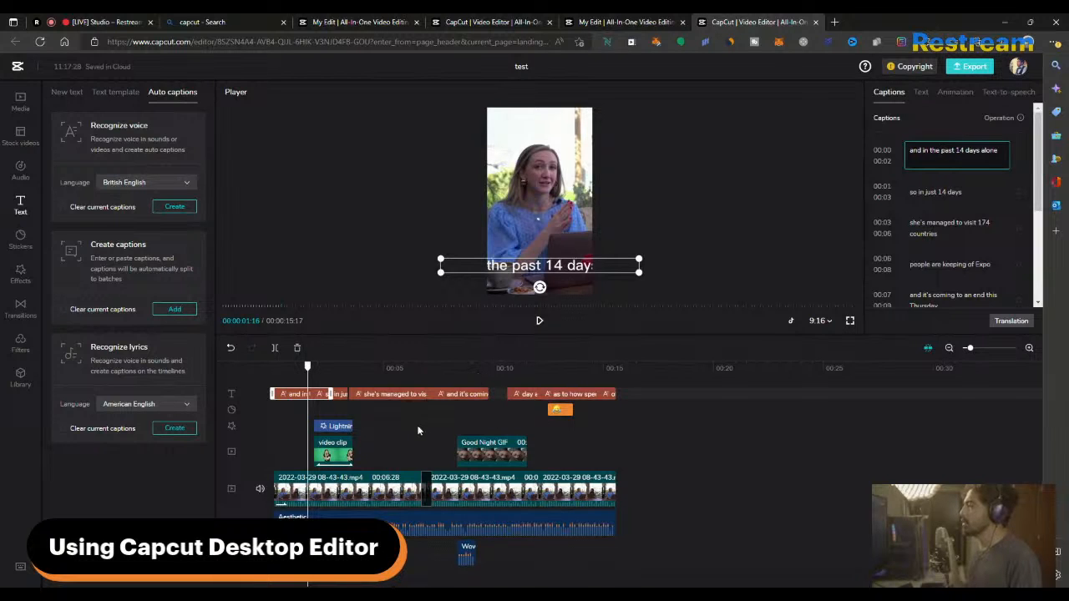
- Compare the size of the first caption with the captions that follow it, up to 00:00:08:02
click(370, 368)
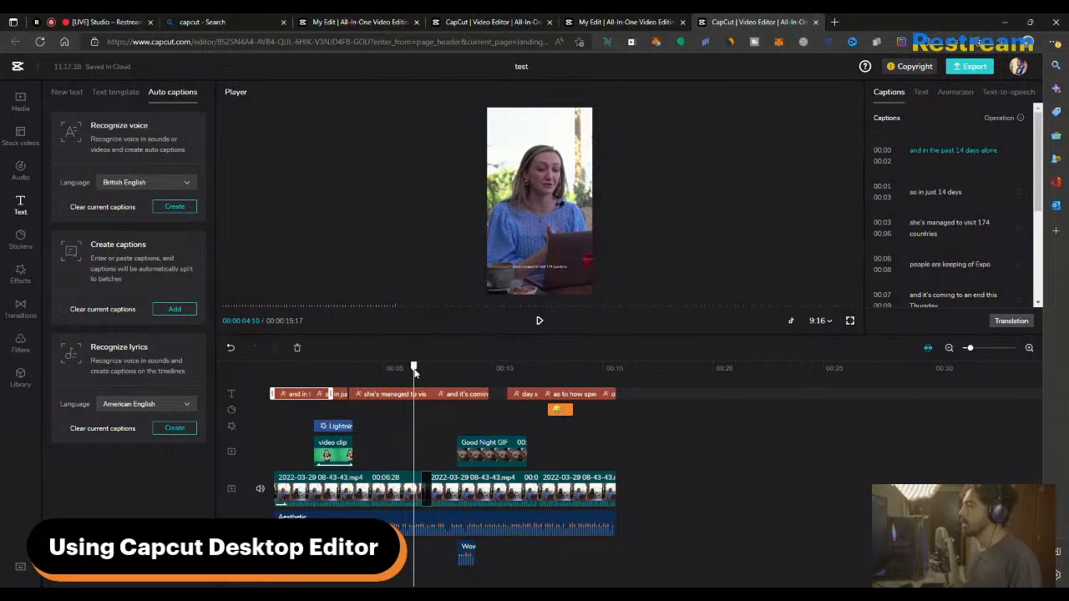
drag(341, 373, 320, 365)
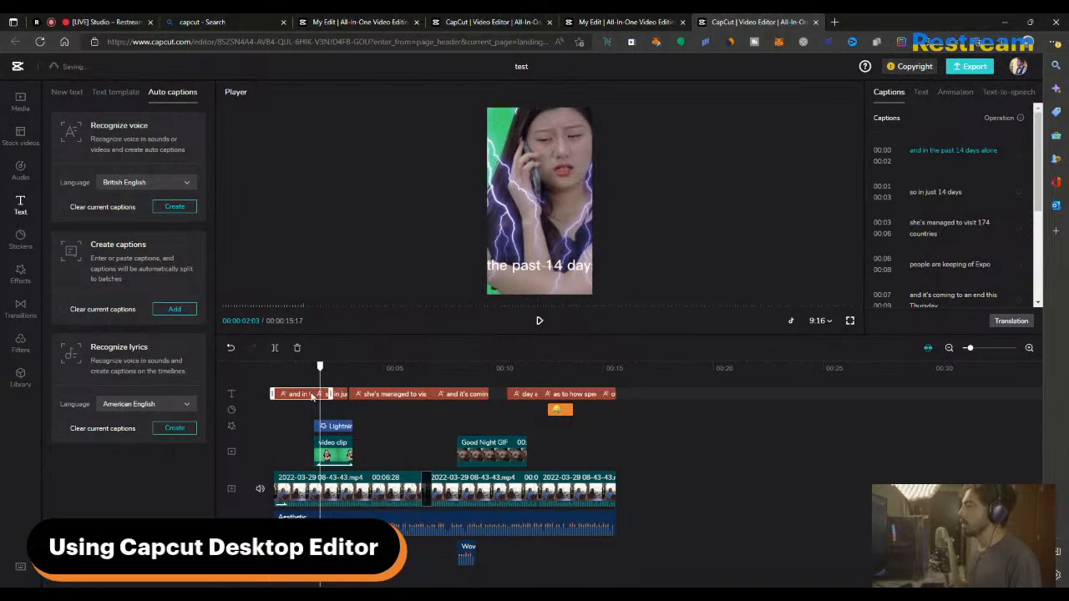
drag(326, 374, 338, 373)
click(342, 396)
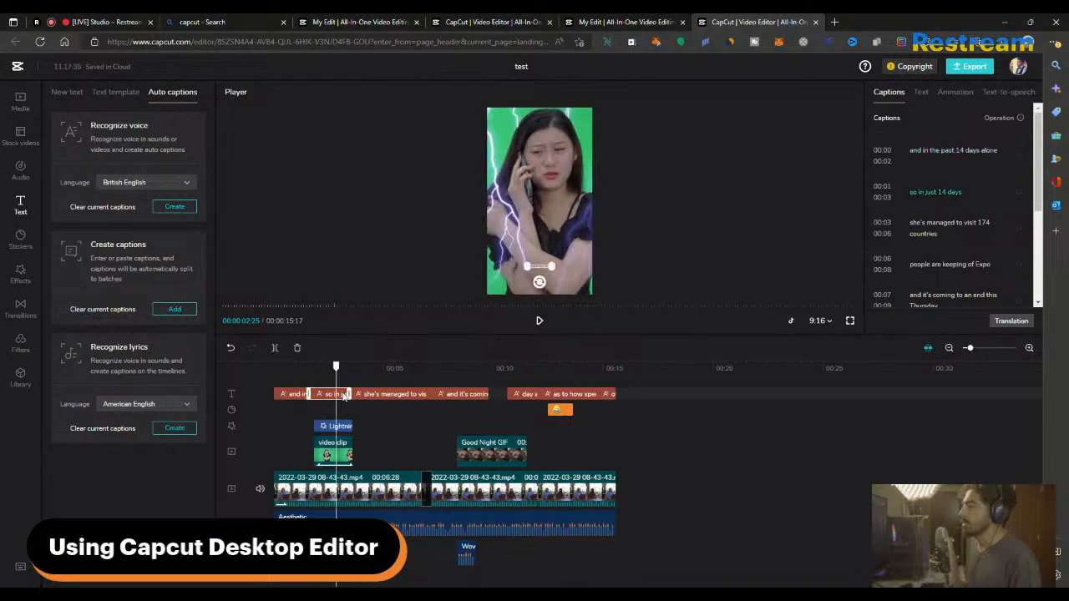
click(389, 394)
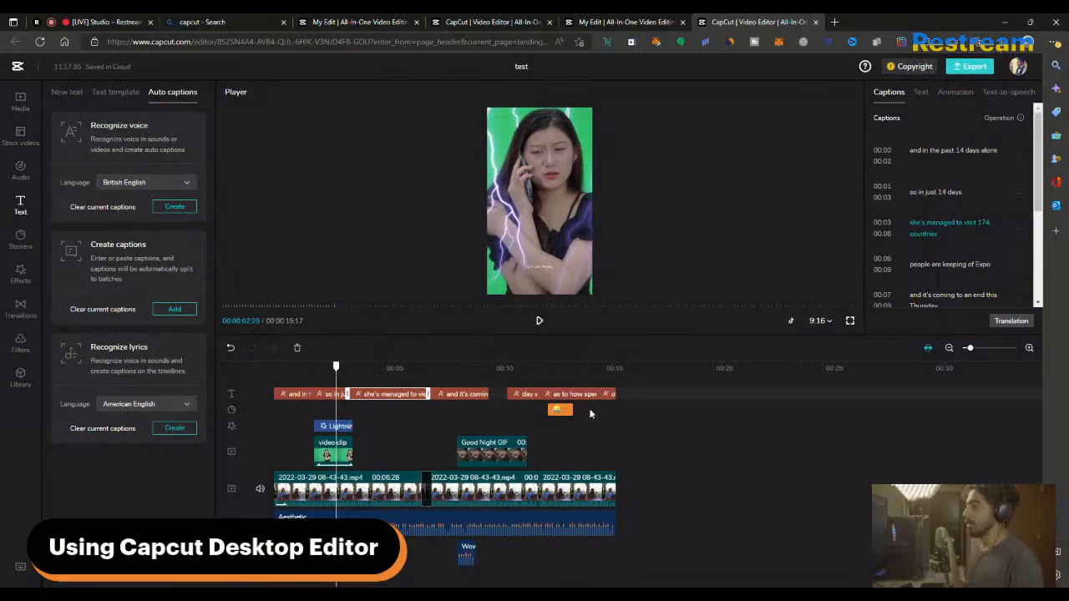
click(451, 368)
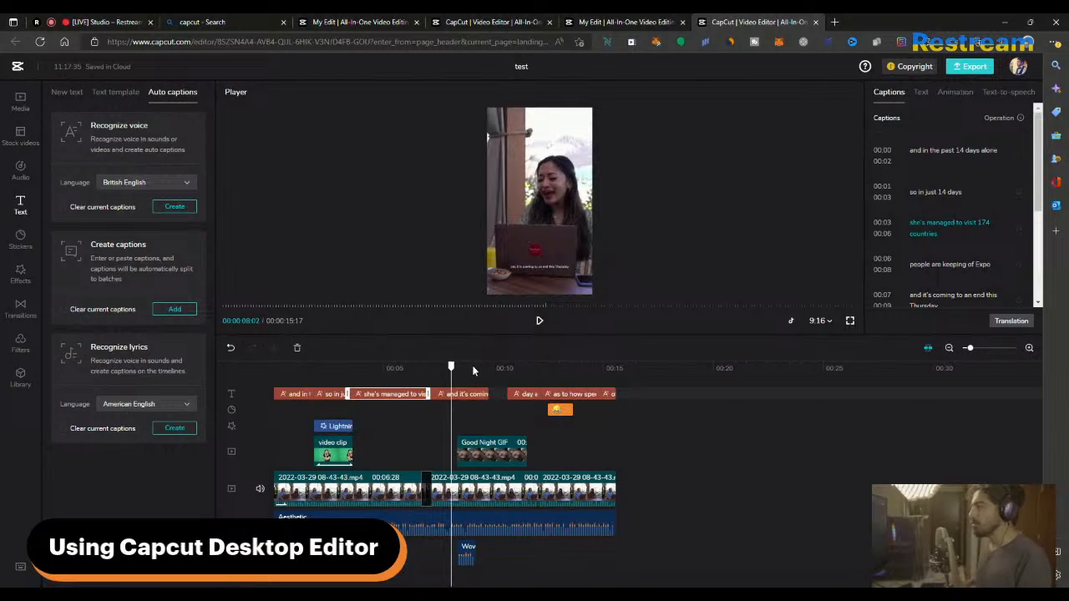
- Add the "NEVER GIVE UP" text template at 00:00:14:02, trim it to end with the last interview clip, and play it back
click(116, 95)
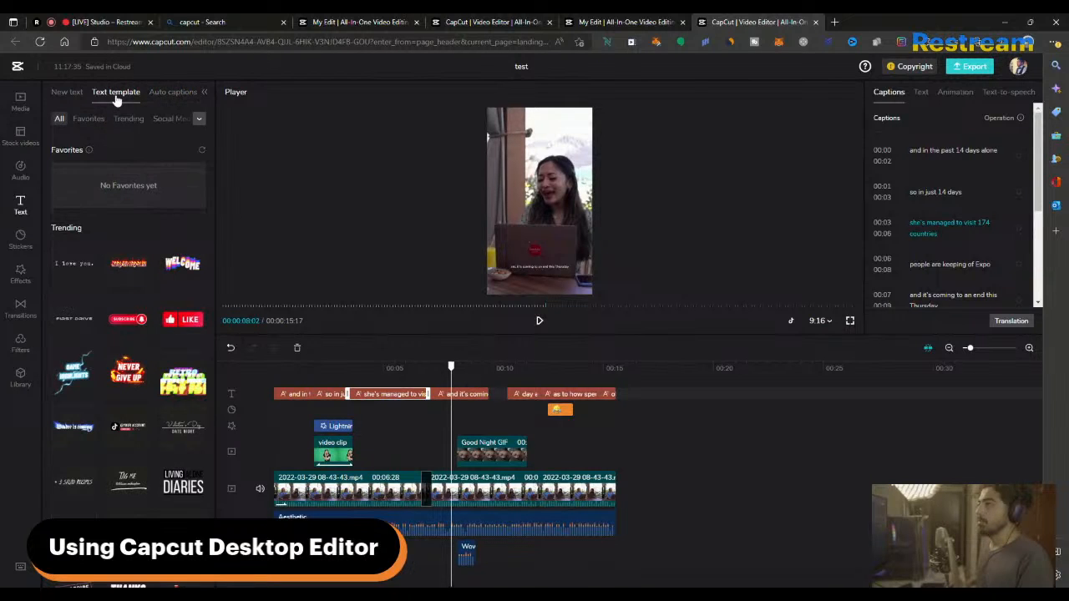
click(587, 371)
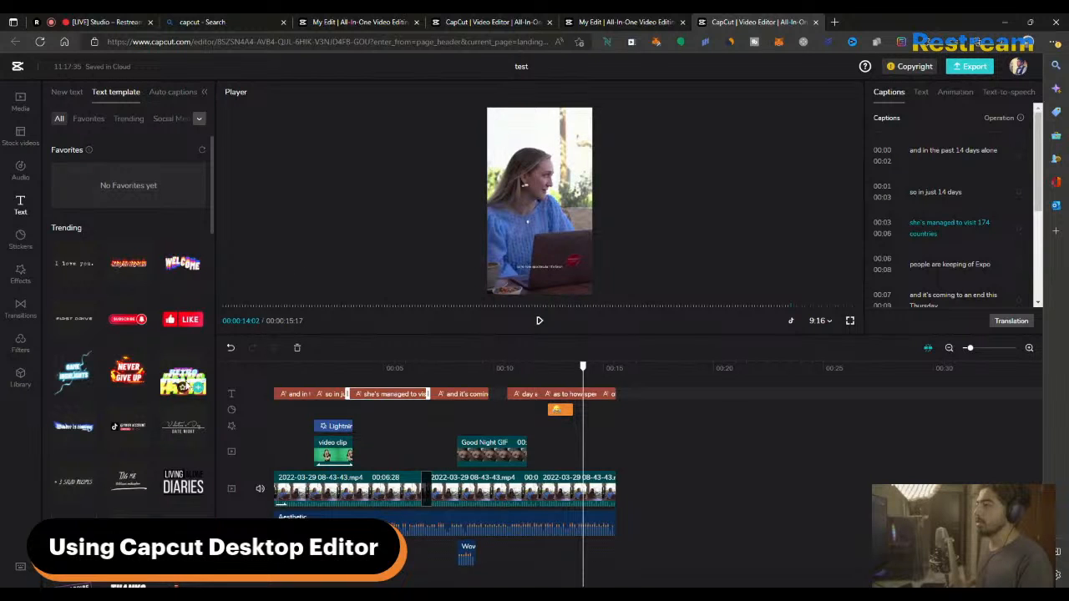
click(144, 389)
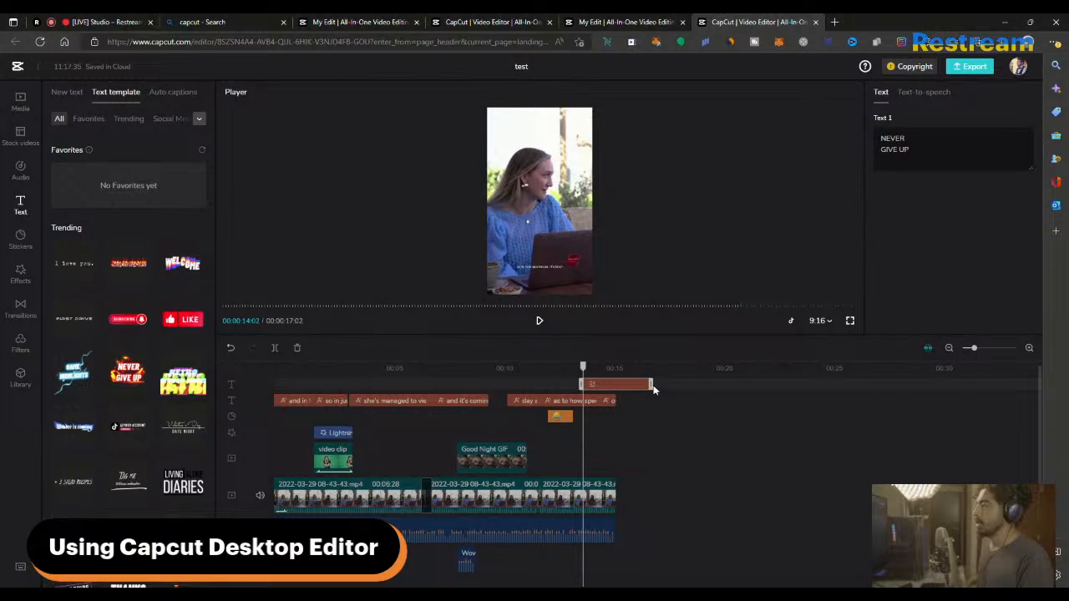
mouse_move(589, 368)
mouse_down()
mouse_move(624, 385)
mouse_move(577, 368)
mouse_up()
key(space)
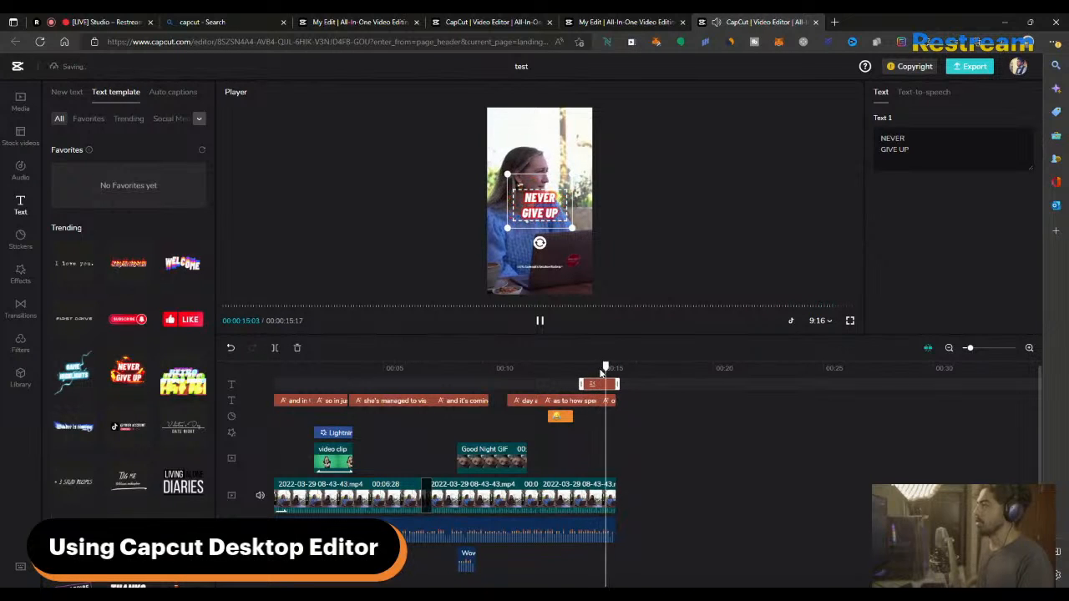
- Review the second half of the clip and look over the media, stock video, audio and text libraries
drag(594, 368, 561, 368)
click(508, 368)
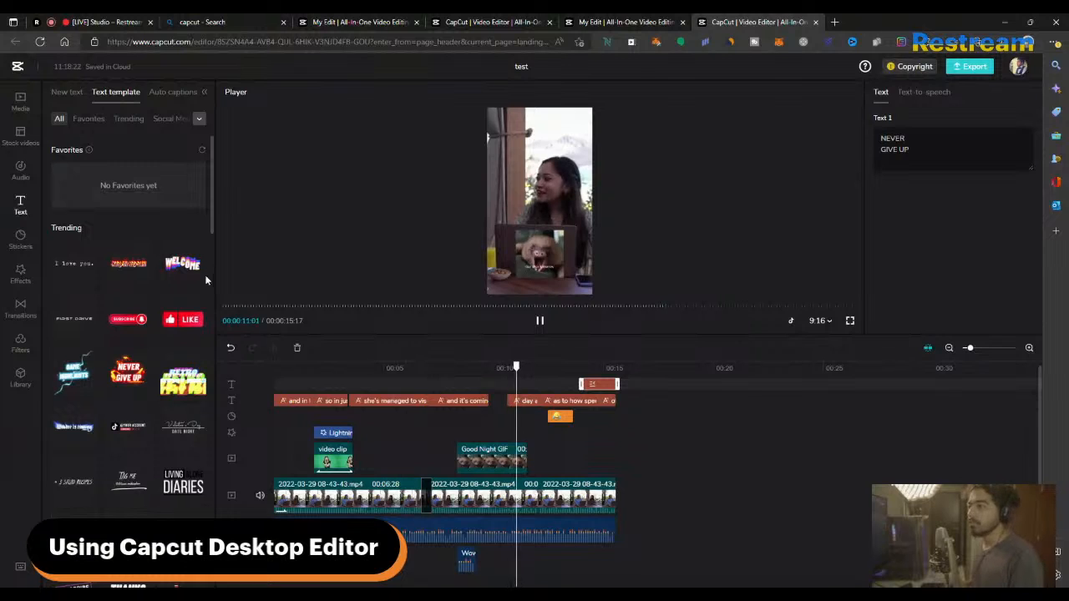
click(519, 368)
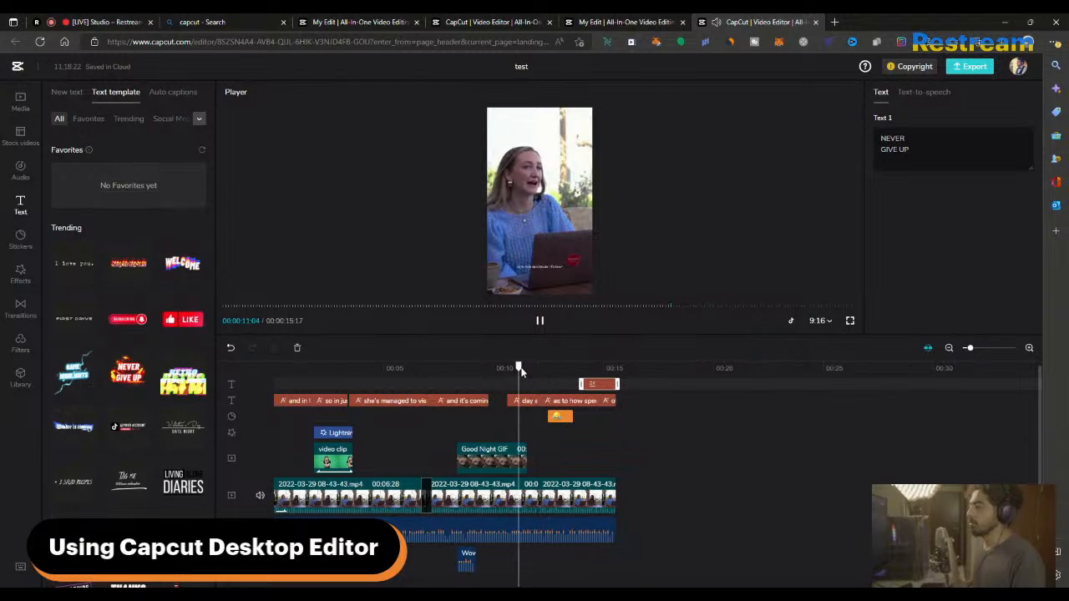
click(70, 97)
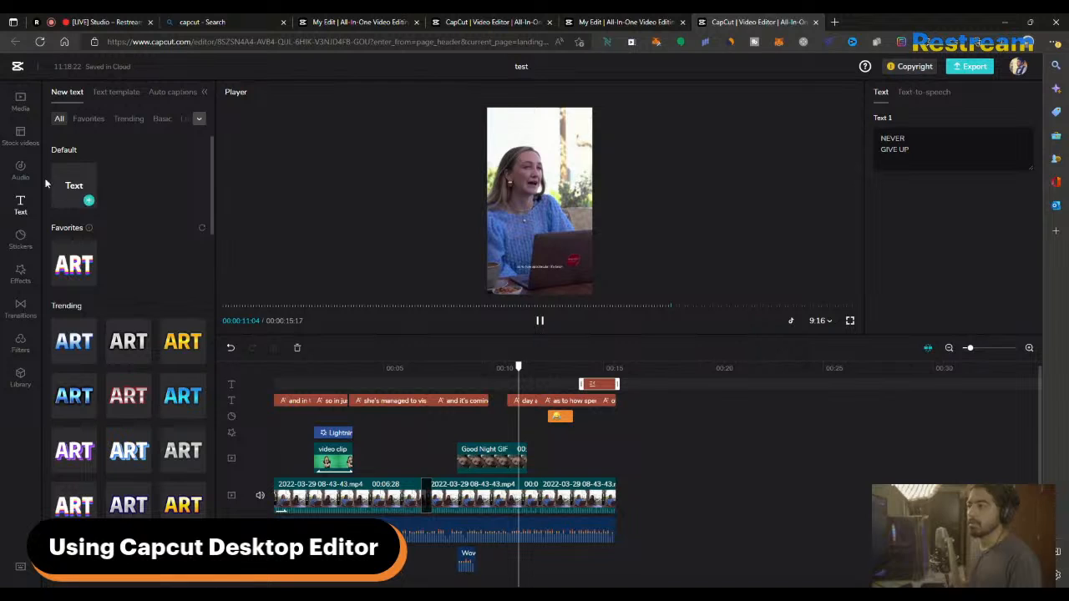
click(20, 172)
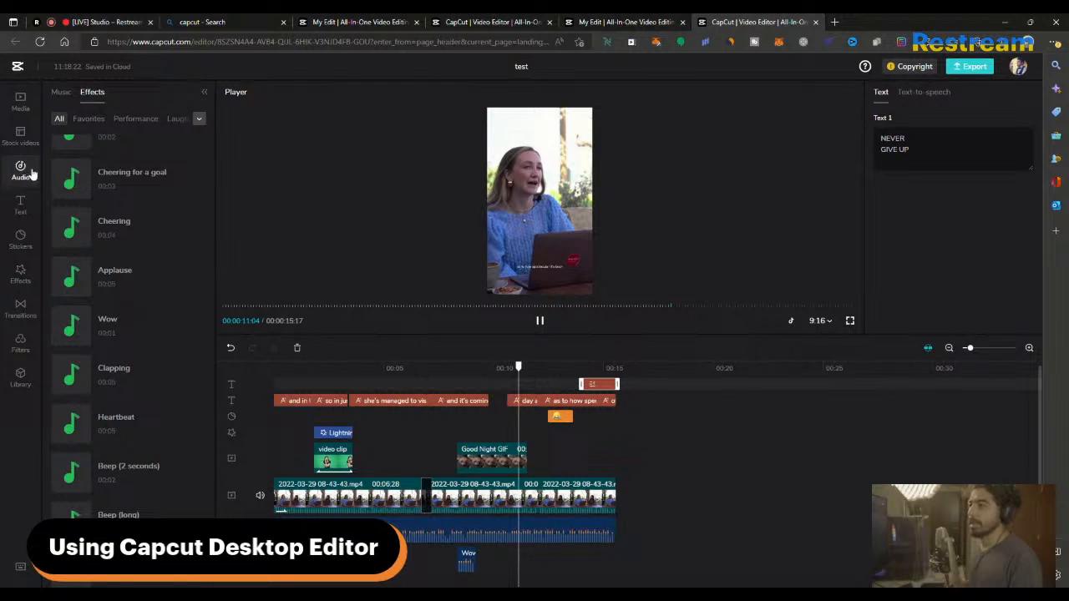
click(21, 136)
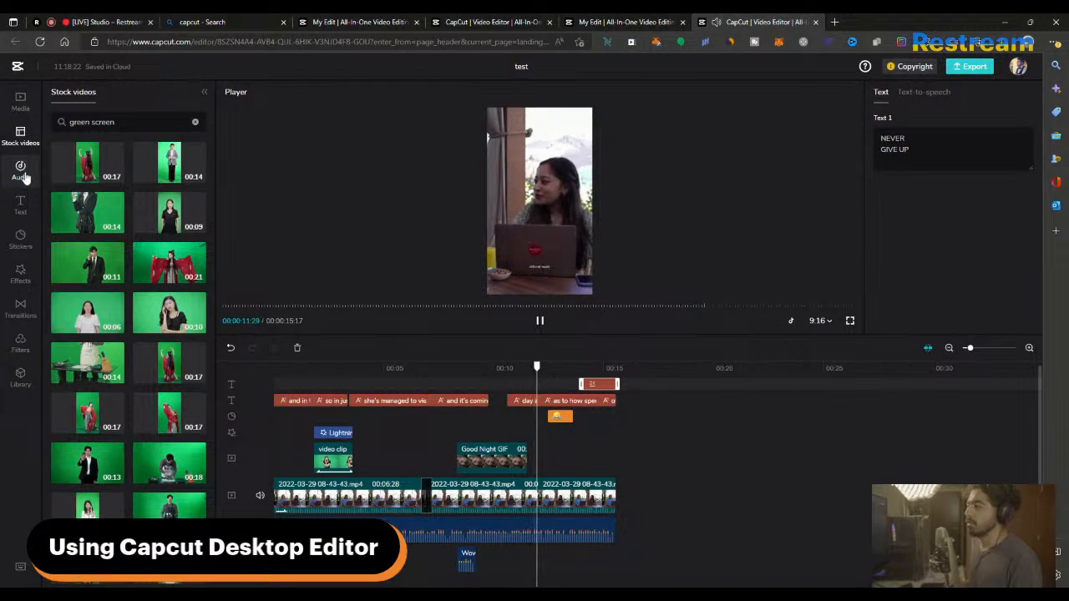
click(473, 370)
click(440, 370)
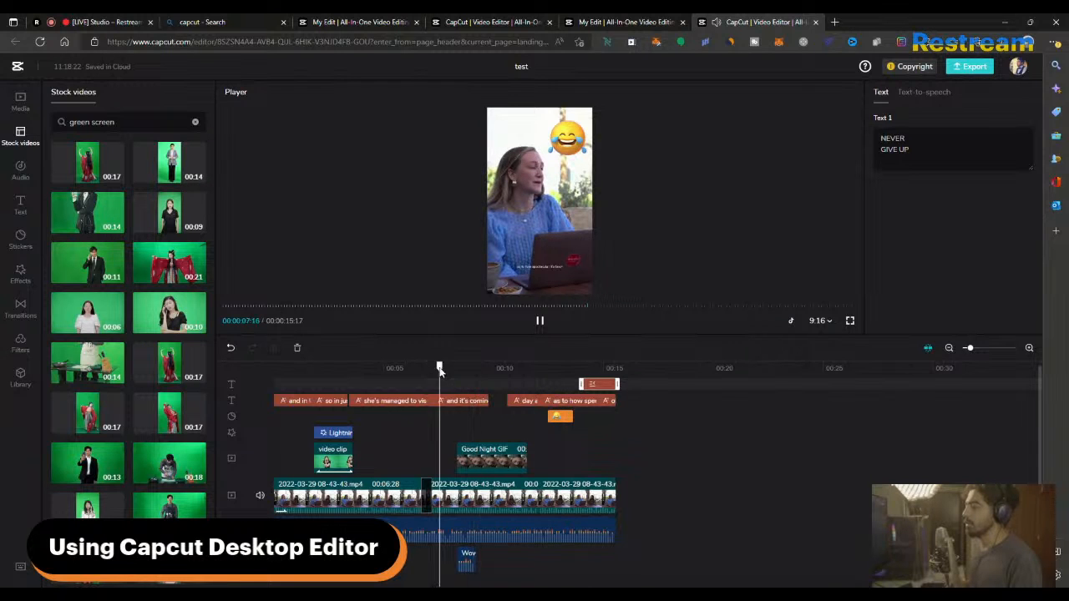
click(531, 388)
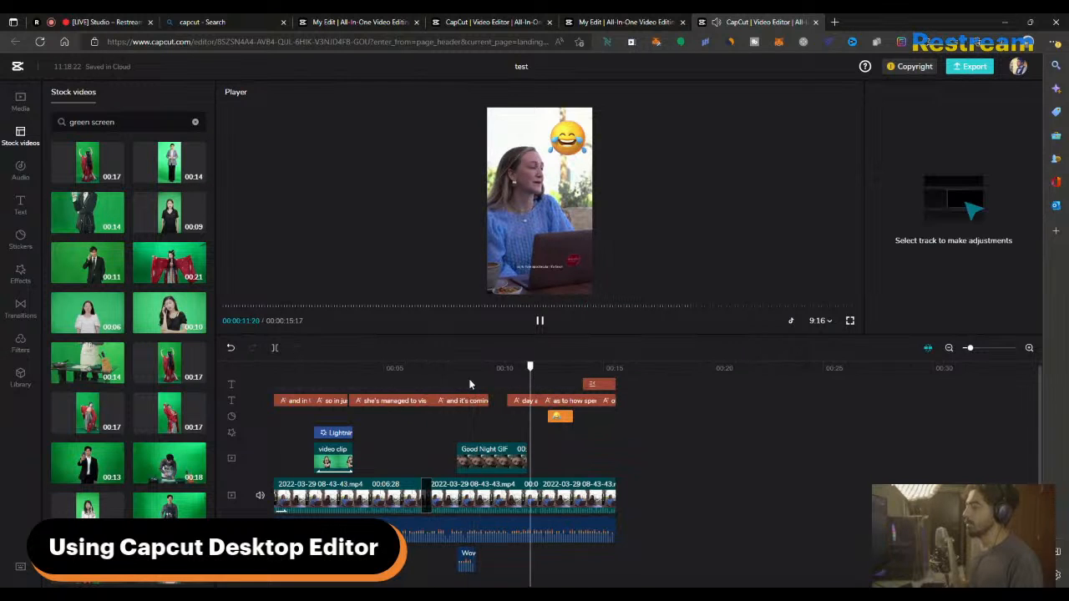
click(20, 102)
click(20, 135)
click(20, 171)
click(21, 207)
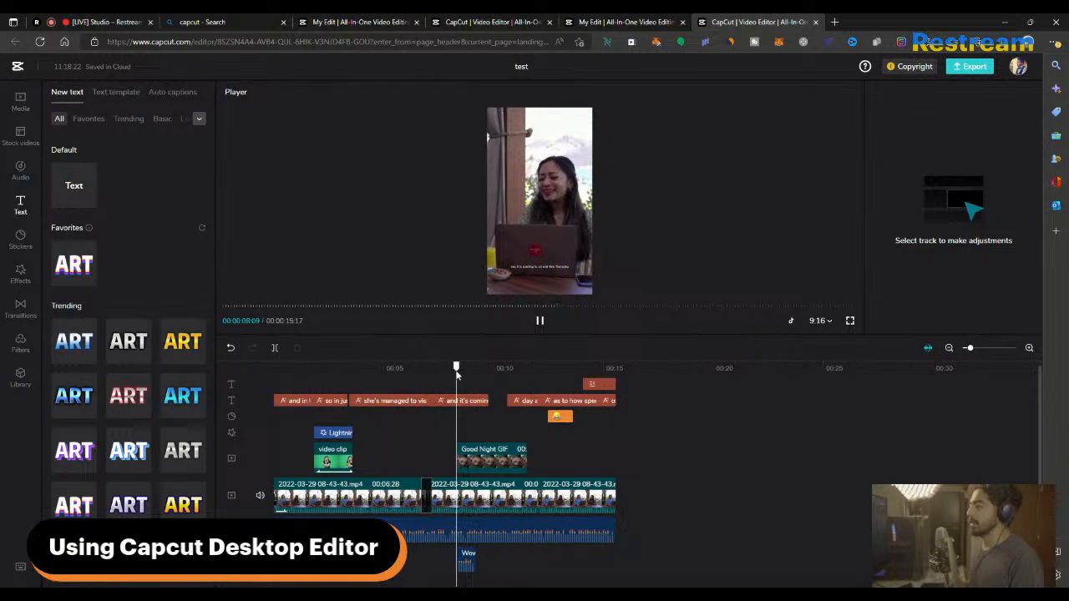
- Trim the start of the first caption so it begins at about 00:01, and go to 00:00:00:02
drag(296, 372, 258, 373)
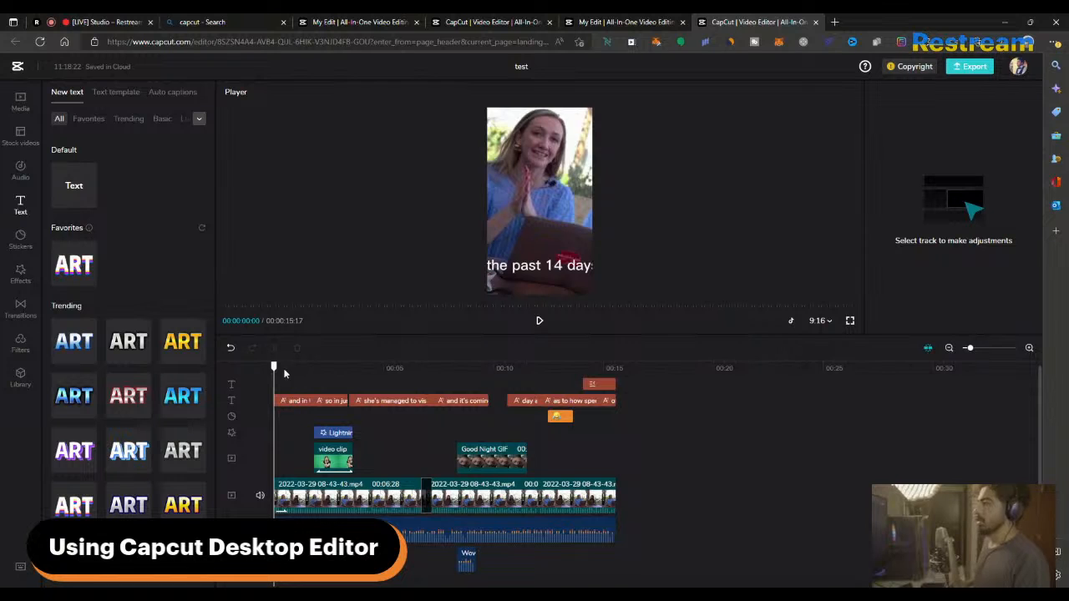
click(298, 403)
drag(272, 401, 277, 370)
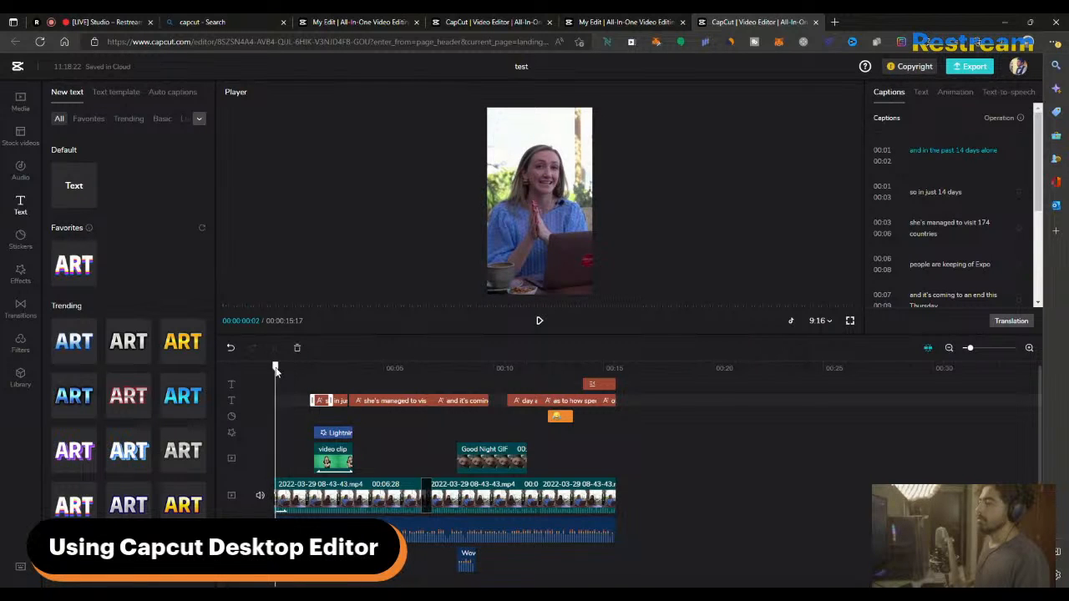
- Search the stock videos for "island"
click(20, 136)
click(117, 124)
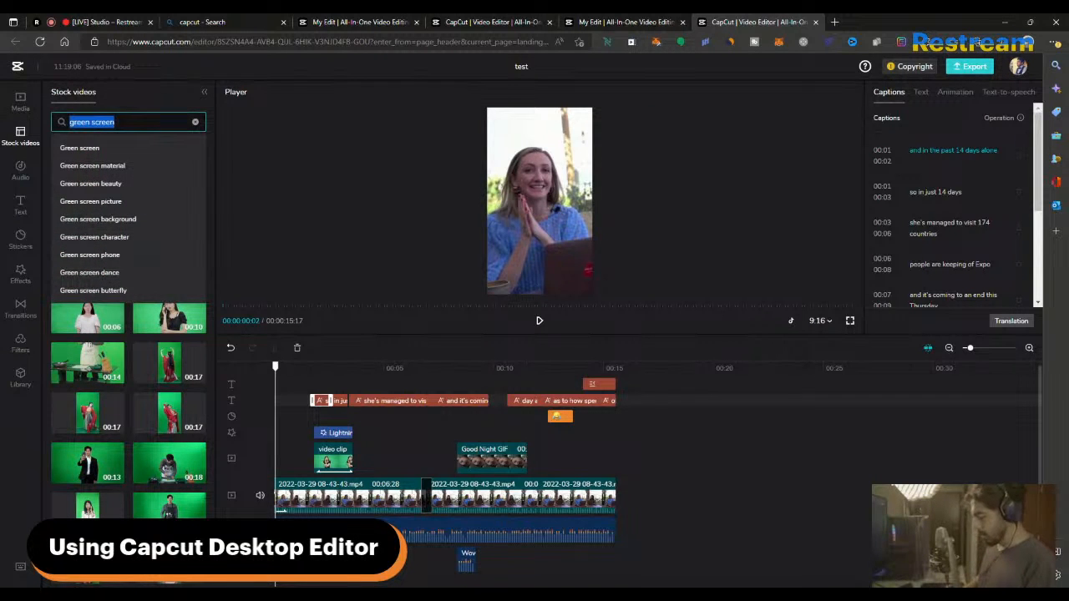
text(island)
key(Return)
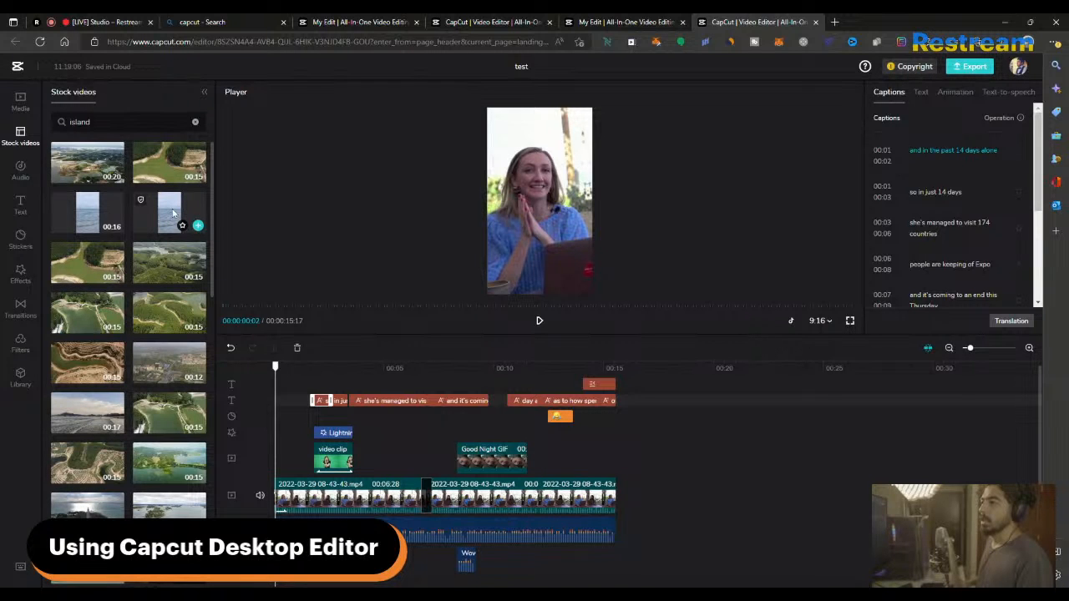
- Append the vertical sea clip from the stock videos to the end of the main track at 00:00:15:17
click(116, 226)
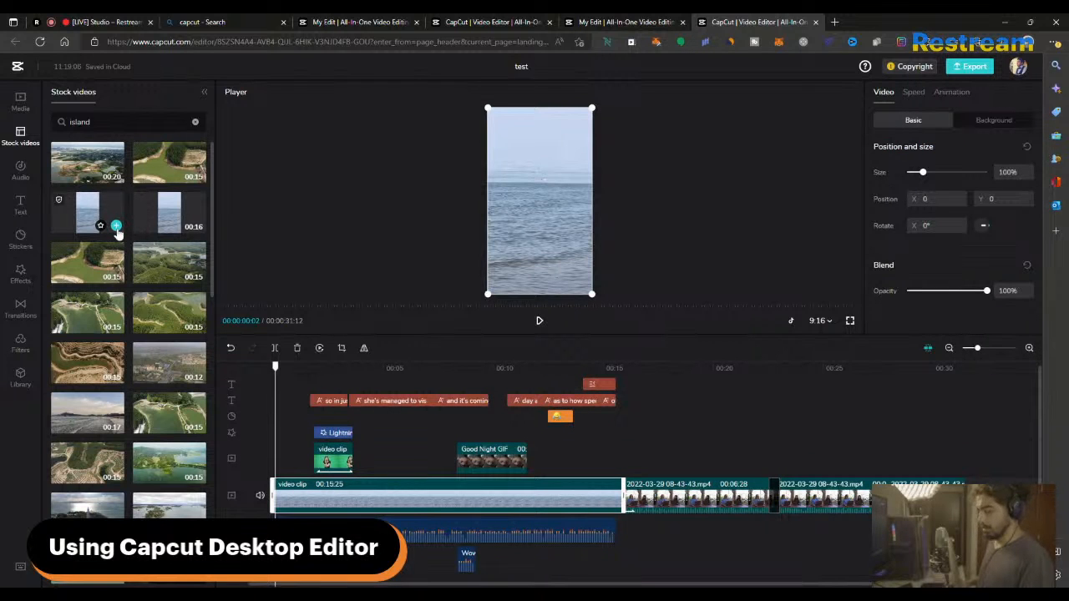
click(669, 370)
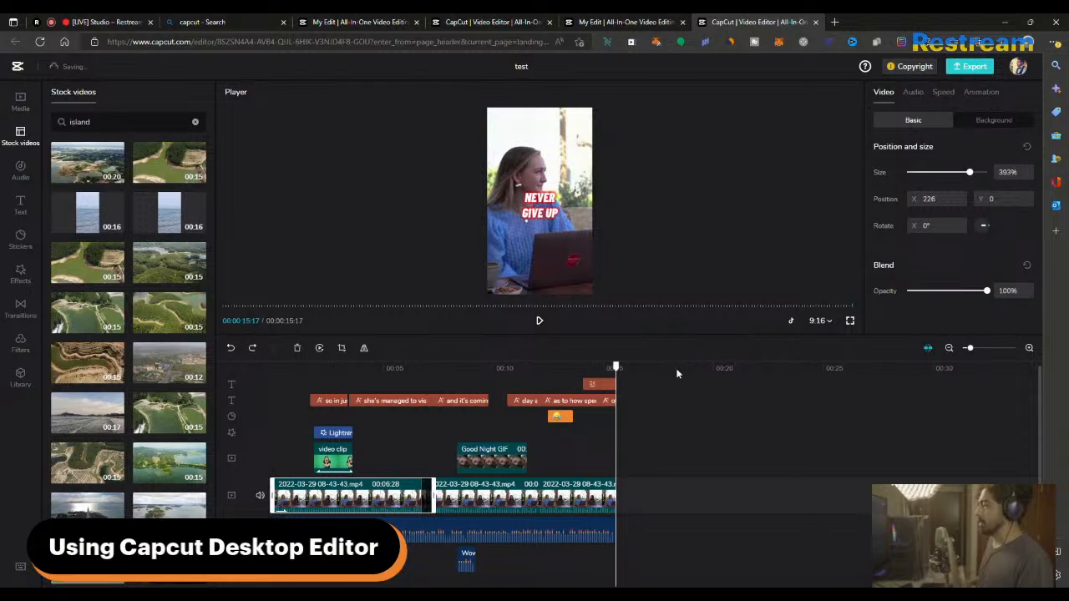
click(116, 233)
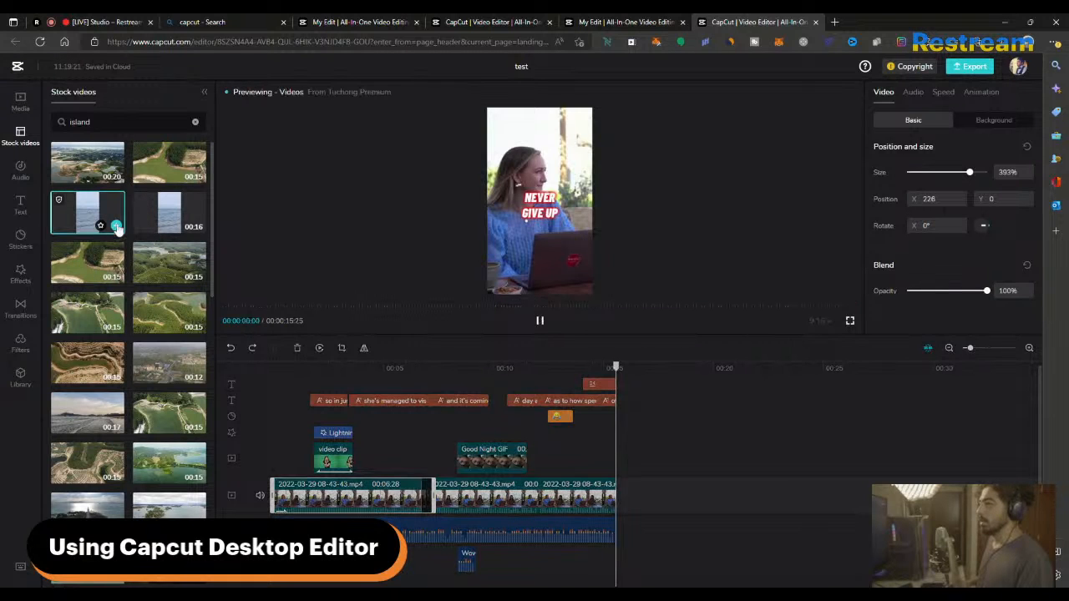
click(117, 227)
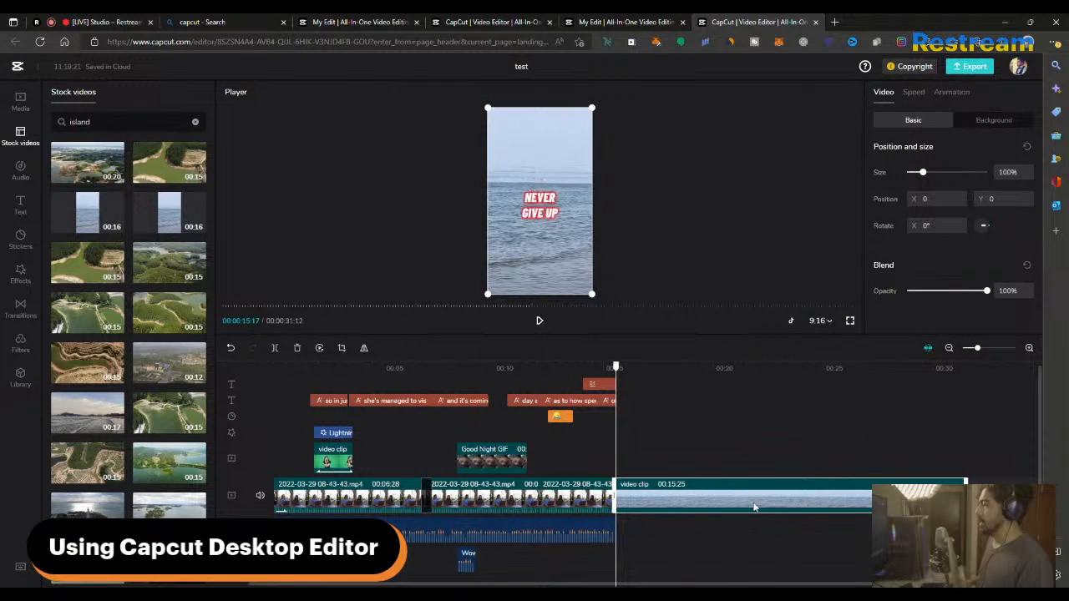
- Move the sea clip to the overlay track at the timeline's start and trim it to about one second
drag(918, 497, 284, 459)
click(290, 375)
drag(289, 375, 274, 371)
drag(313, 459, 303, 458)
key(space)
key(space)
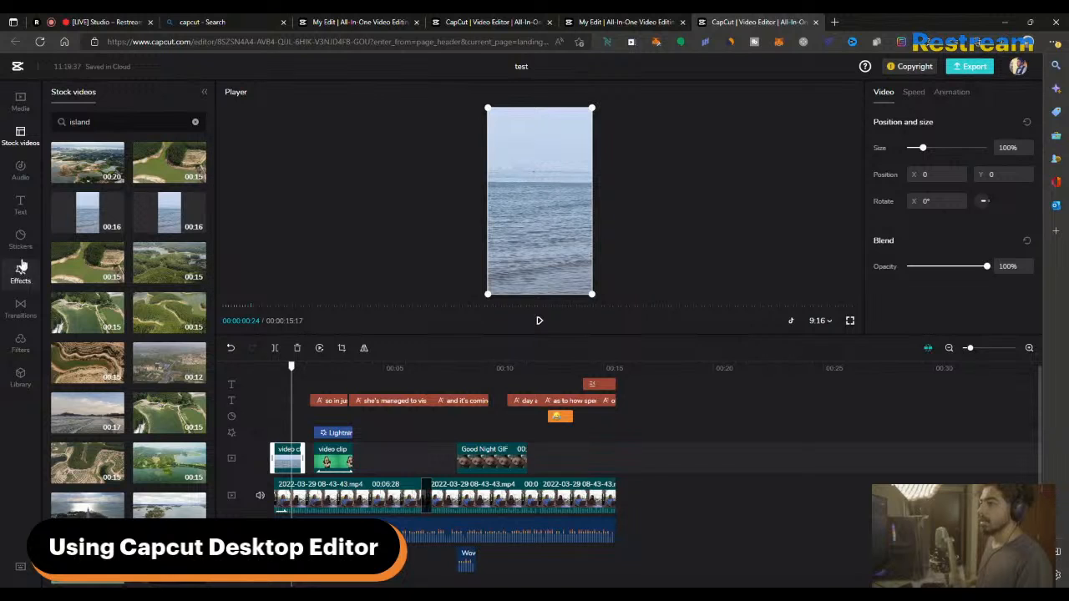
click(345, 506)
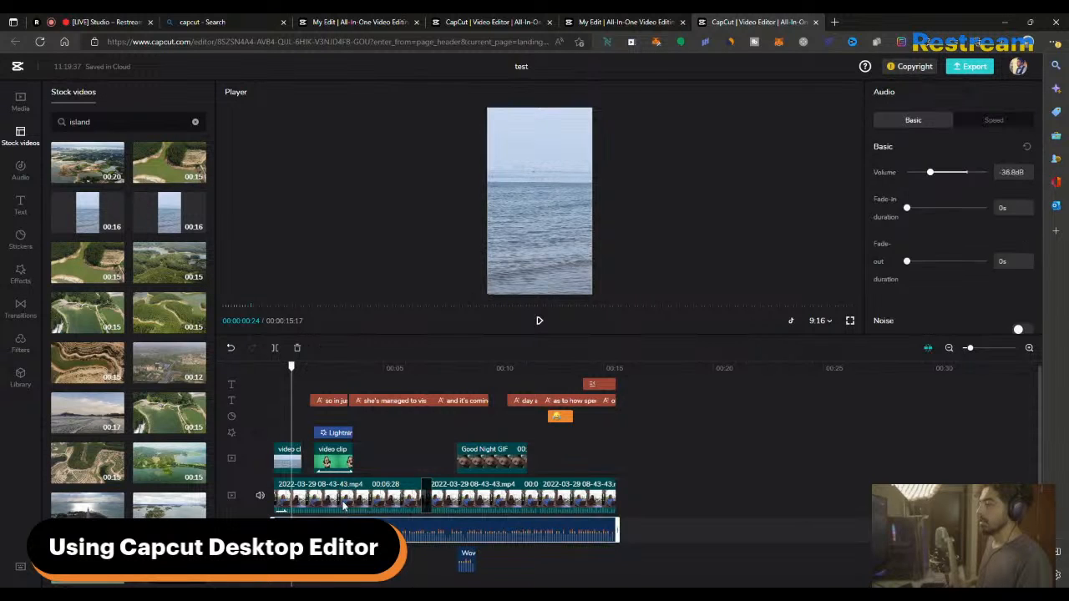
click(562, 519)
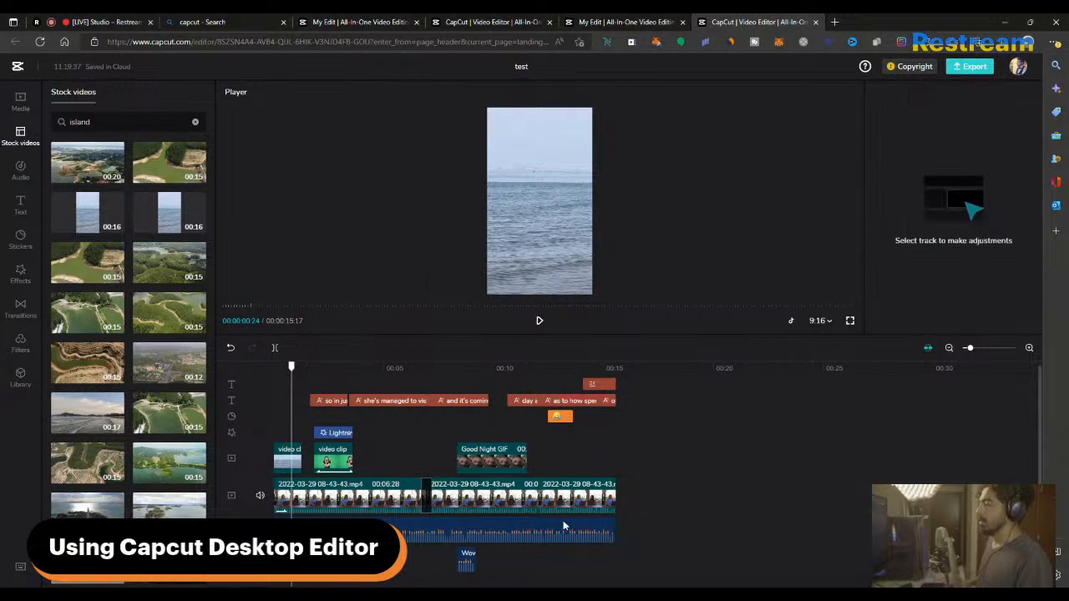
click(431, 538)
click(339, 537)
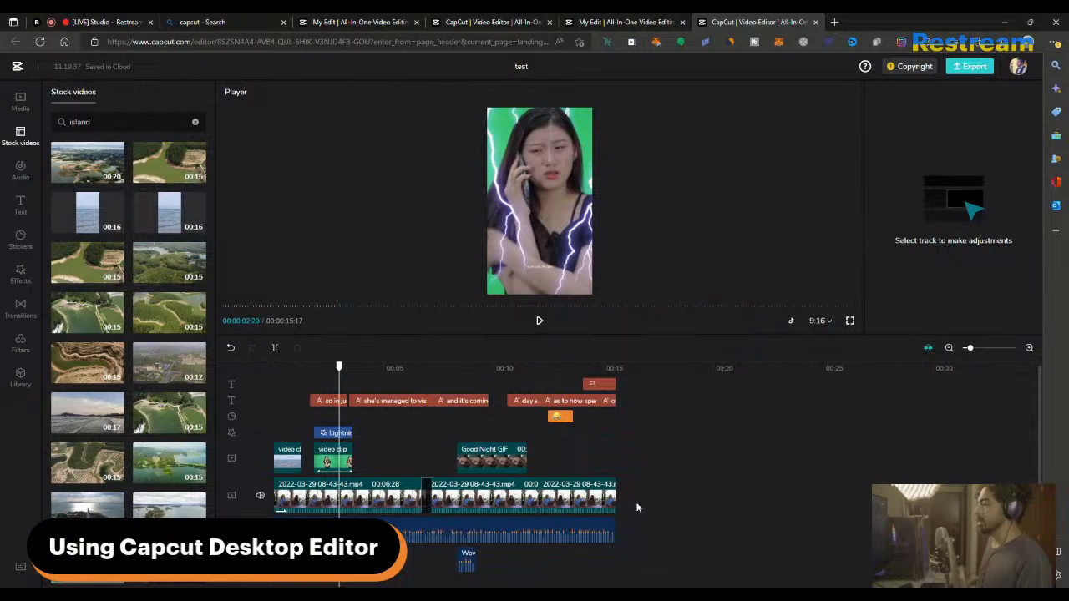
- Play the first second of the edit from 00:00:00:00 to review the sea clip overlay
click(290, 461)
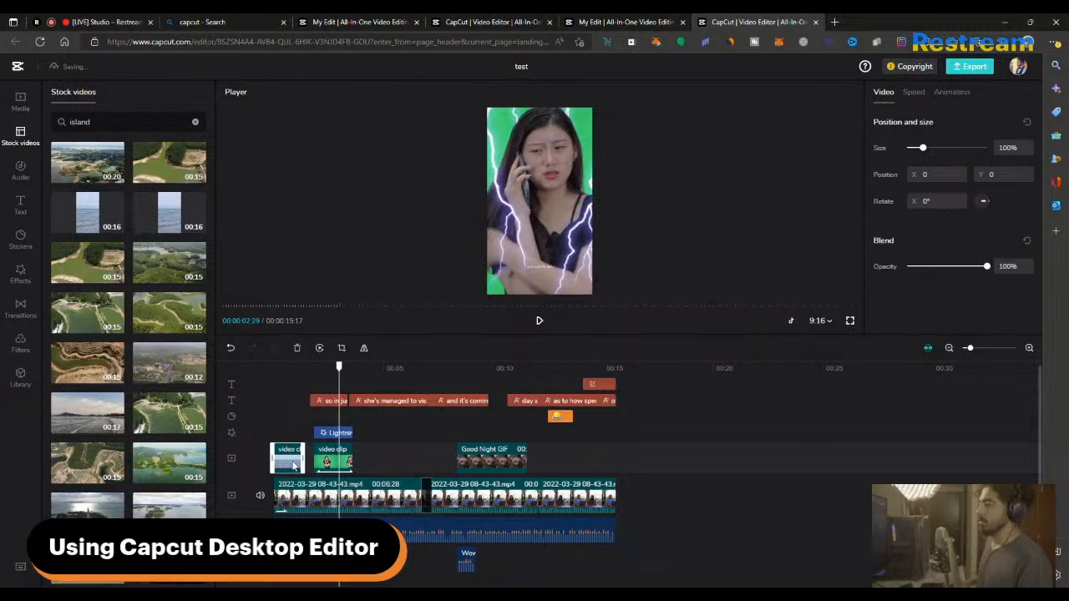
click(284, 388)
click(272, 369)
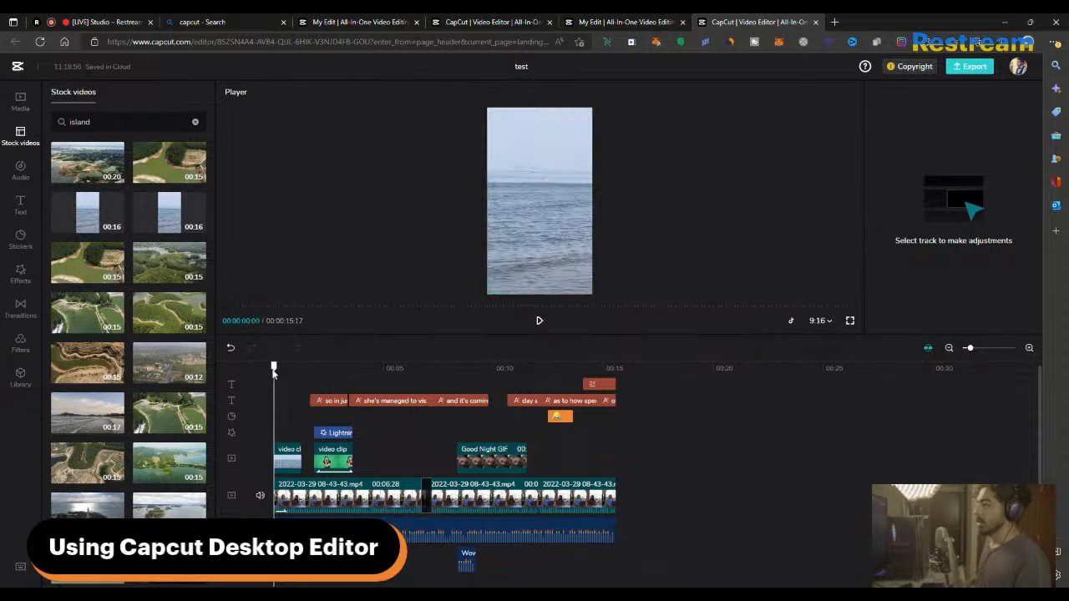
key(space)
key(space)
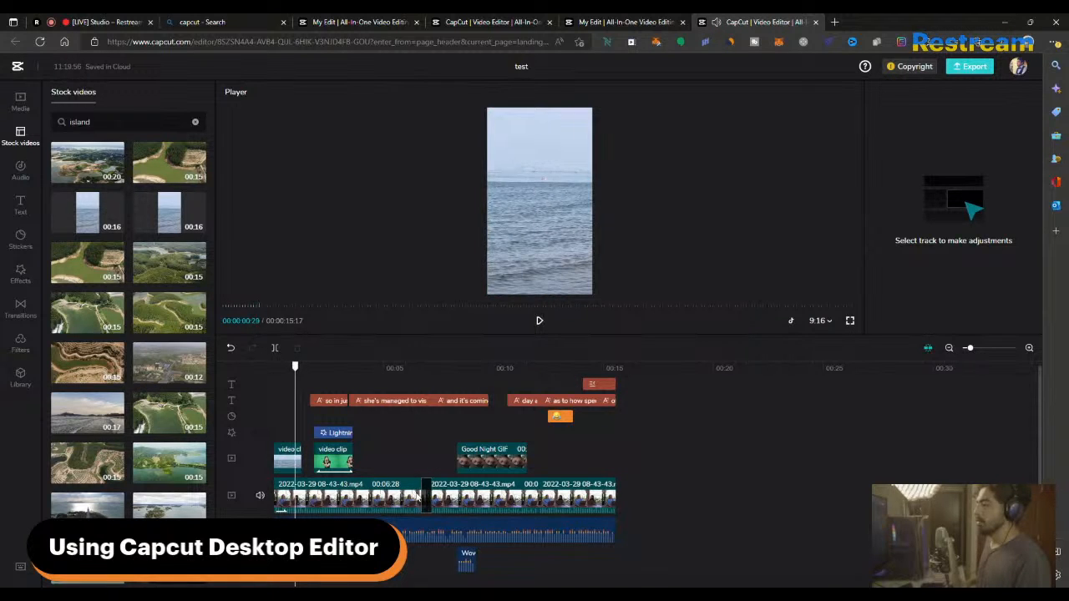
- Move the sea clip to about one second after the interview's end and extend it to about 3 seconds
click(407, 499)
click(455, 531)
click(288, 460)
drag(424, 470, 644, 473)
drag(649, 369, 637, 374)
key(space)
key(space)
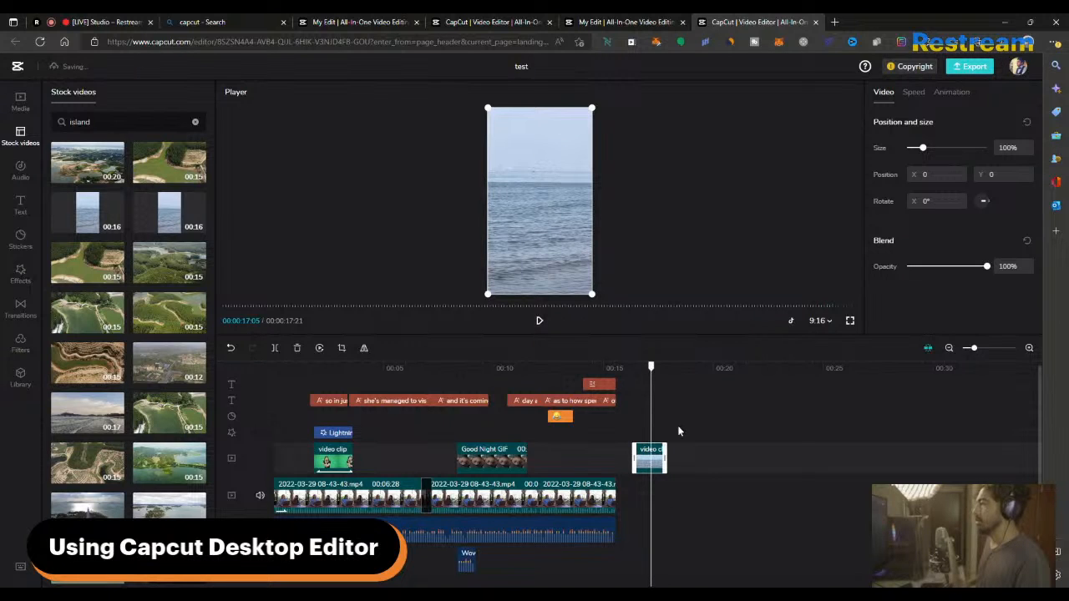
drag(667, 465, 704, 464)
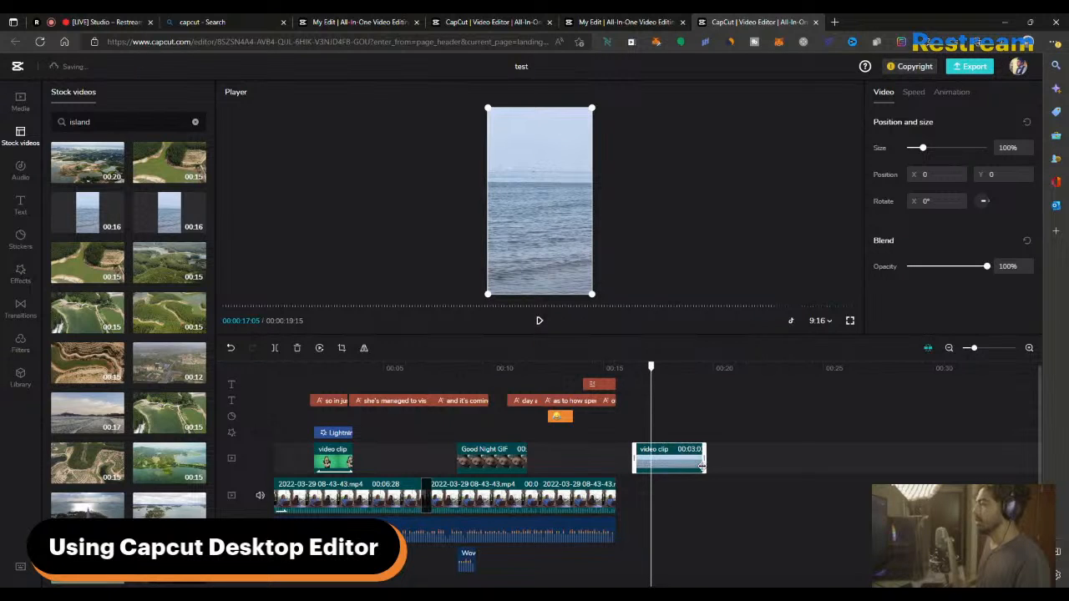
- Add a default text at 00:00:17:05 and adjust it to span exactly the sea clip
click(643, 370)
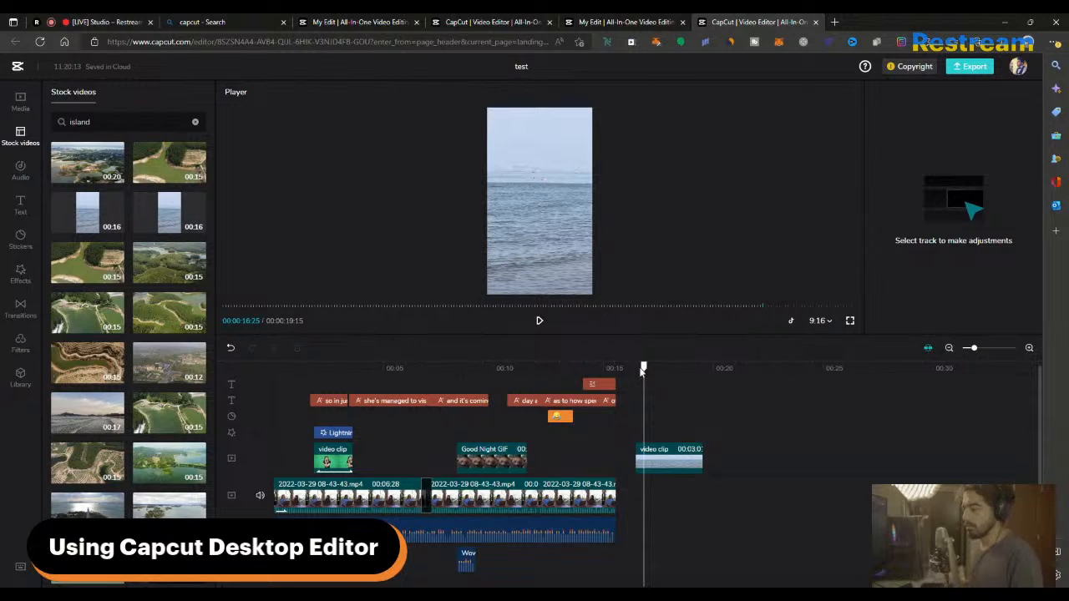
click(651, 374)
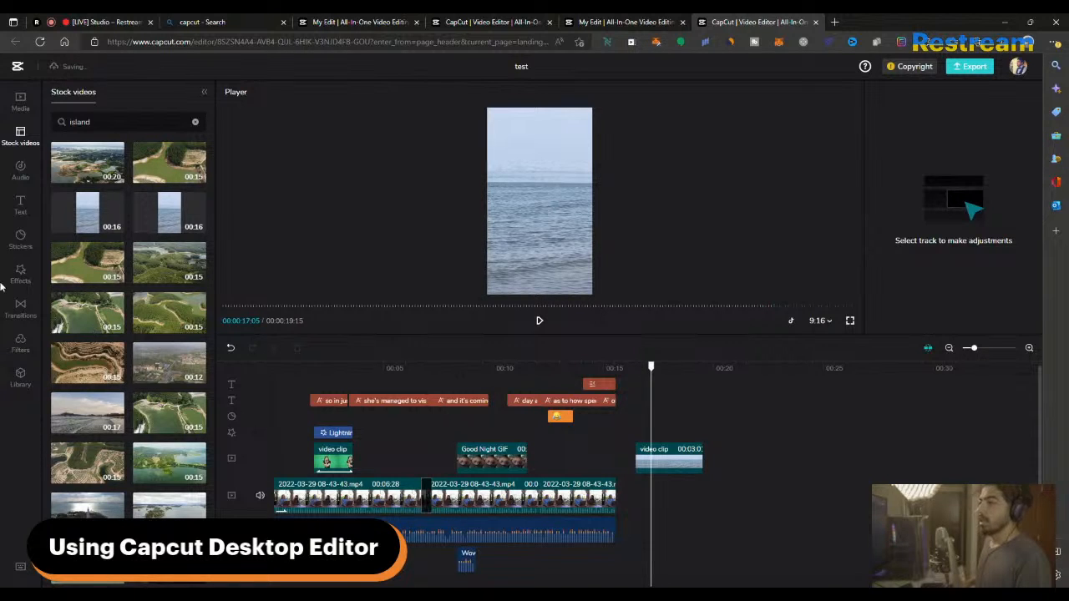
click(20, 205)
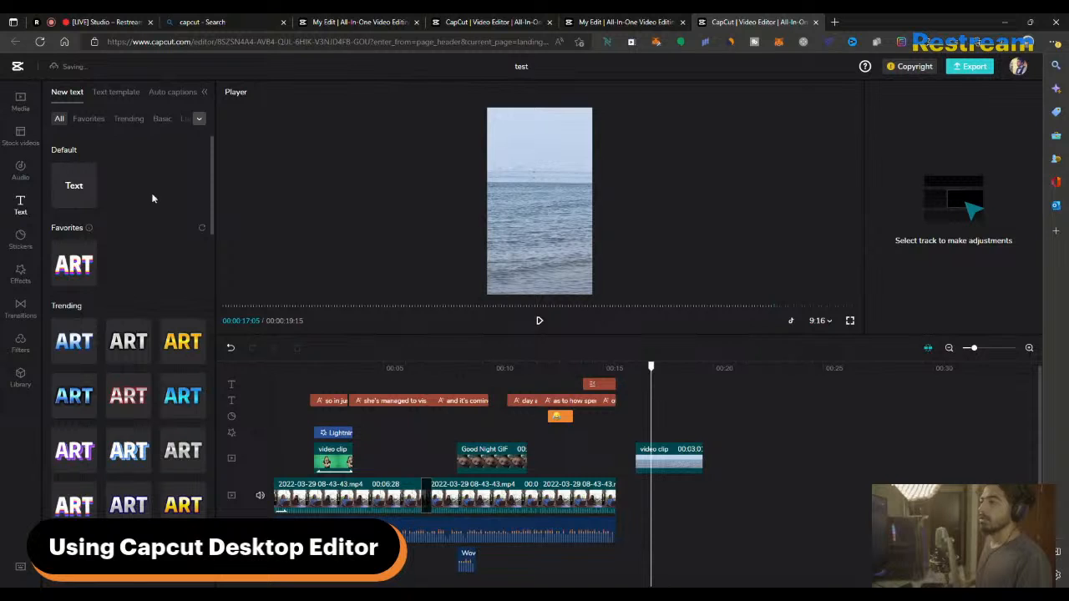
click(88, 203)
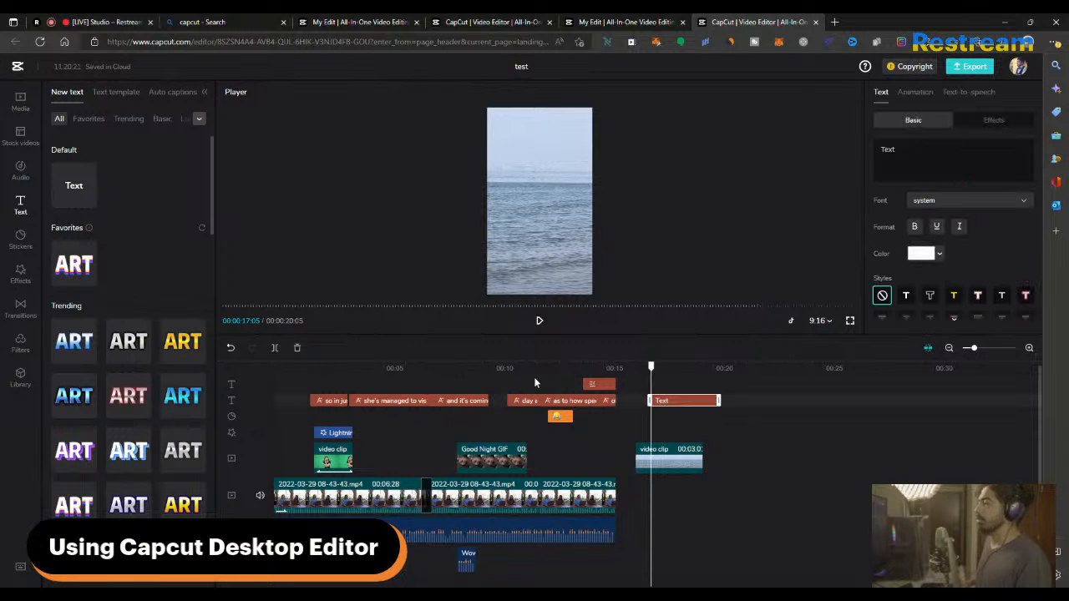
drag(679, 407, 677, 409)
- Replace the placeholder text with "Time to enjoy the weekend", breaking the line after "enjoy"
click(885, 150)
text(ime )
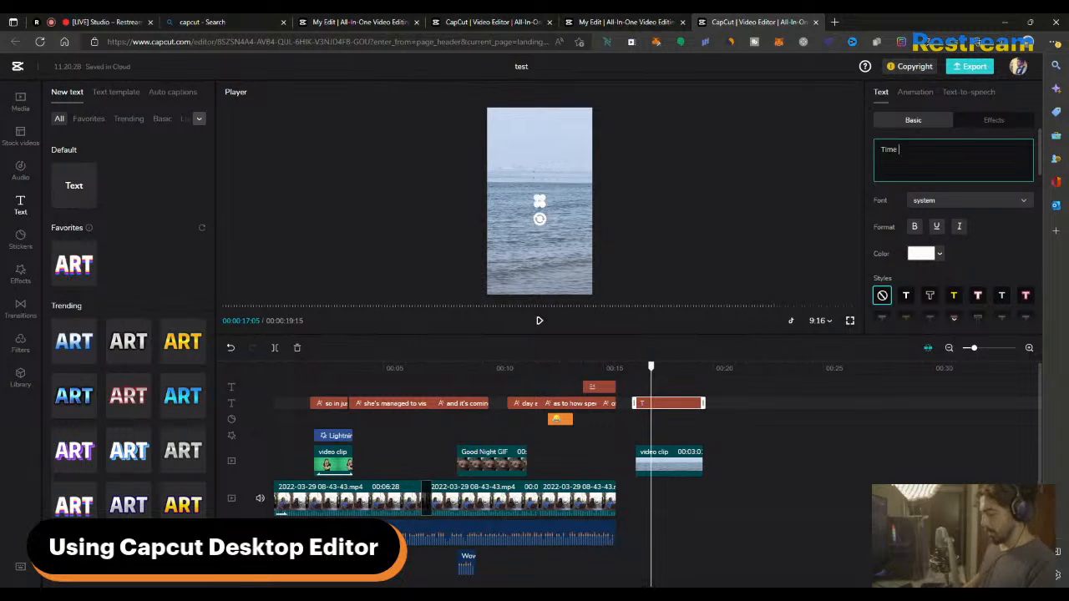
text(to en)
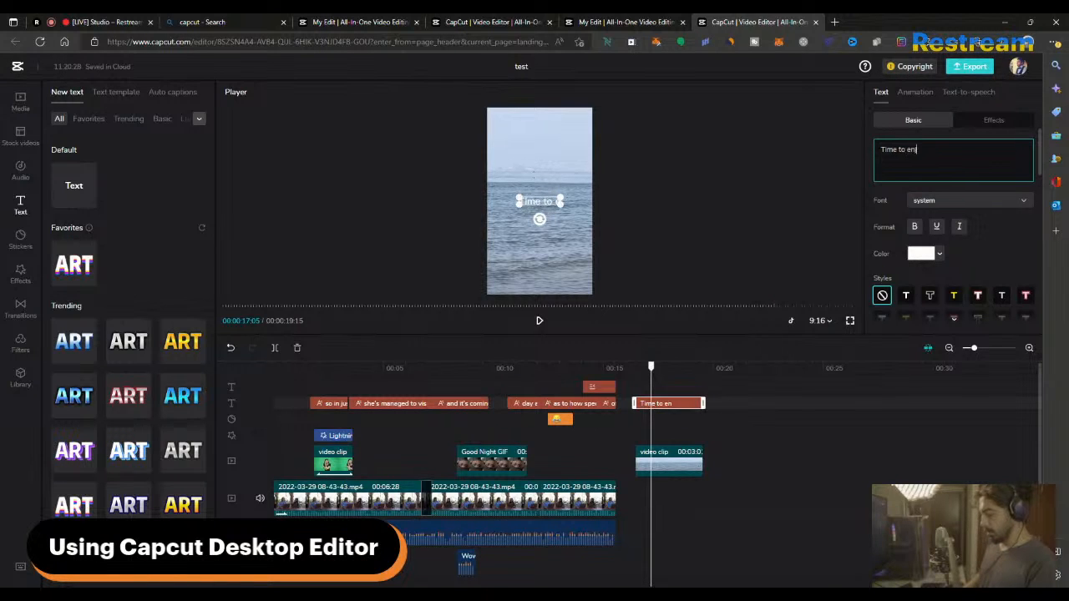
text(joy the weekend)
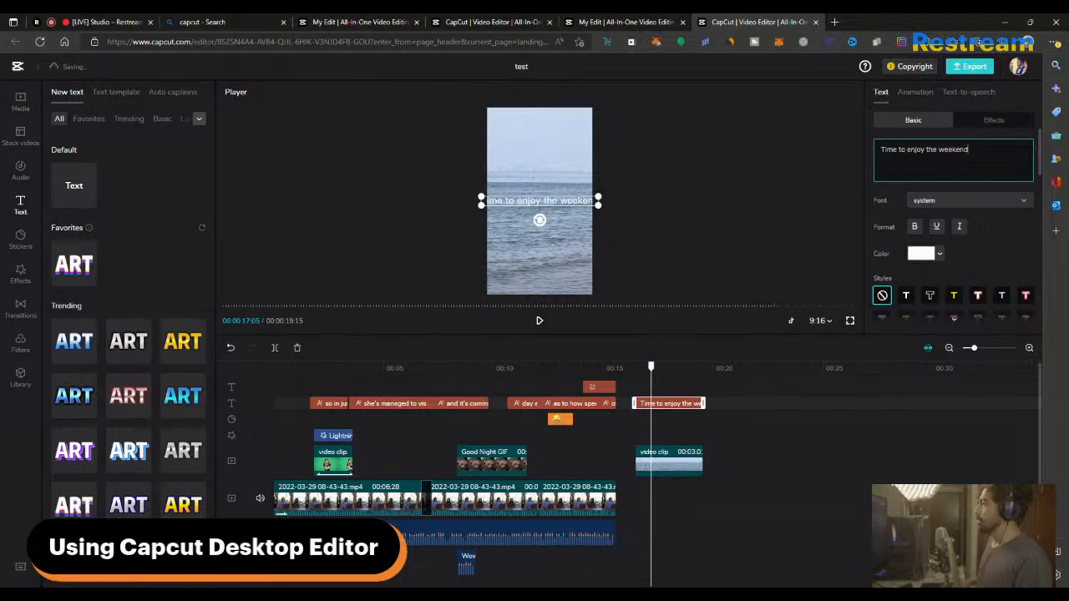
key(Return)
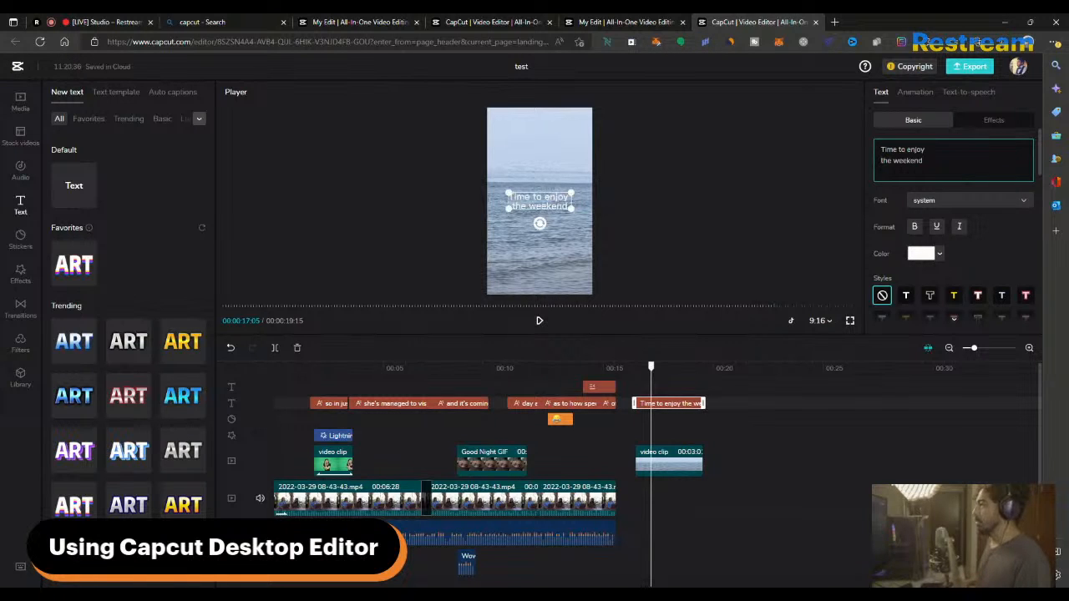
- Format the weekend text in the Confectionary font with the yellow black-outlined style and word spacing 1
click(973, 123)
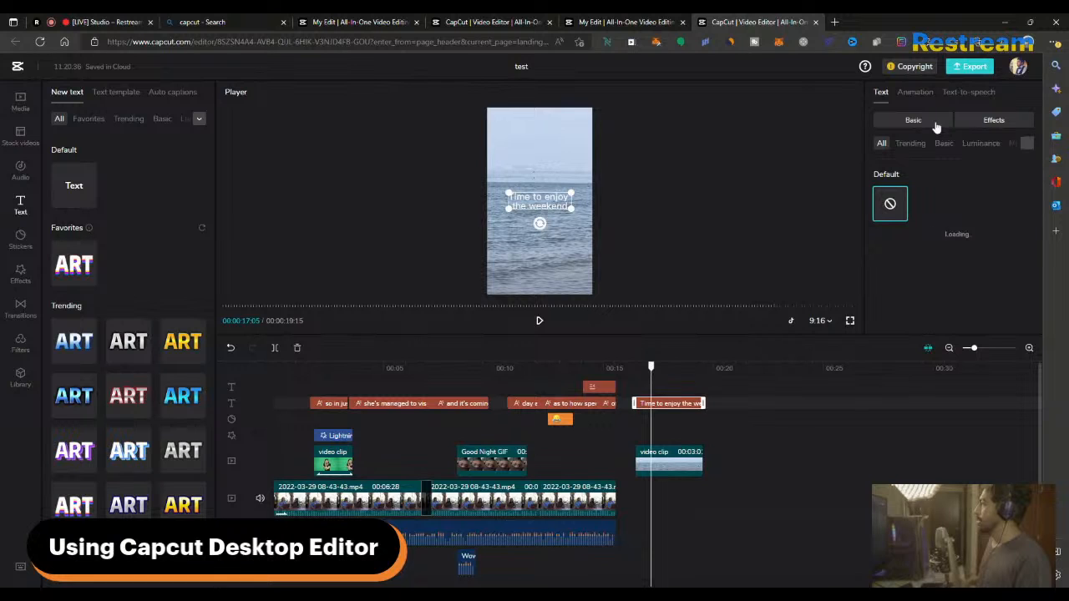
click(937, 124)
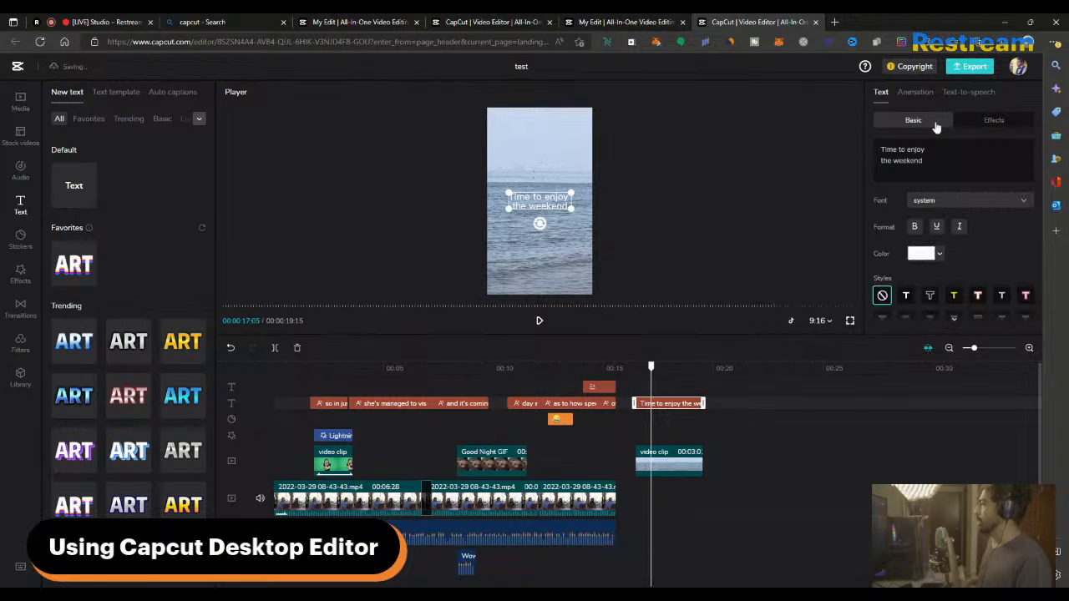
click(964, 206)
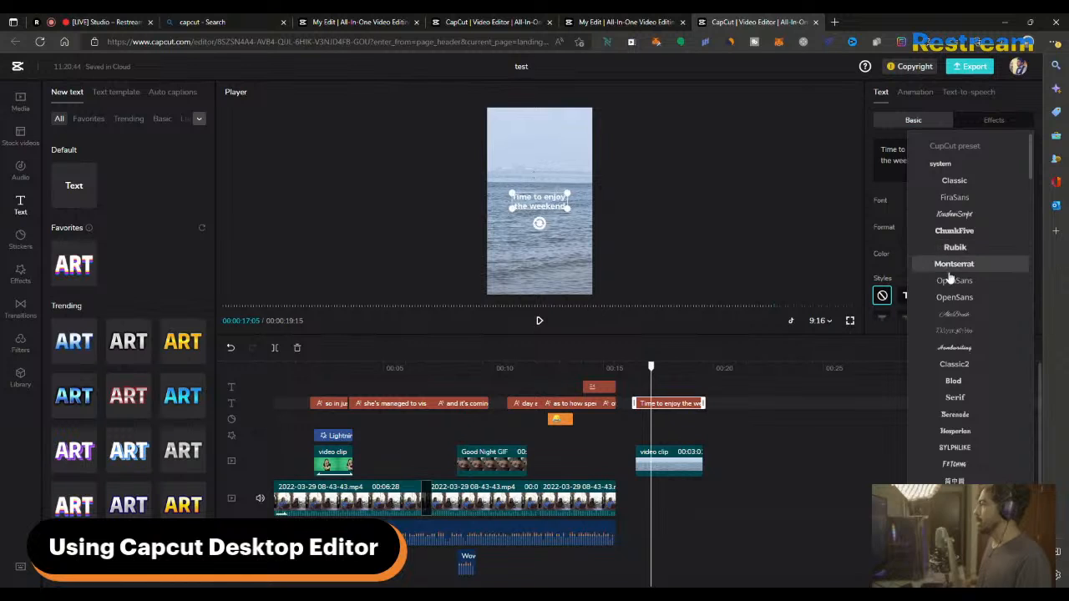
scroll(955, 364, down, 3)
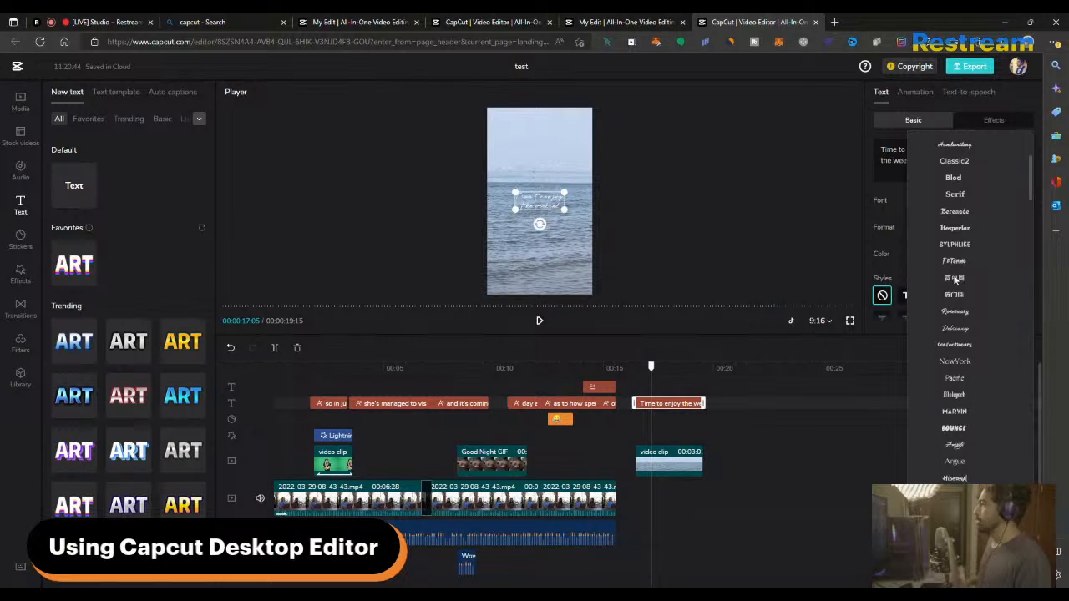
click(955, 345)
click(953, 297)
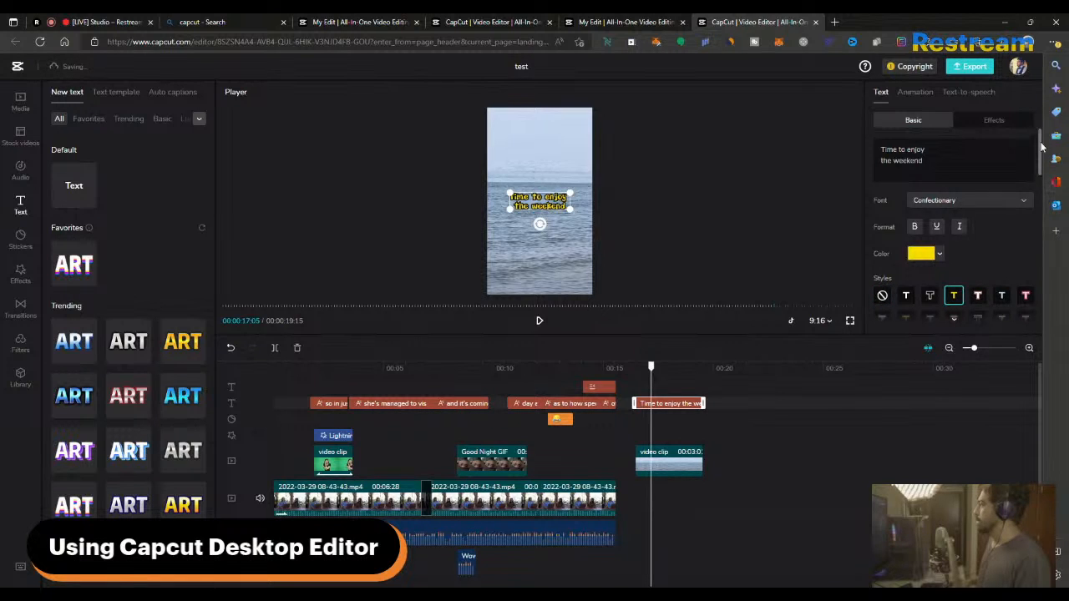
scroll(968, 183, down, 5)
drag(917, 171, 921, 171)
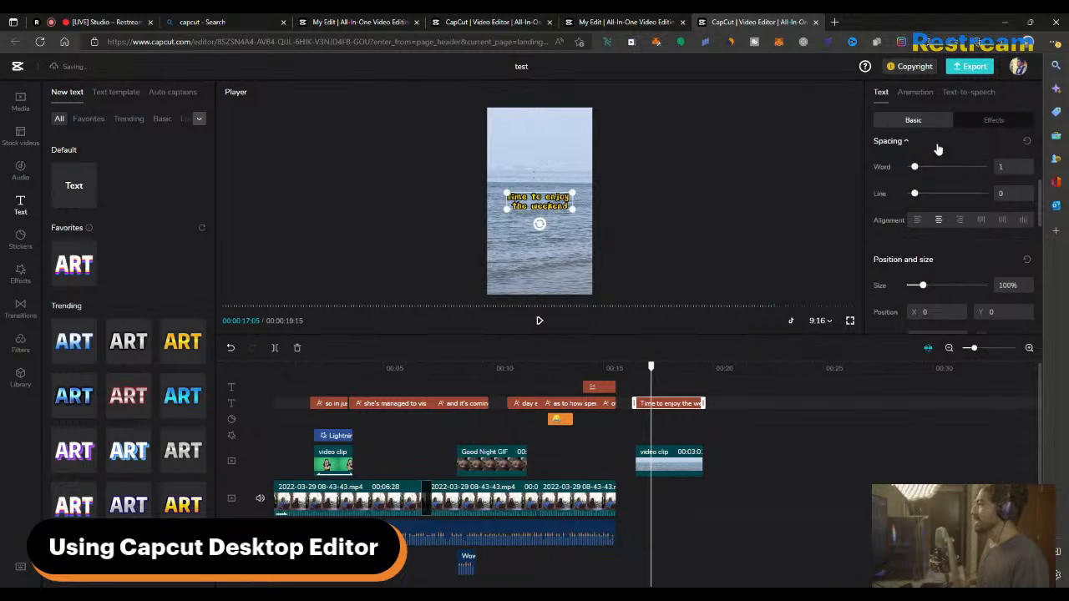
- Try the Rotate, Jump and Pulse loop animations on the weekend text and settle on Shake 1
click(930, 98)
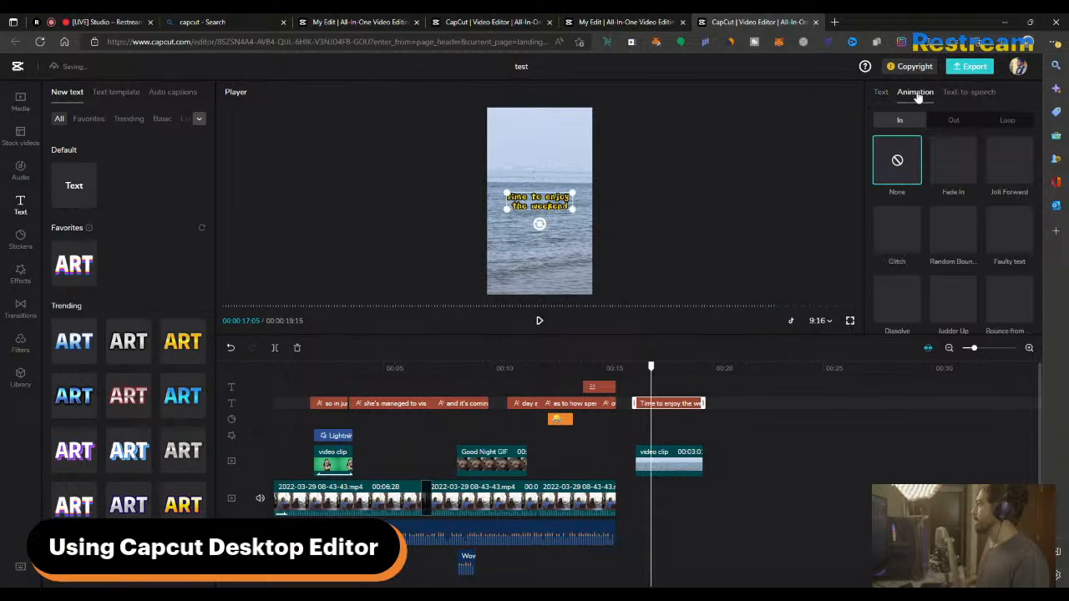
click(1008, 119)
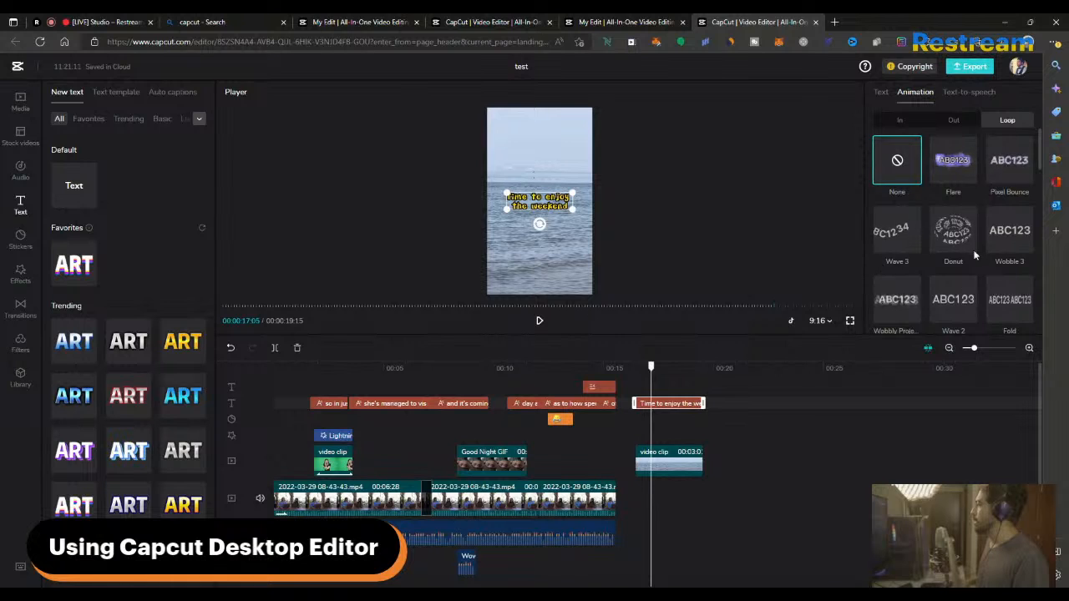
scroll(939, 219, down, 1)
scroll(937, 219, down, 4)
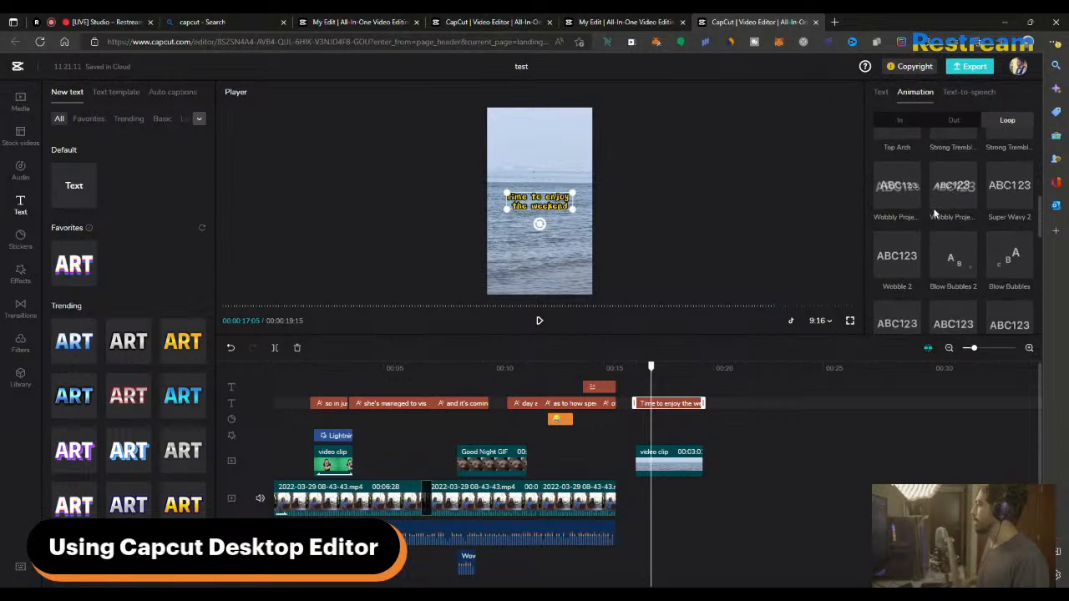
scroll(937, 217, down, 4)
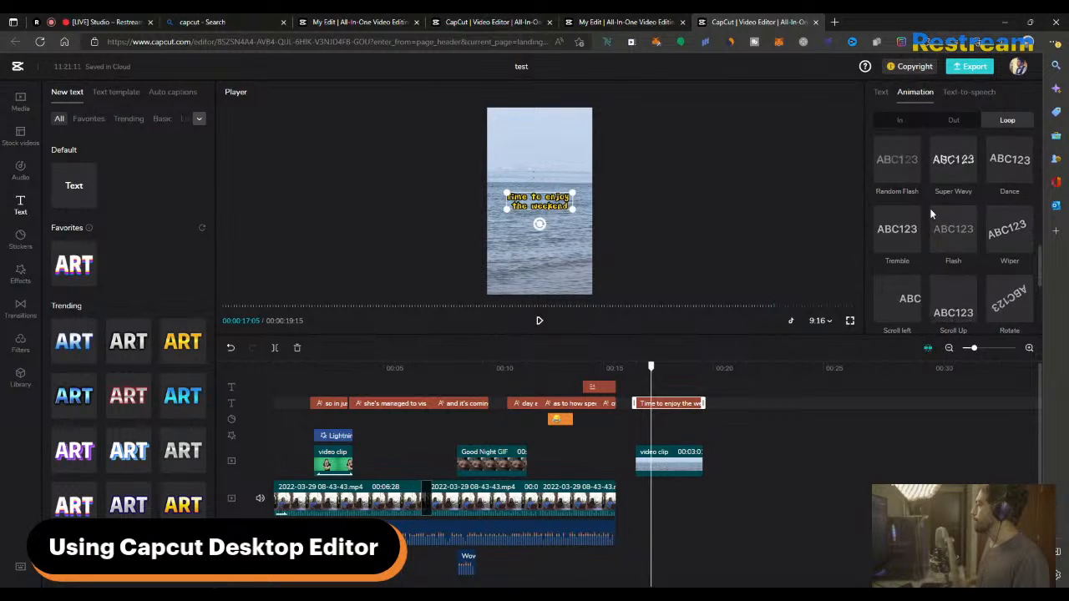
click(1012, 271)
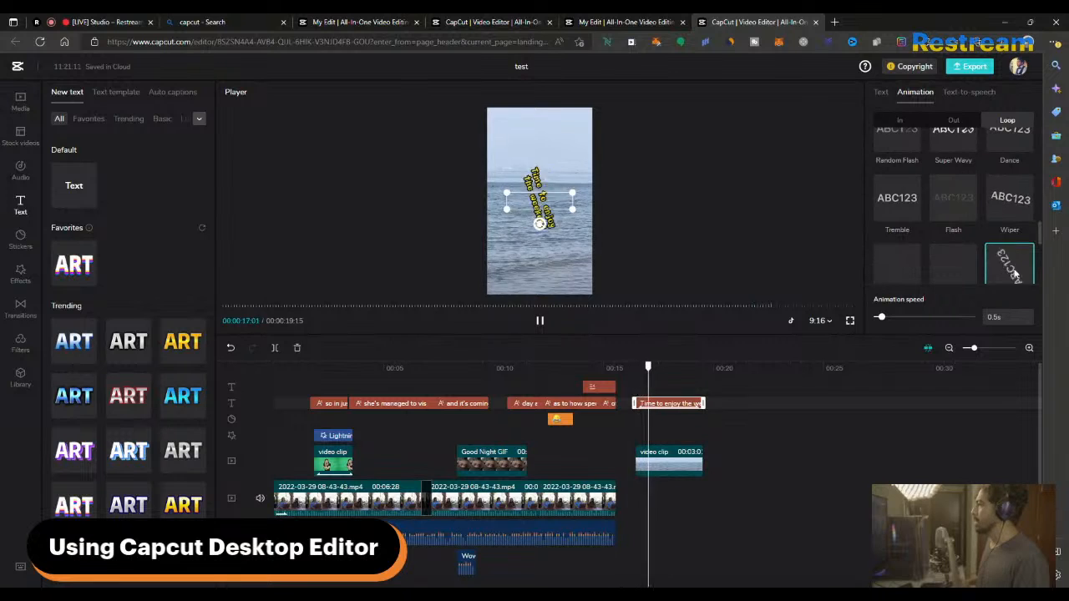
scroll(927, 266, down, 1)
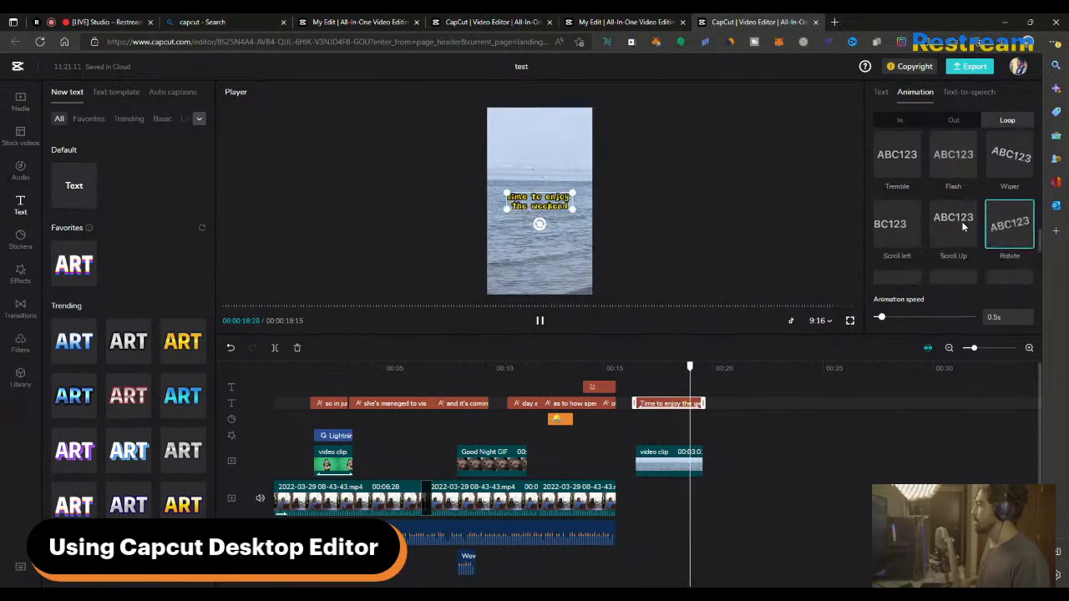
click(951, 263)
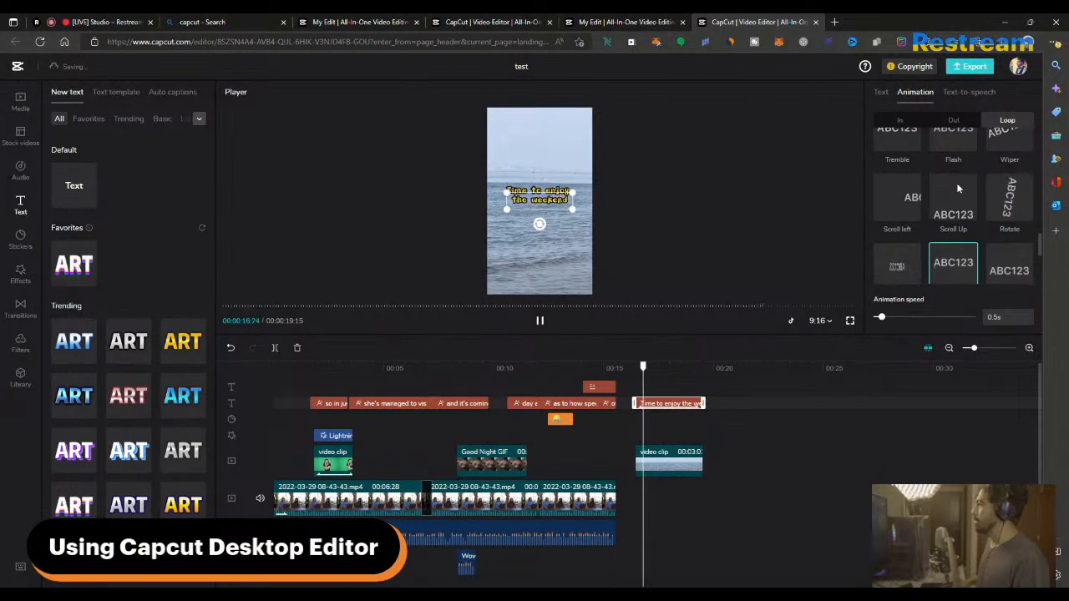
scroll(931, 209, down, 2)
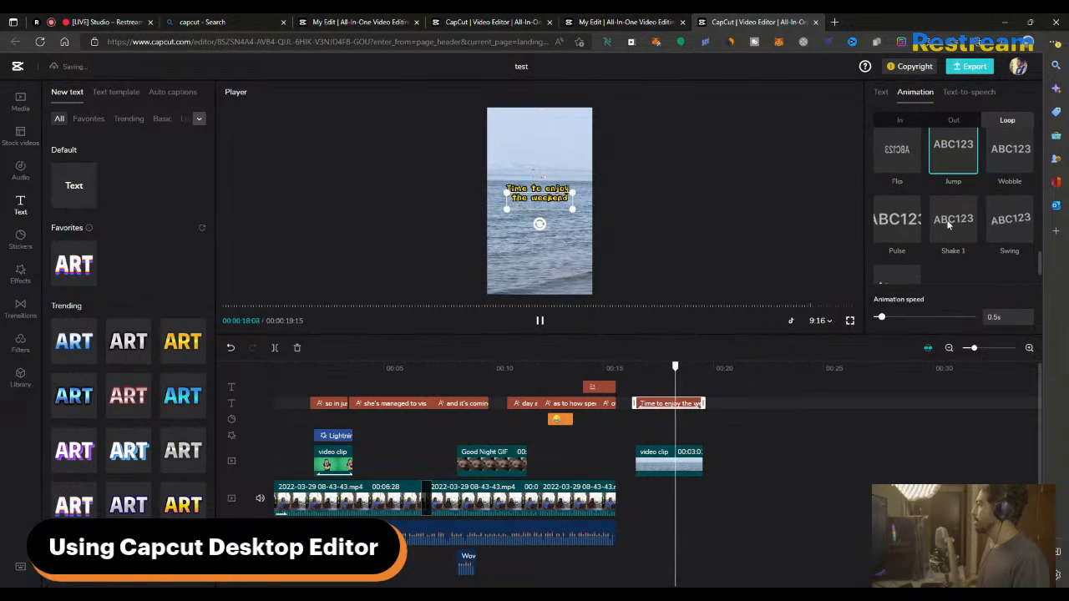
click(902, 224)
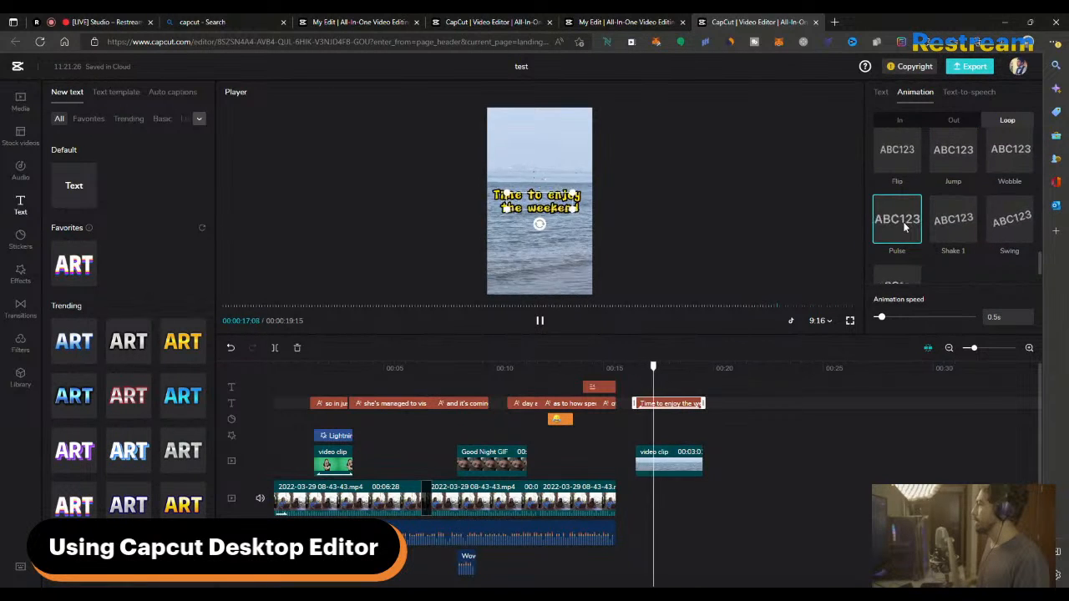
click(968, 233)
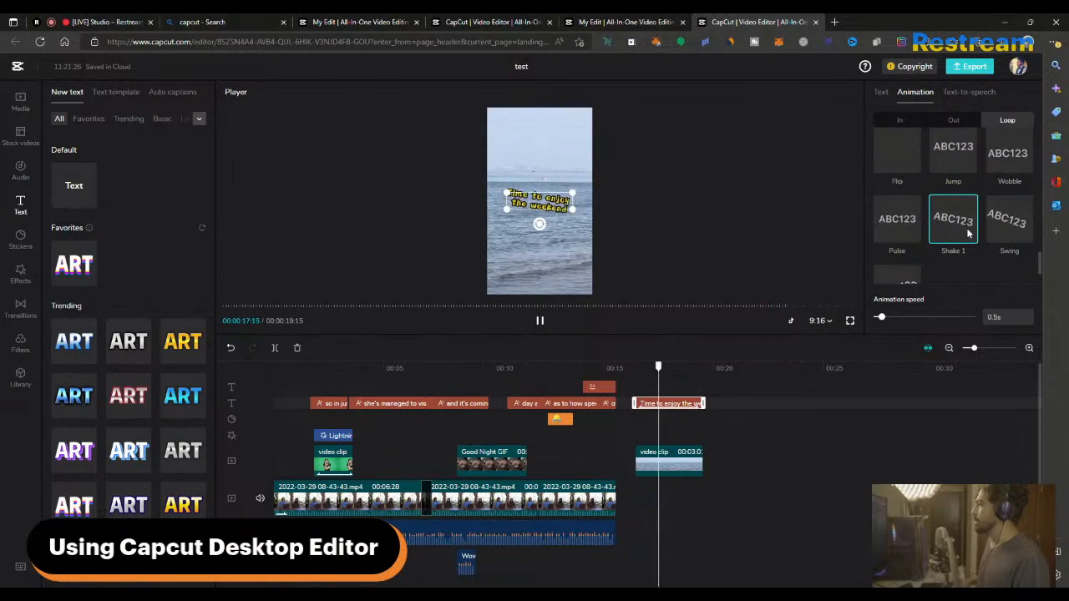
- Generate a text-to-speech voiceover of the weekend text in English with the British female voice
click(969, 93)
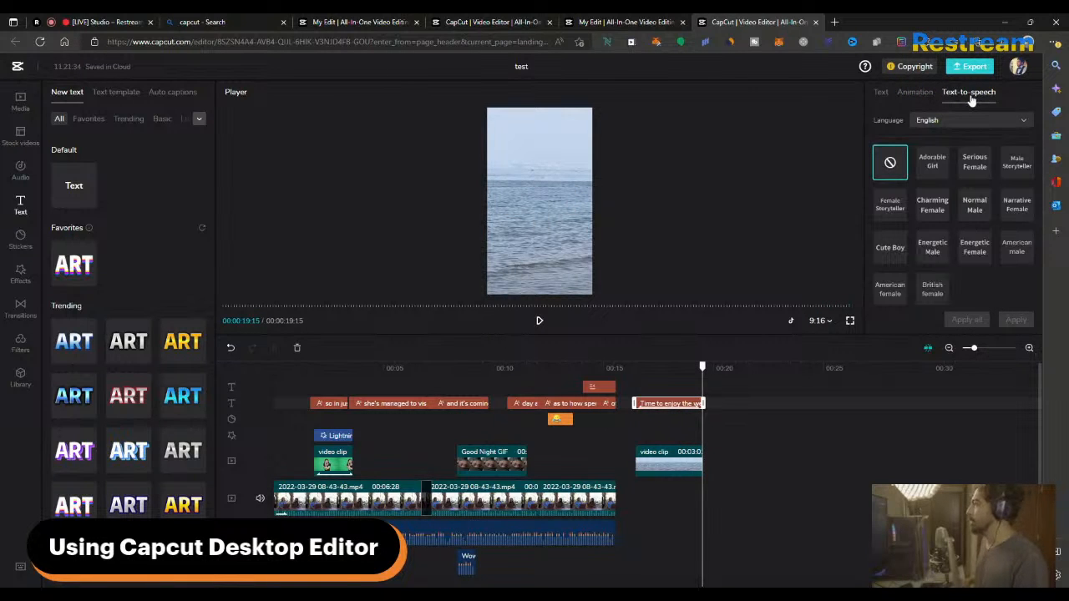
click(943, 171)
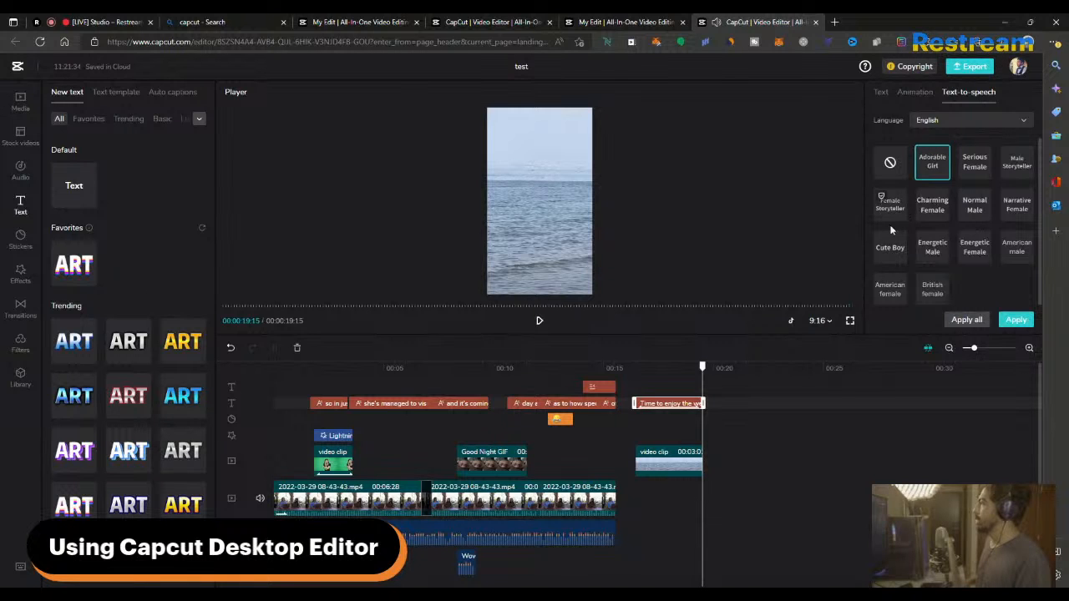
scroll(919, 243, down, 1)
click(933, 284)
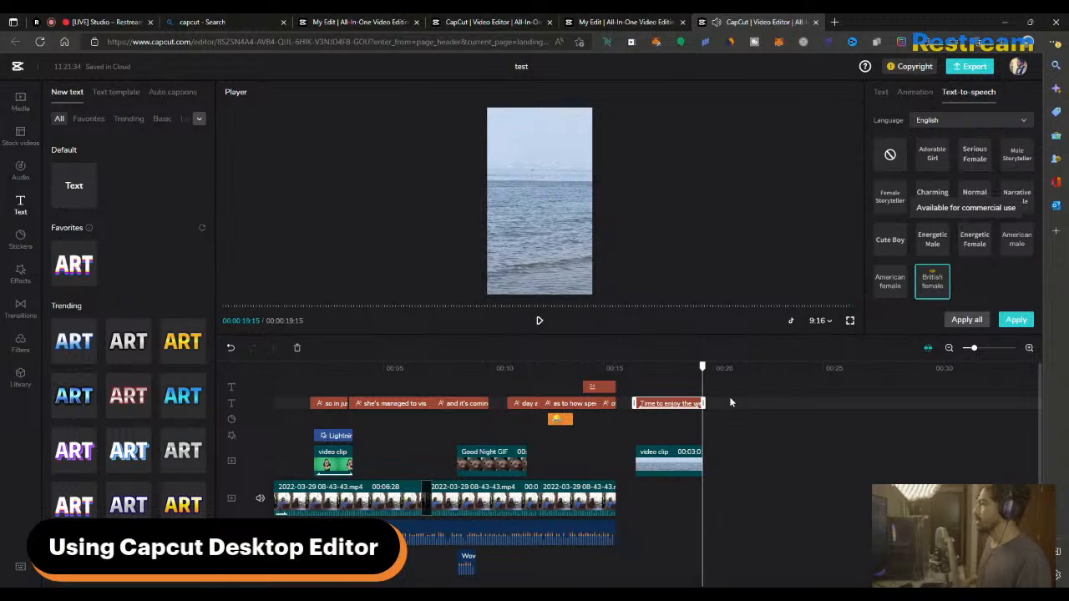
click(653, 369)
drag(653, 370, 636, 370)
key(space)
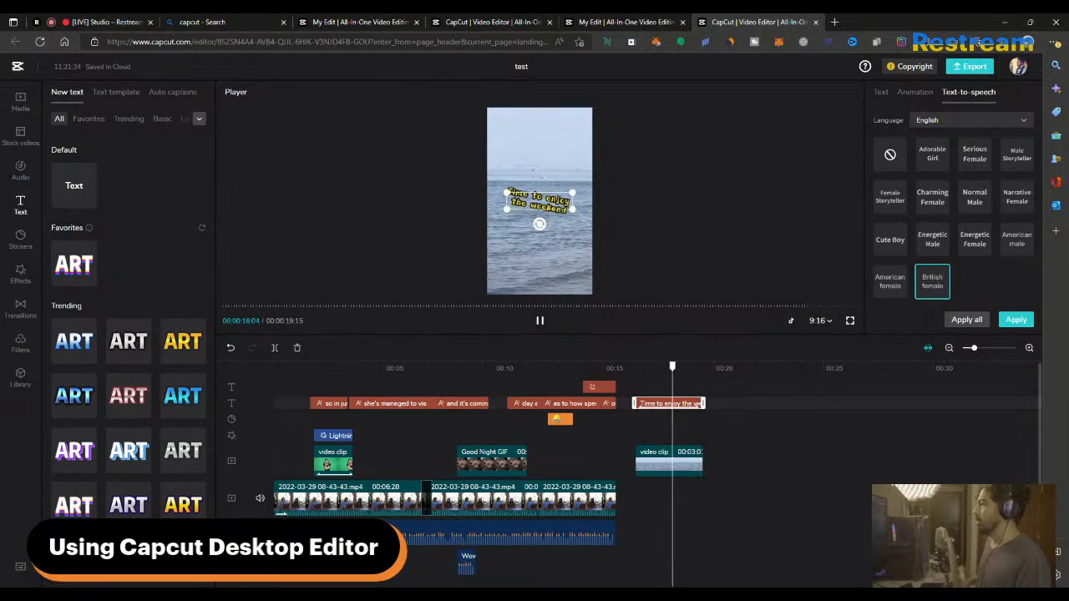
click(653, 370)
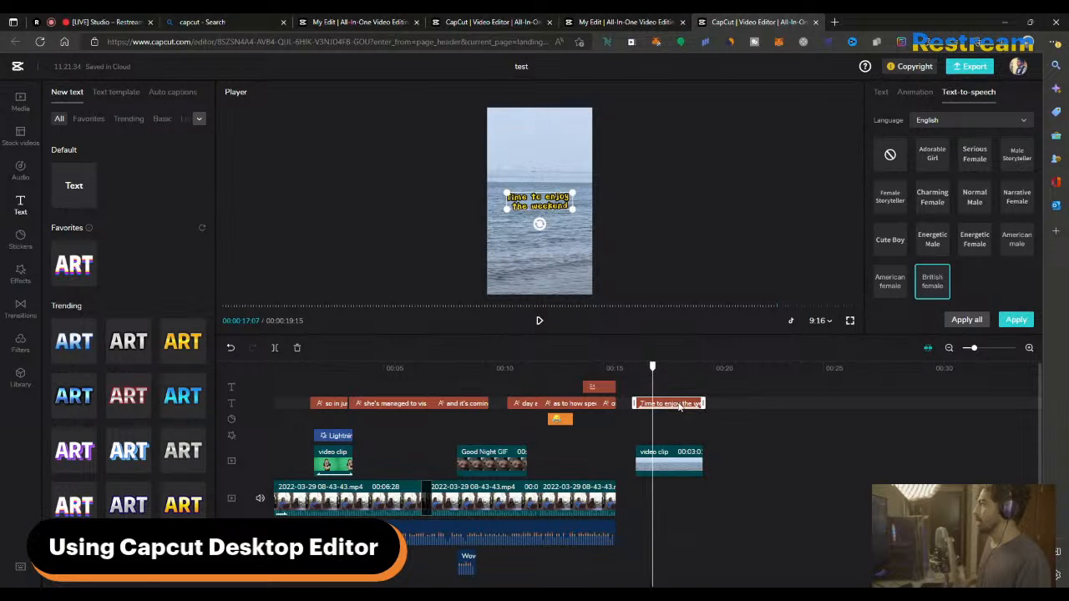
click(1017, 320)
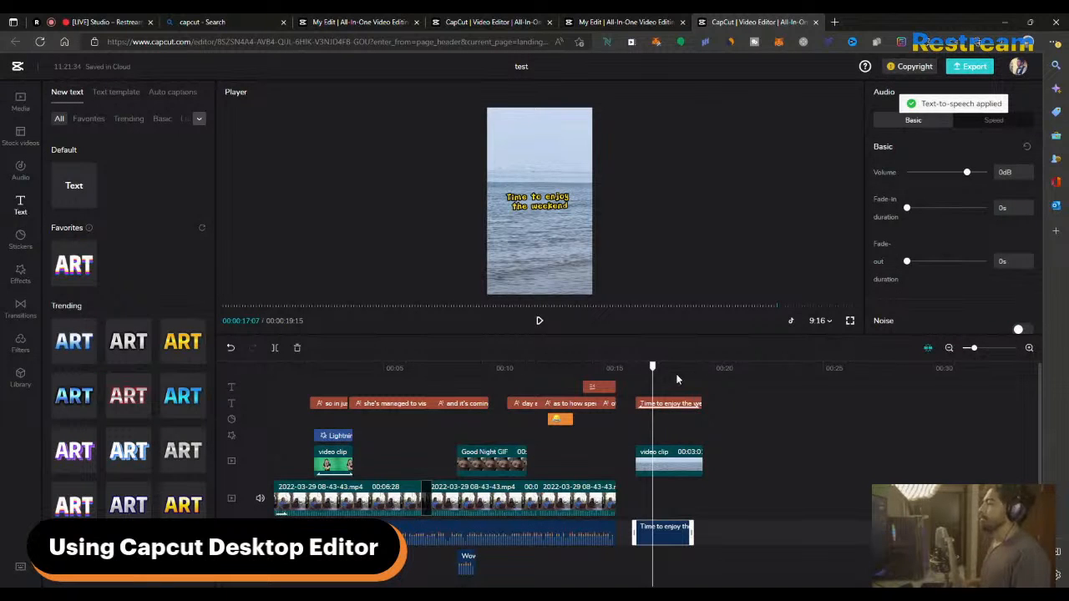
- Play back the closing sea section to check the voiceover against the shaking text
key(Up)
key(space)
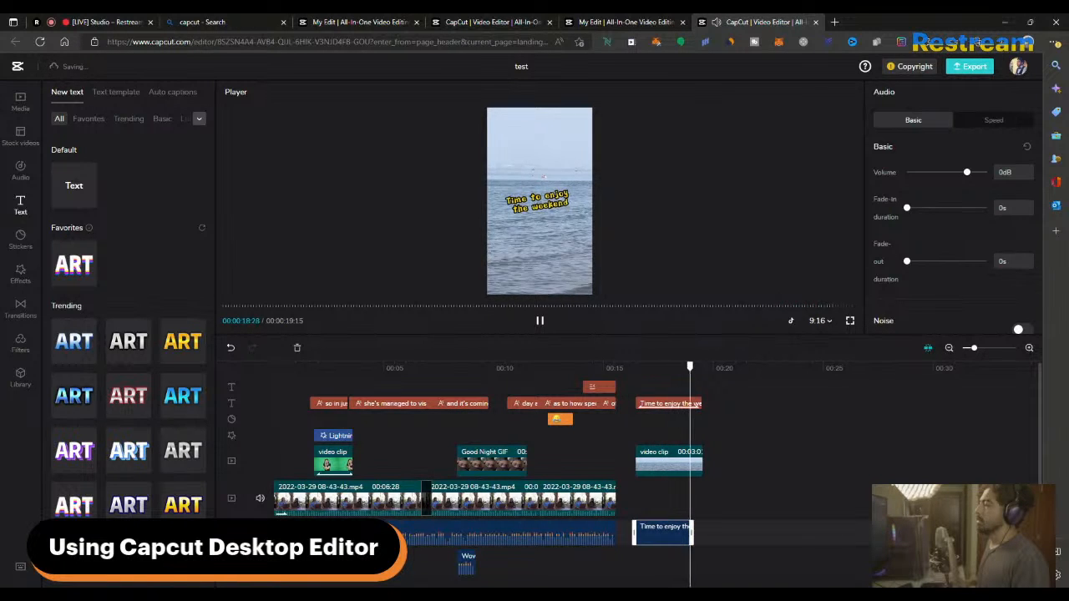
click(648, 368)
key(space)
key(space)
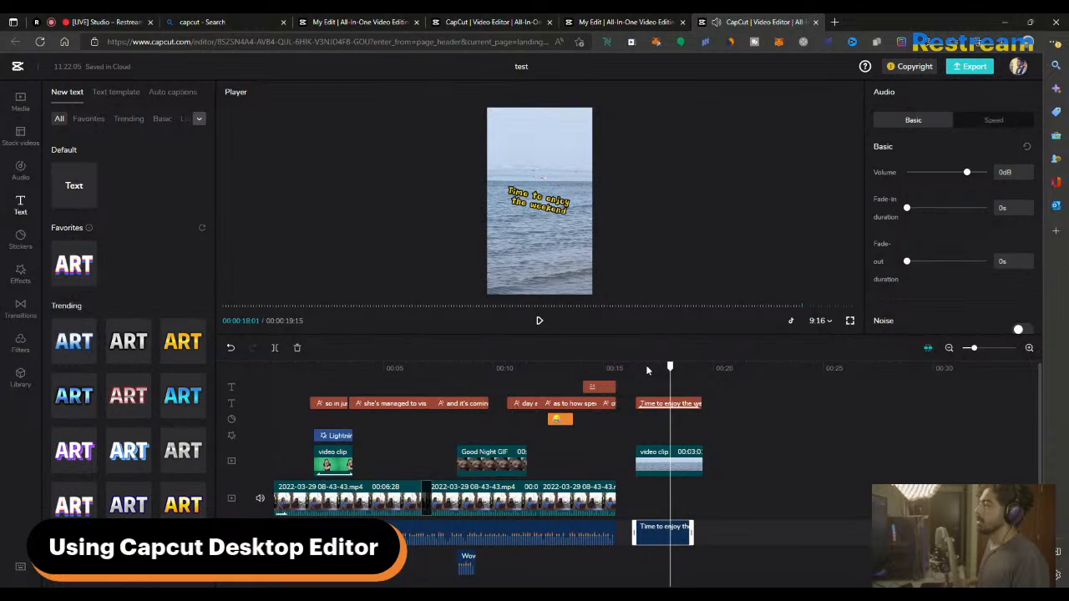